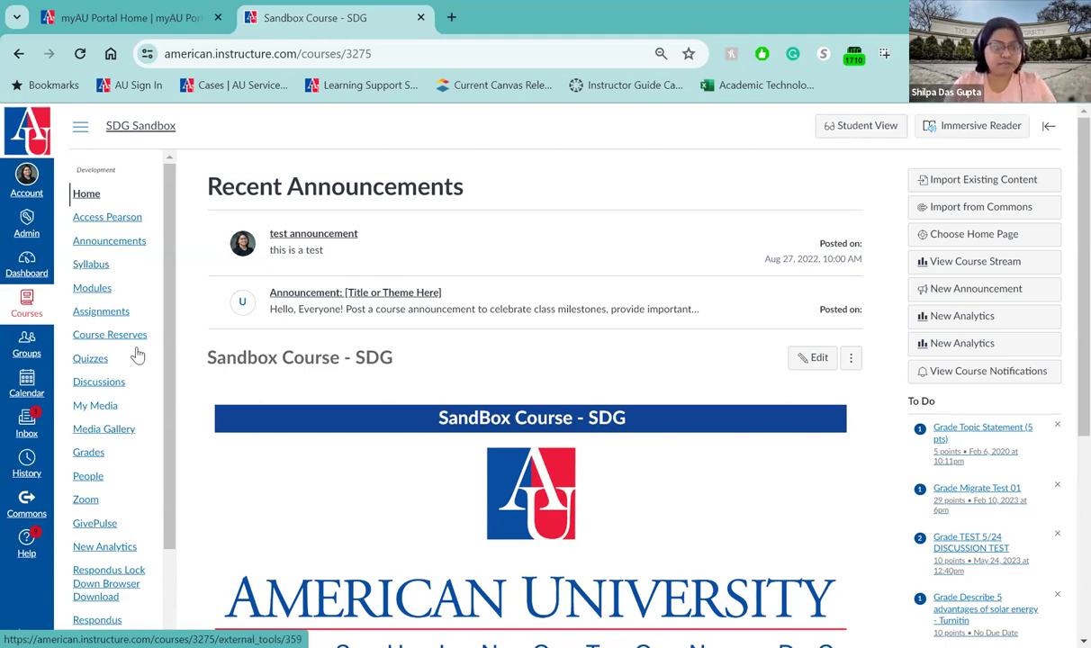
Open the course gradebook and show the grade details for the first listed student's Topic Statement assignment
{"action": "left_click", "coordinate": [90, 457]}
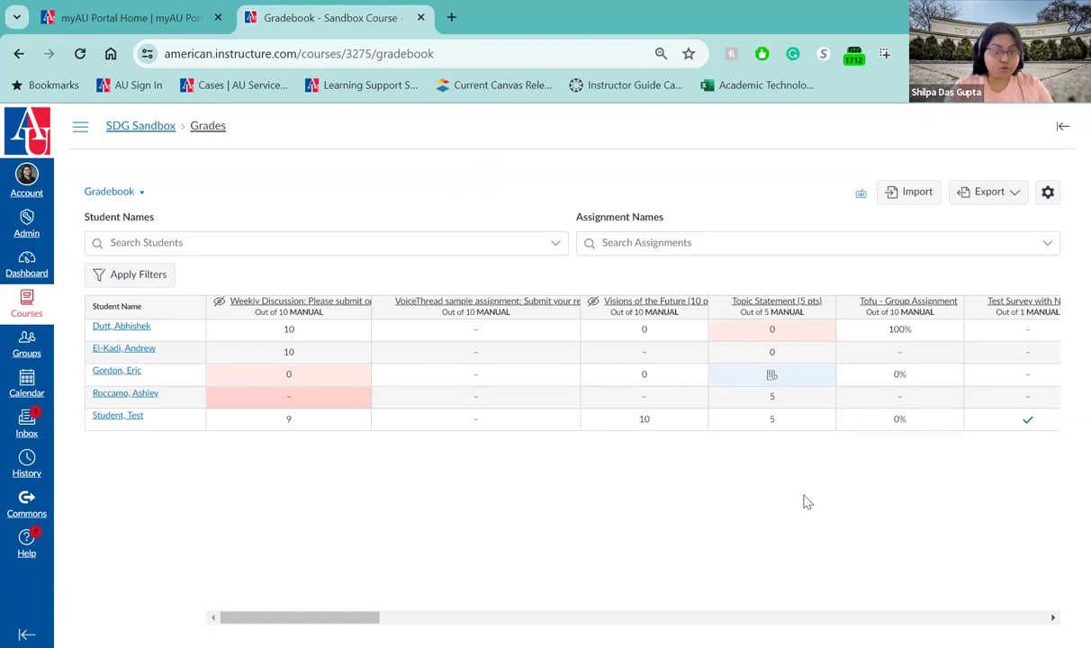
{"action": "scroll", "coordinate": [807, 502], "scroll_direction": "right", "scroll_amount": 1}
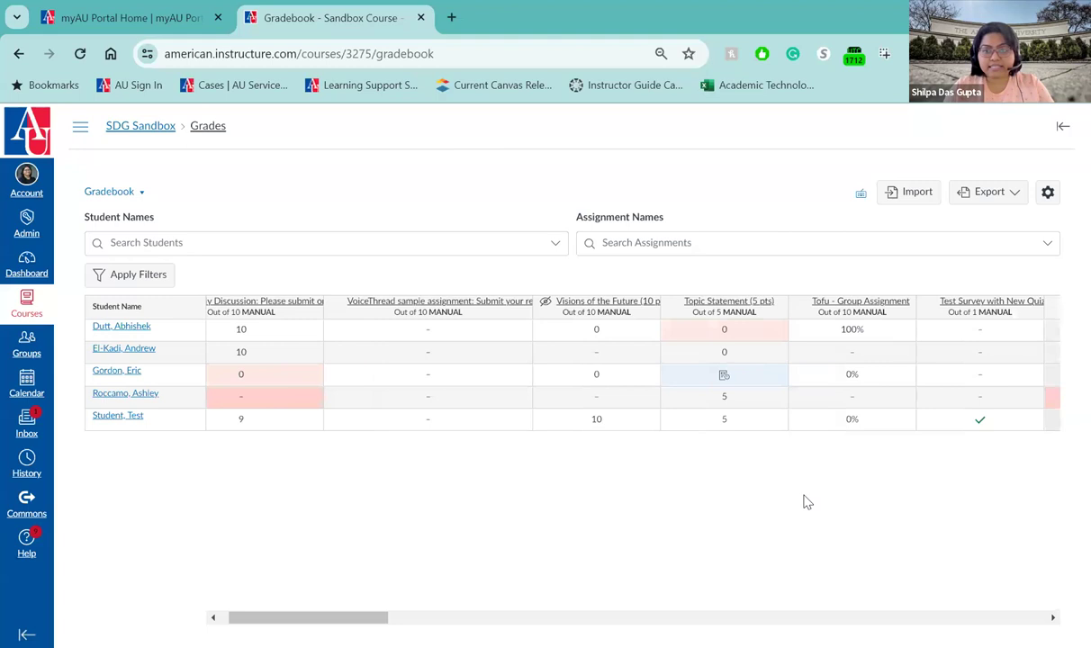
{"action": "left_click", "coordinate": [728, 332]}
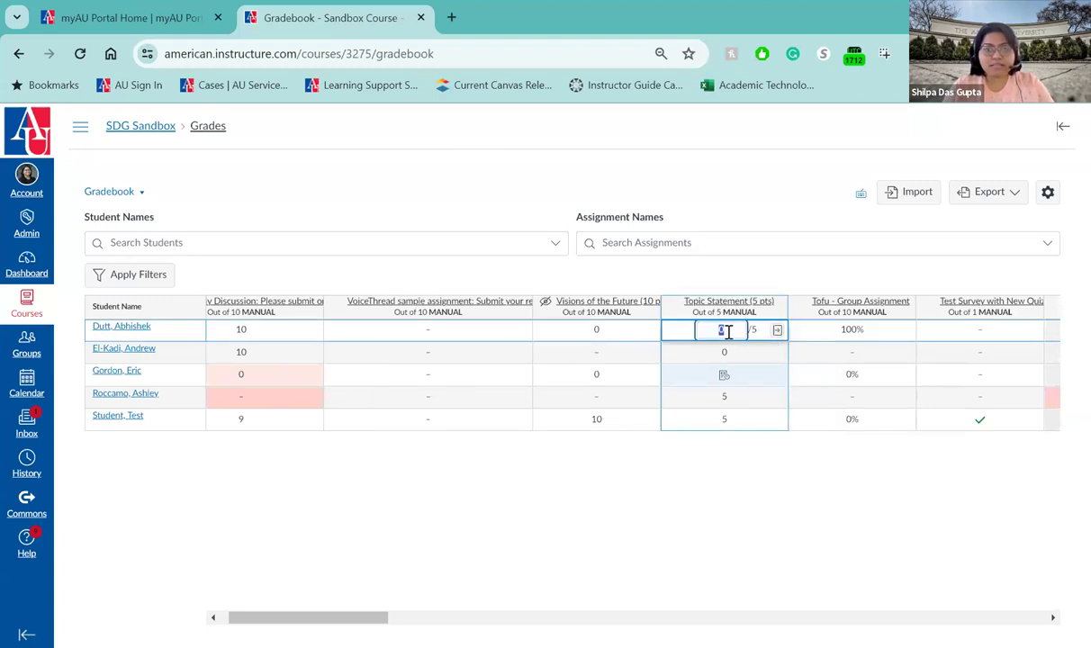
{"action": "left_click", "coordinate": [778, 329]}
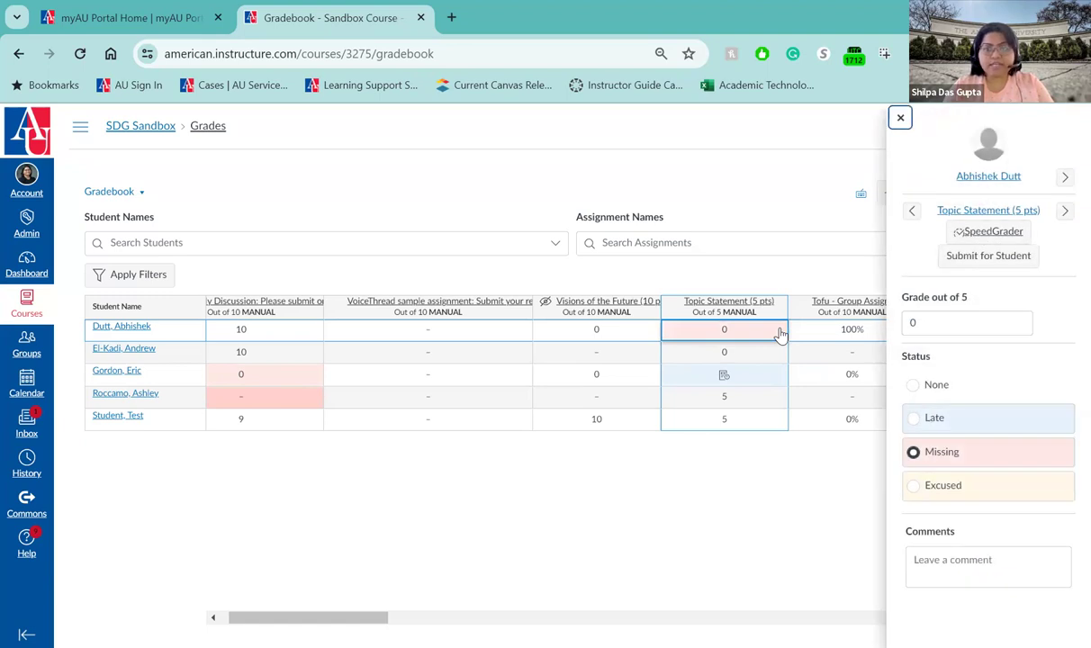
{"action": "left_click", "coordinate": [772, 198]}
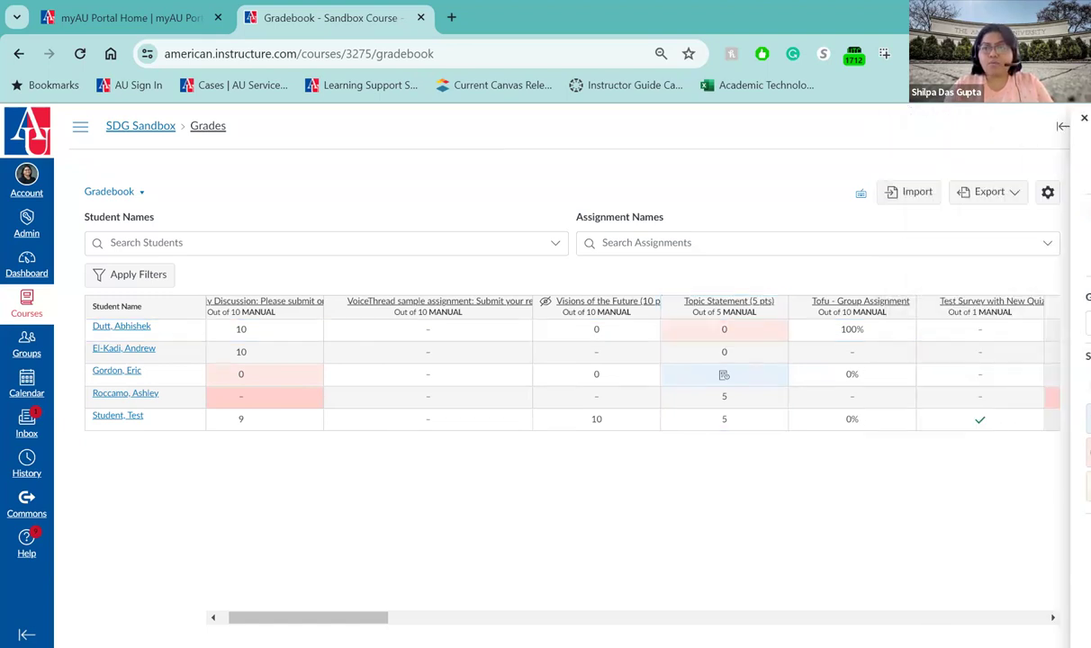
{"action": "left_click", "coordinate": [724, 331]}
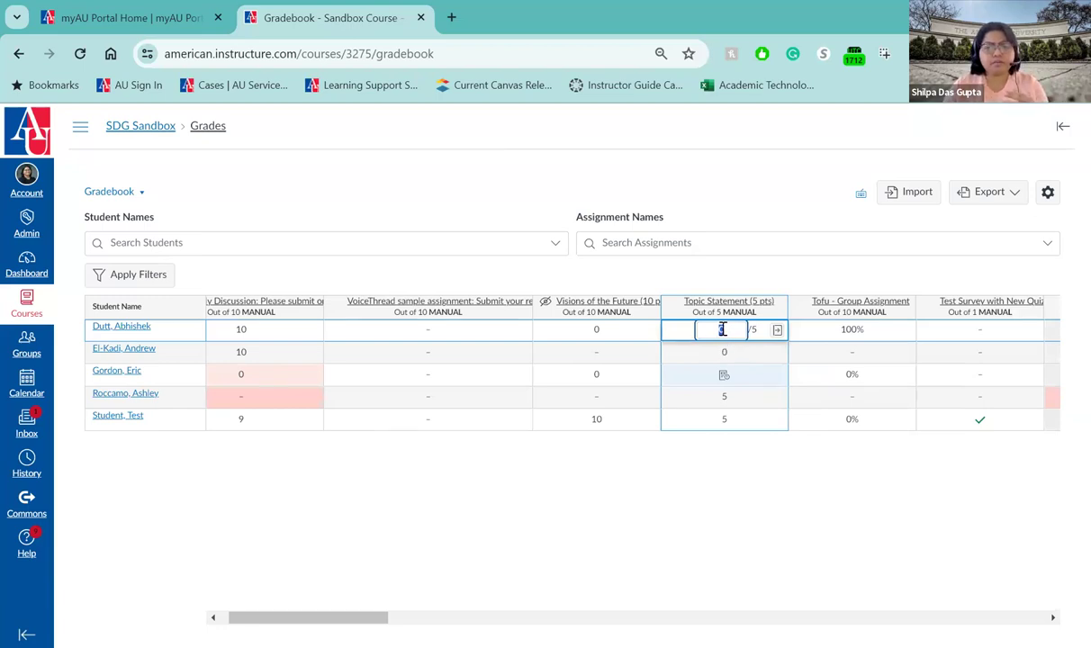
{"action": "left_click", "coordinate": [777, 333]}
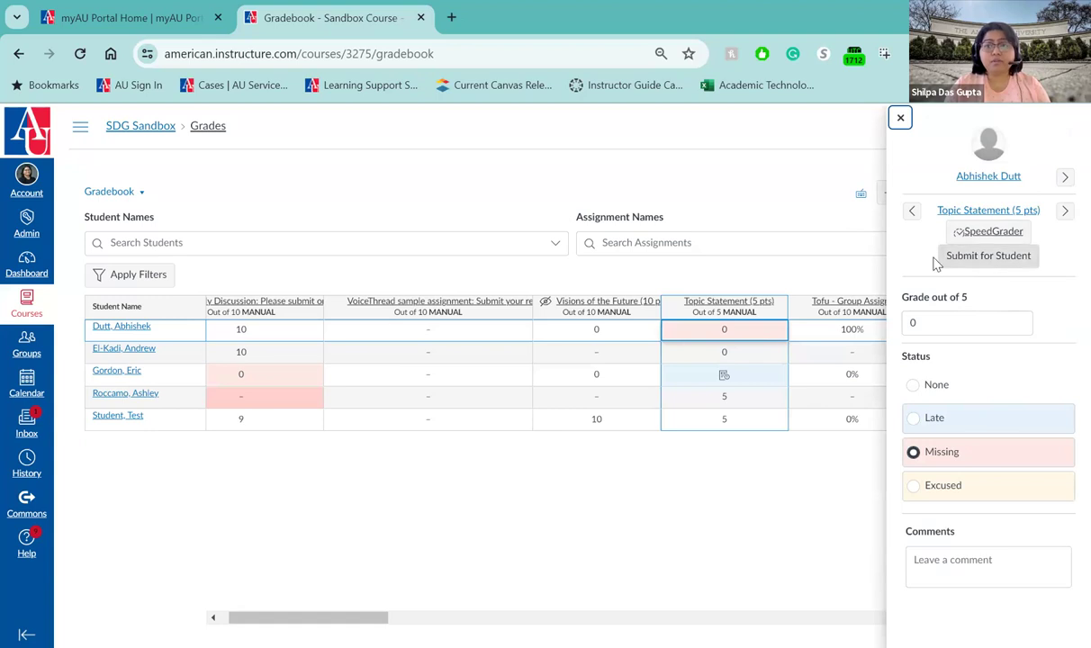
Submit Canvas course request form.docx from the Desktop on the student's behalf for the Topic Statement assignment
{"action": "left_click", "coordinate": [987, 259]}
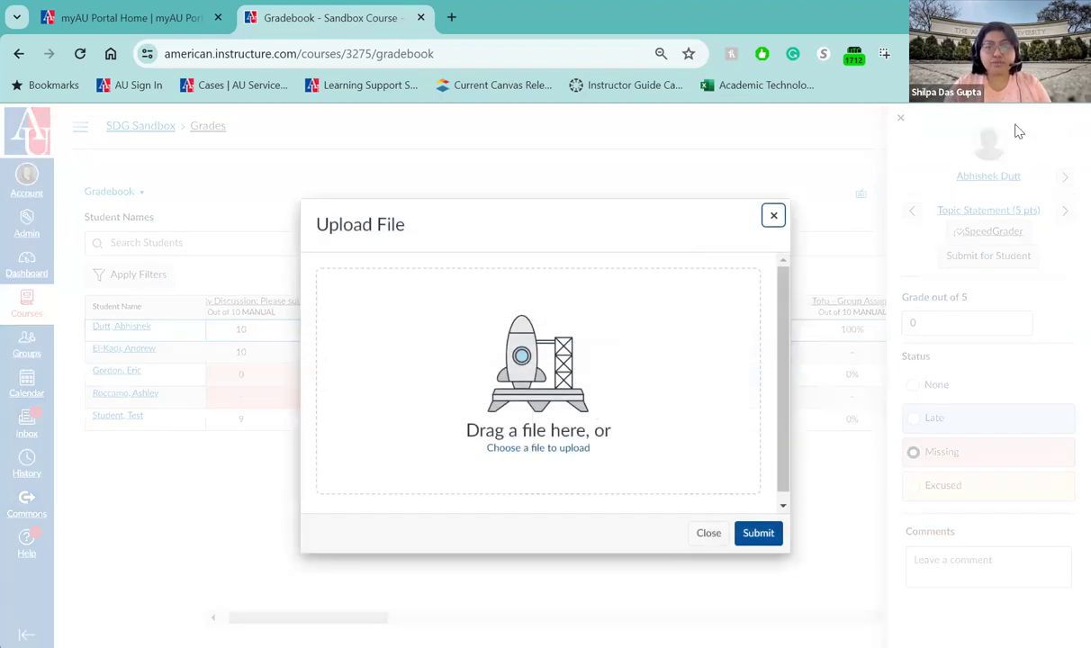
{"action": "left_click", "coordinate": [576, 394]}
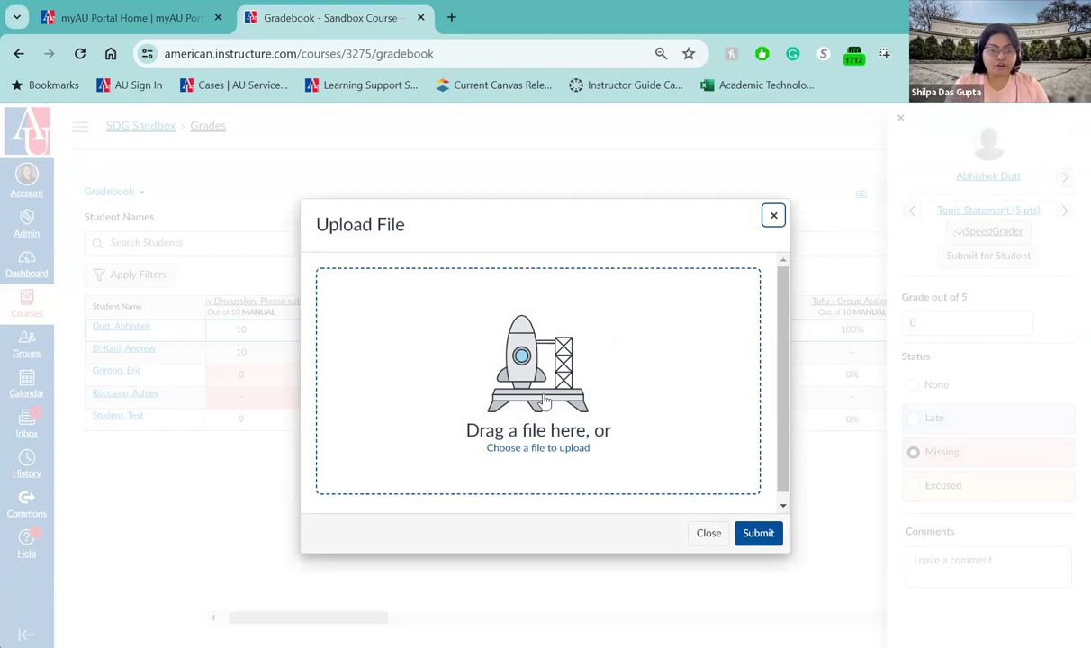
{"action": "scroll", "coordinate": [545, 399], "scroll_direction": "down", "scroll_amount": 1}
{"action": "left_click", "coordinate": [546, 399]}
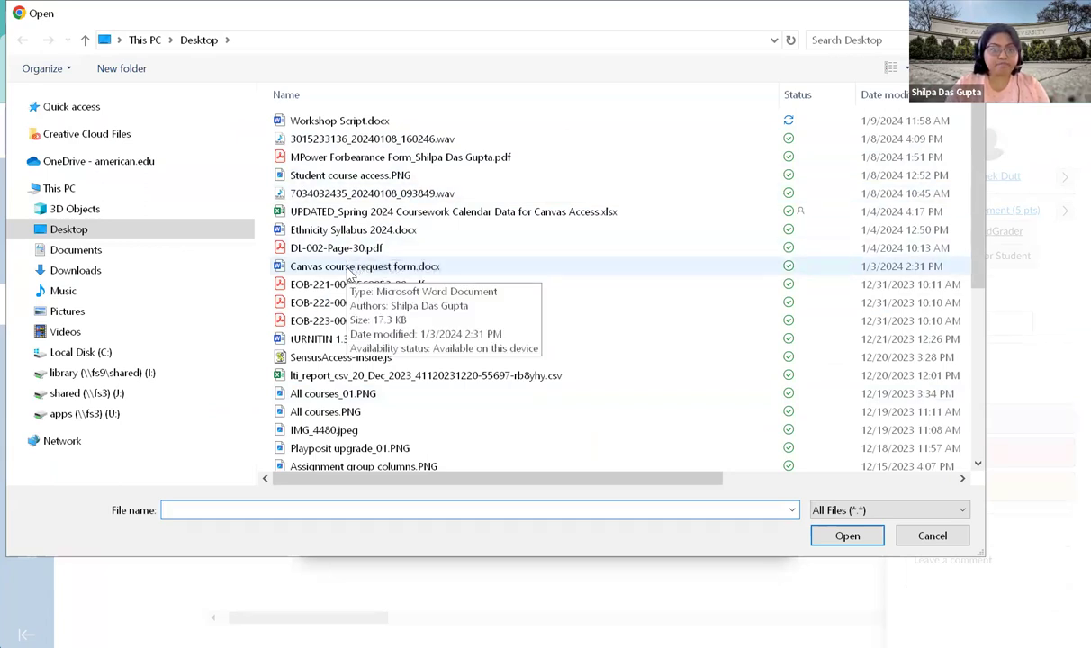
{"action": "left_click", "coordinate": [351, 267]}
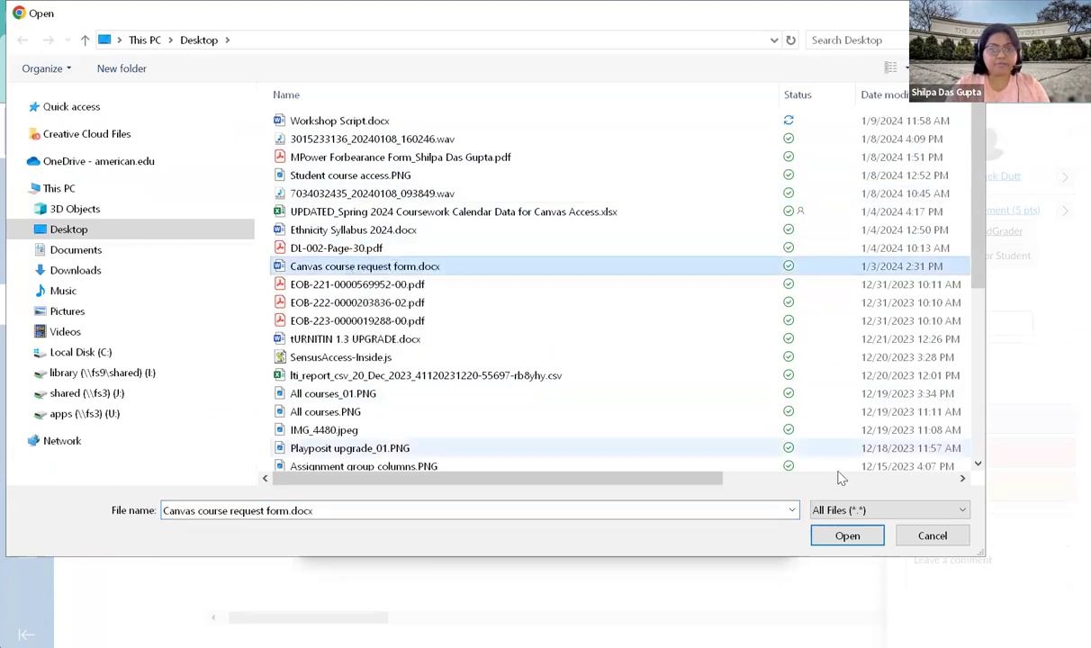
{"action": "left_click", "coordinate": [844, 537]}
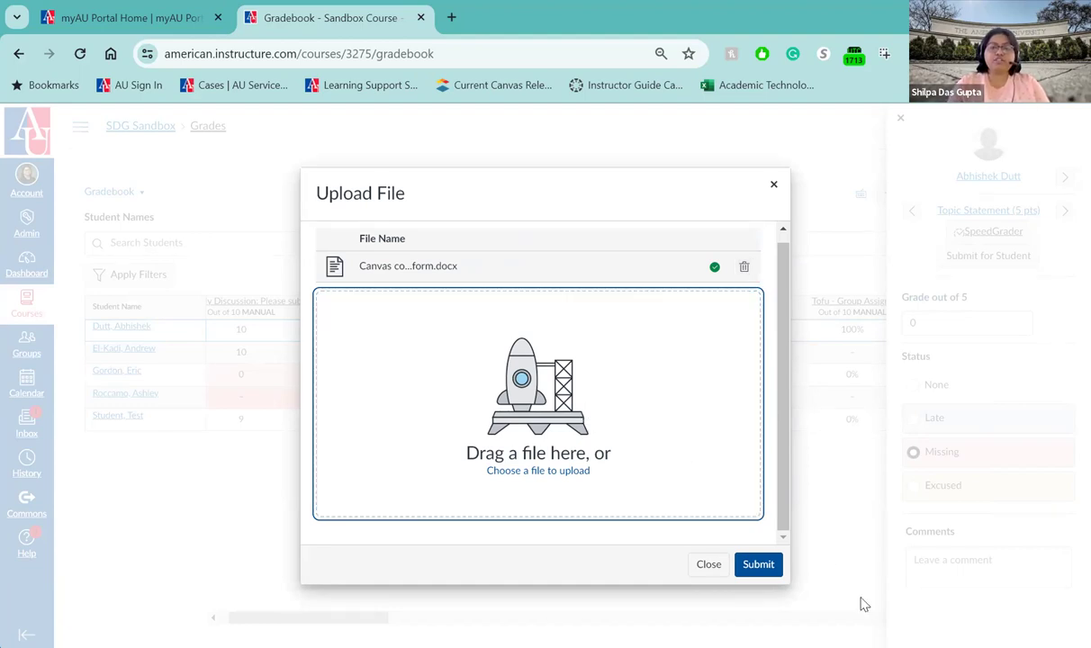
{"action": "left_click", "coordinate": [759, 564]}
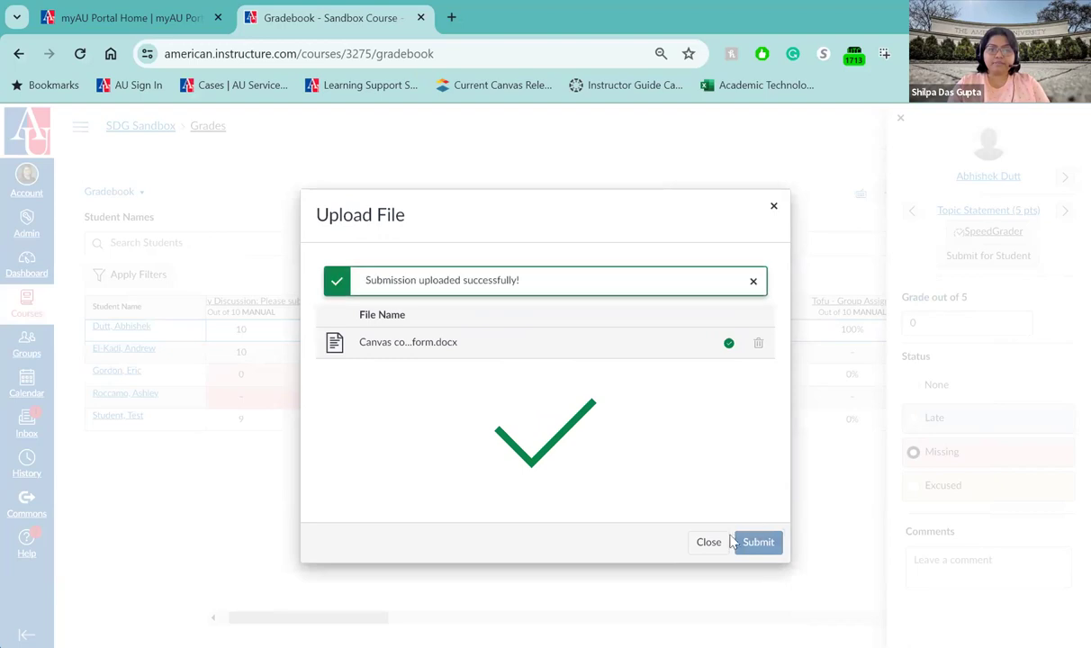
{"action": "left_click", "coordinate": [708, 543]}
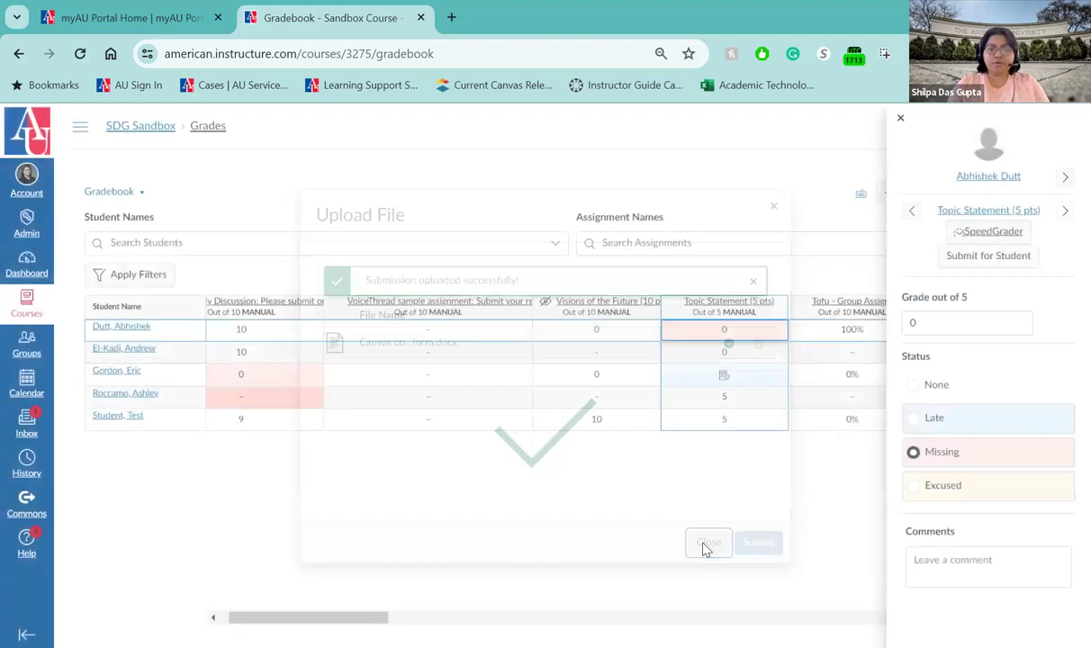
Check who submitted the first student's Topic Statement file in SpeedGrader, and return to the gradebook
{"action": "left_click", "coordinate": [722, 328]}
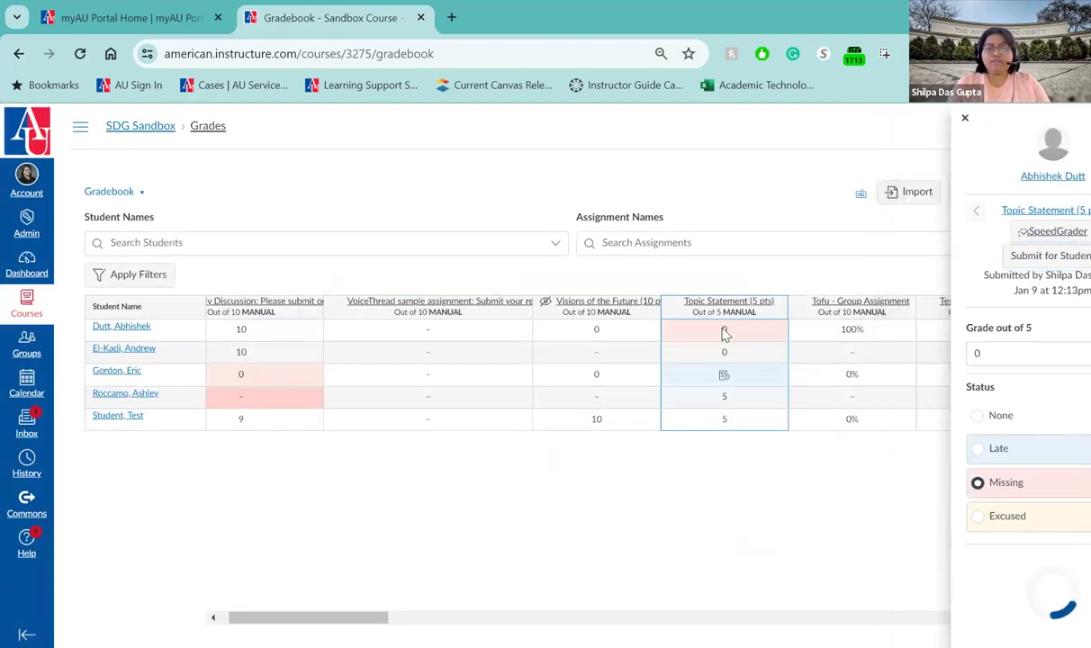
{"action": "left_click", "coordinate": [724, 329]}
{"action": "left_click", "coordinate": [777, 330]}
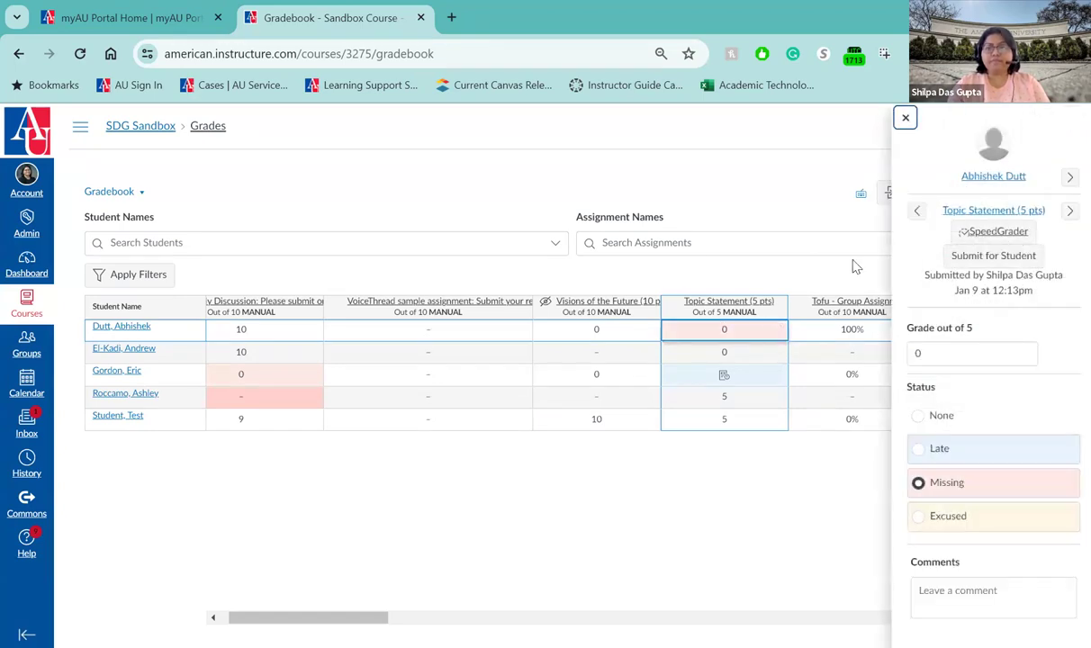
{"action": "left_click", "coordinate": [999, 233]}
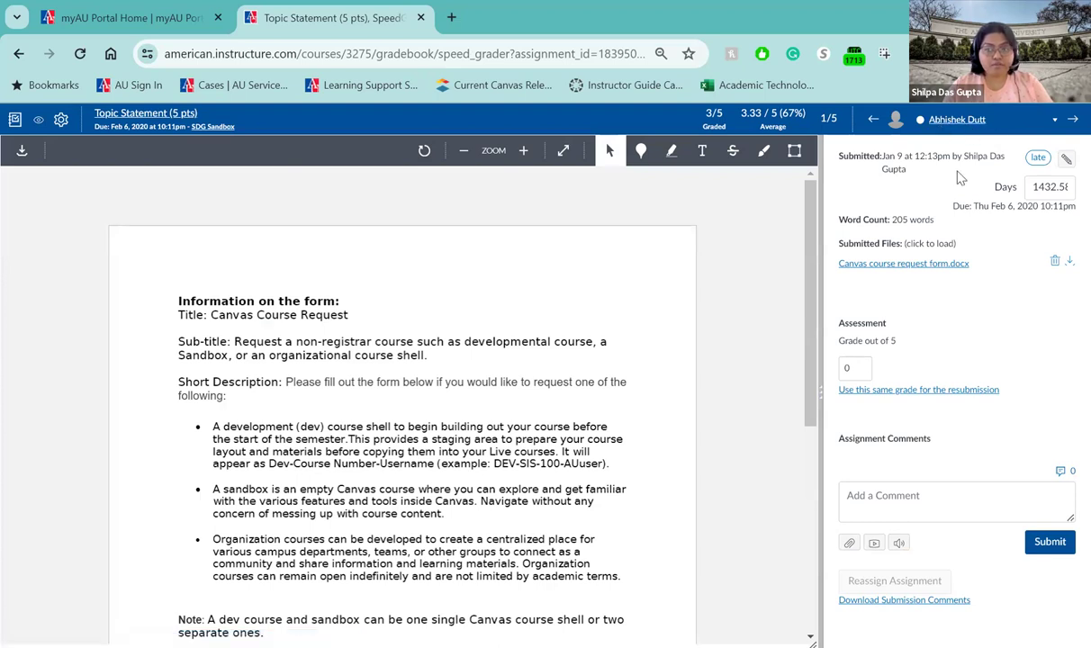
{"action": "left_click_drag", "start_coordinate": [964, 157], "coordinate": [987, 180]}
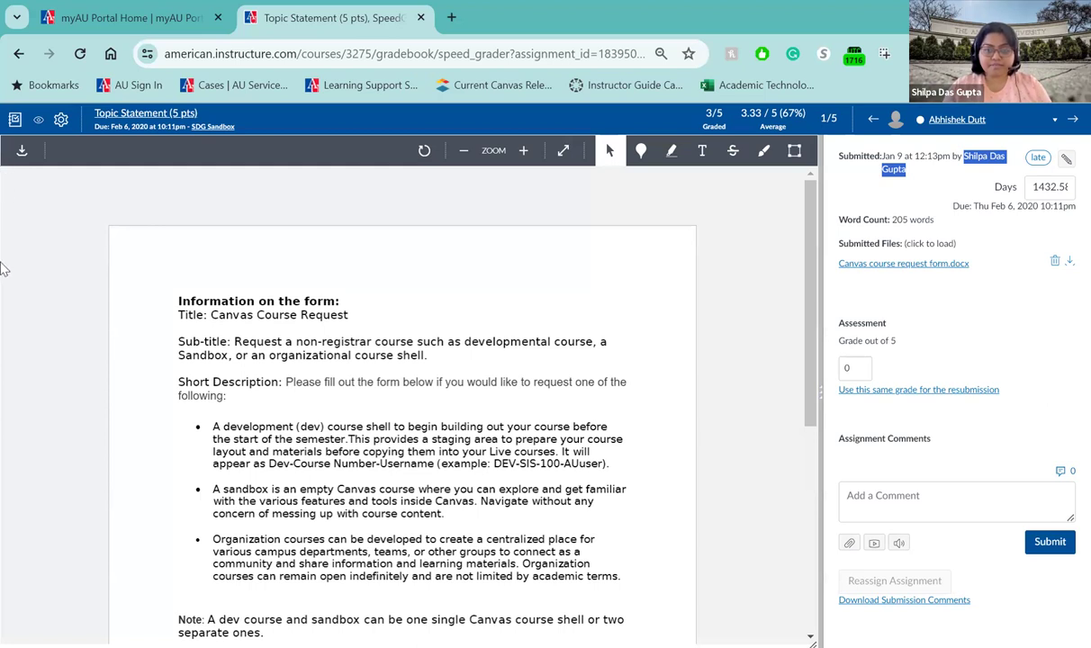
{"action": "left_click", "coordinate": [15, 121]}
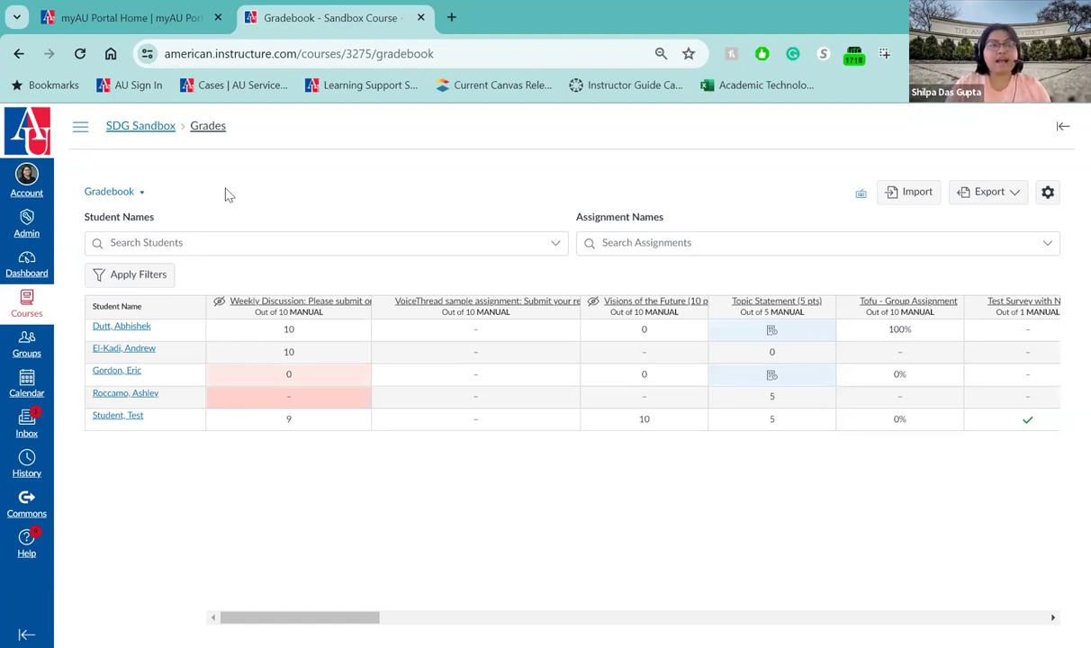
Open the account's Photo Roster tool in a new browser tab
{"action": "left_click", "coordinate": [28, 189]}
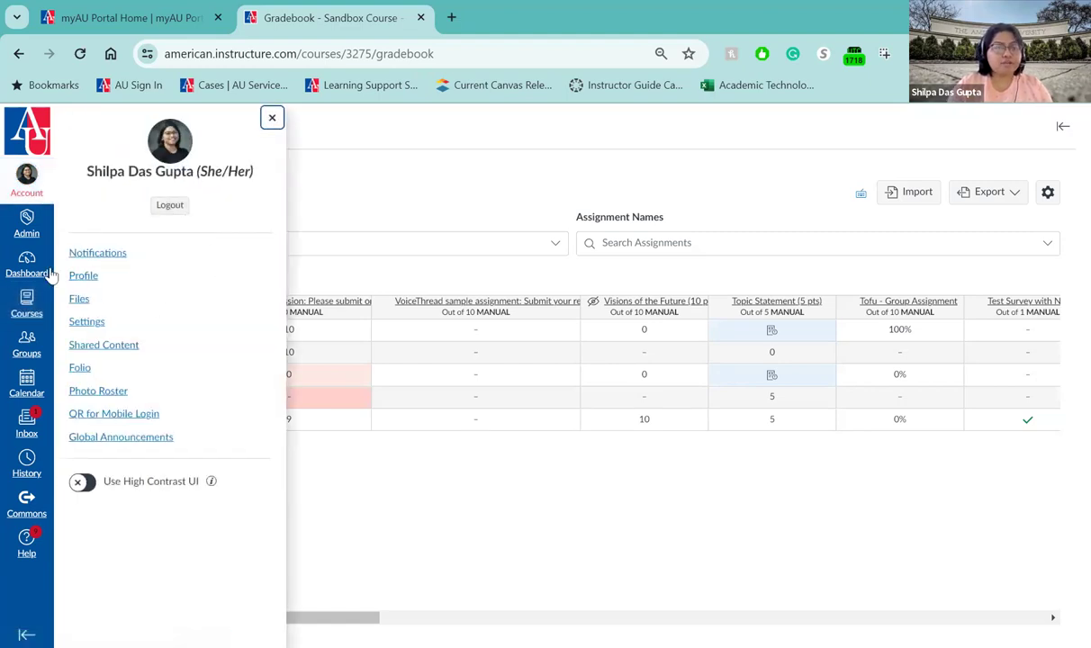
{"action": "left_click", "coordinate": [99, 391]}
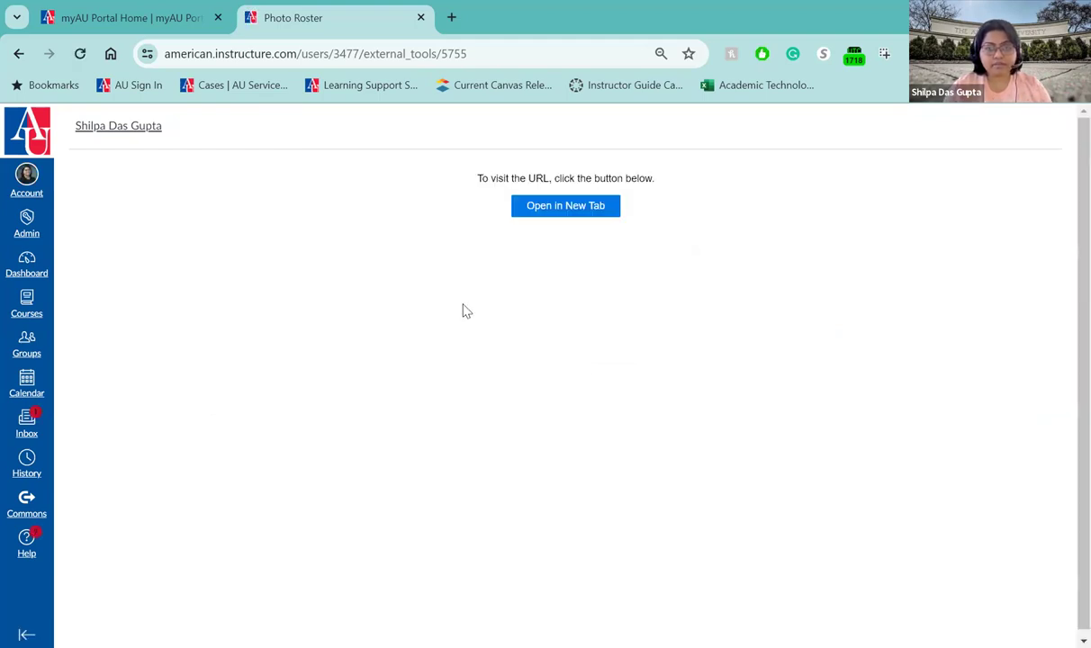
{"action": "left_click", "coordinate": [558, 209]}
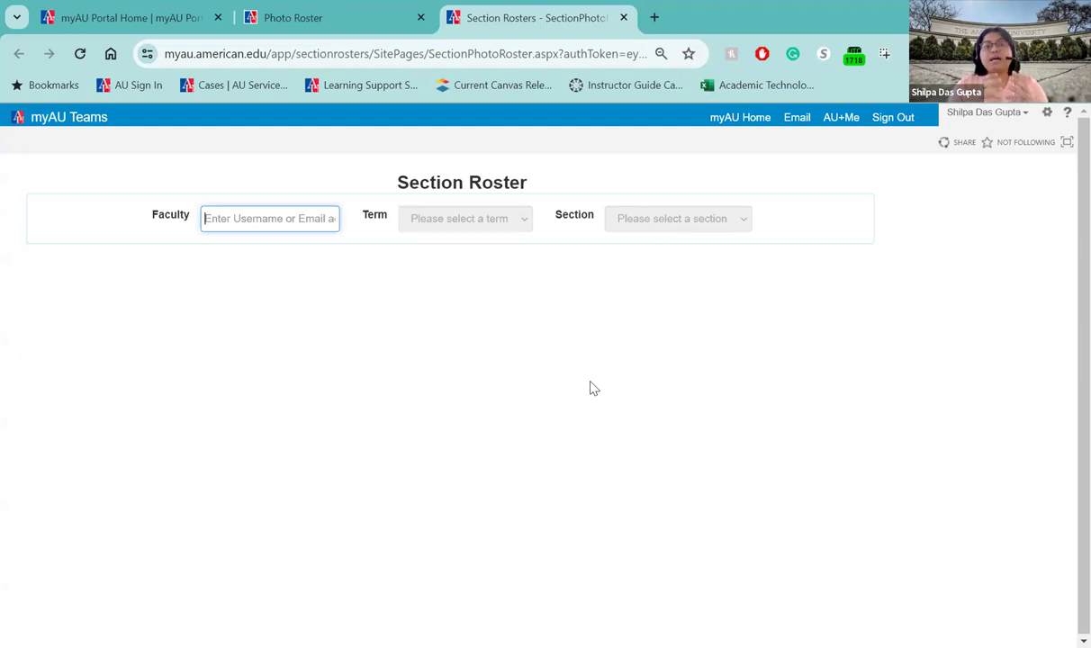
Display the instructor's photo roster for 2024S - Spring 2024 Semester, section ITEC-200-006 - Edge of Information Technology, and look through the students
{"action": "type", "text": "piller"}
{"action": "left_click", "coordinate": [287, 246]}
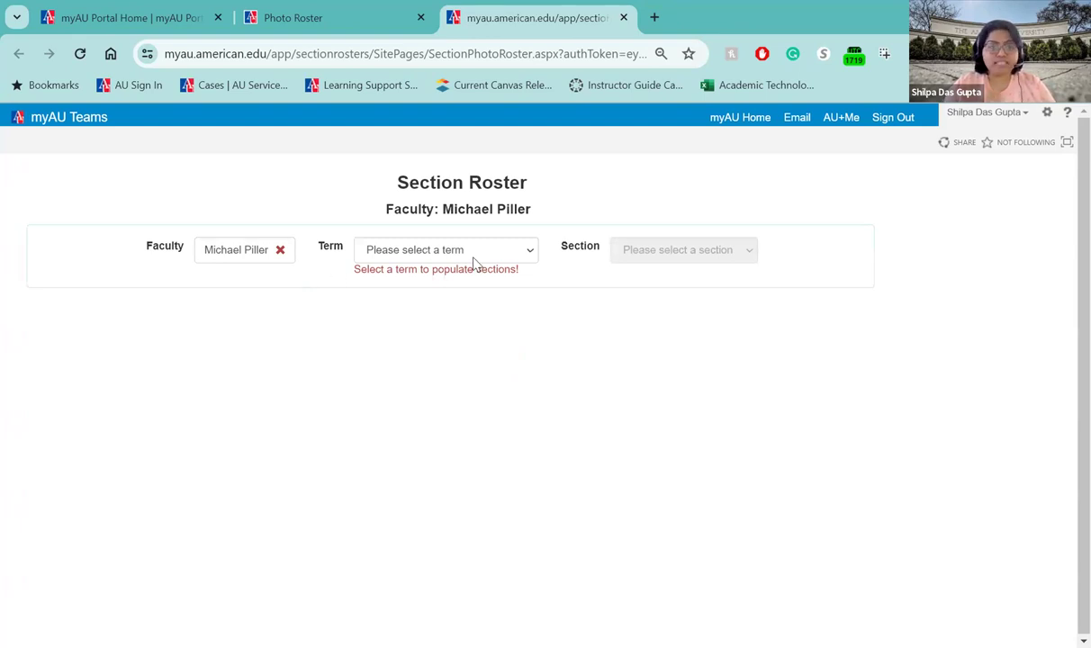
{"action": "left_click", "coordinate": [529, 259]}
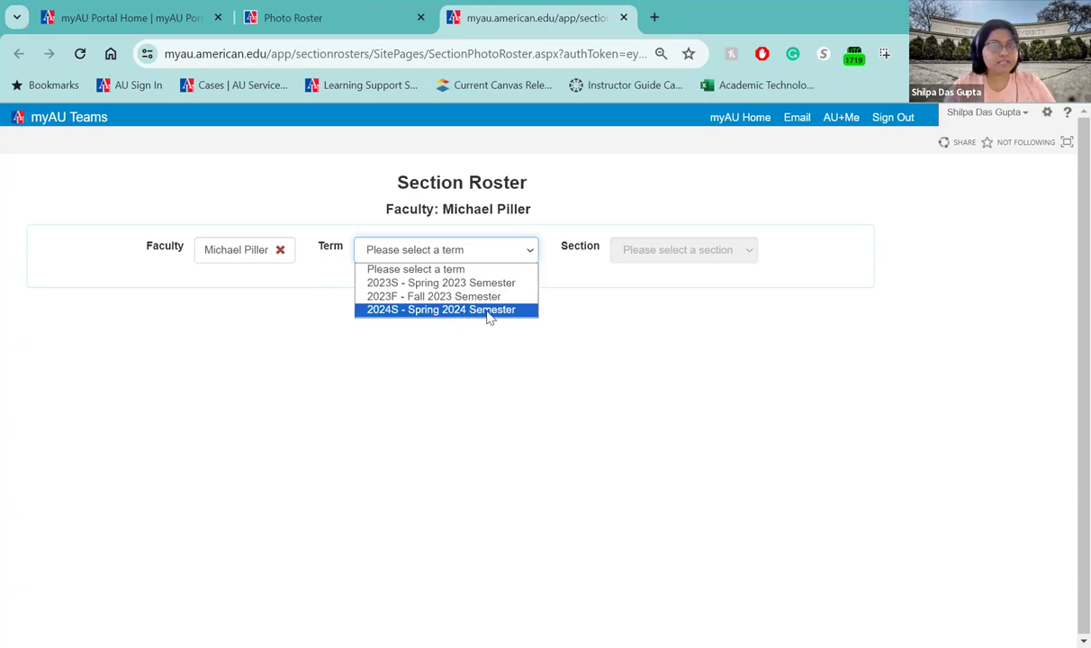
{"action": "left_click", "coordinate": [489, 309]}
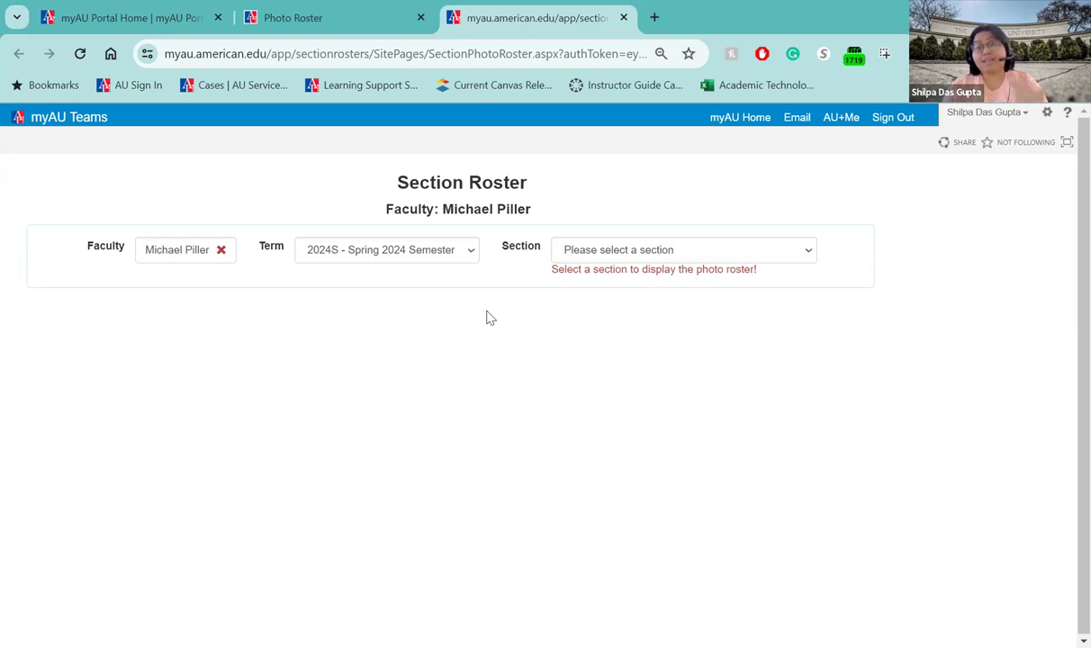
{"action": "left_click", "coordinate": [665, 253]}
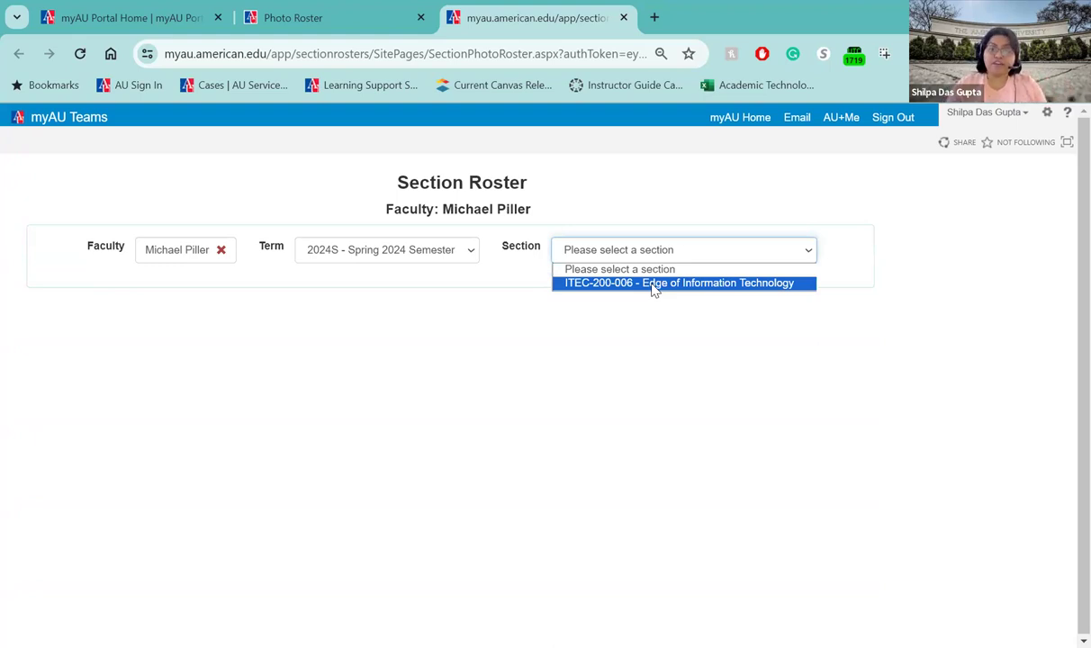
{"action": "left_click", "coordinate": [653, 284]}
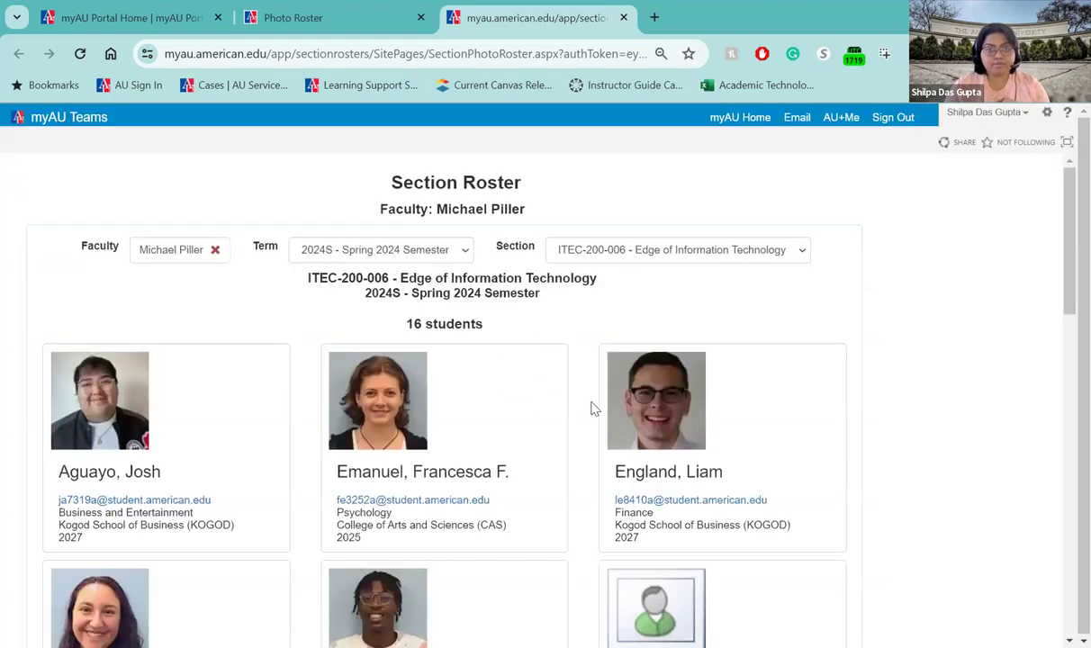
{"action": "scroll", "coordinate": [540, 353], "scroll_direction": "down", "scroll_amount": 10}
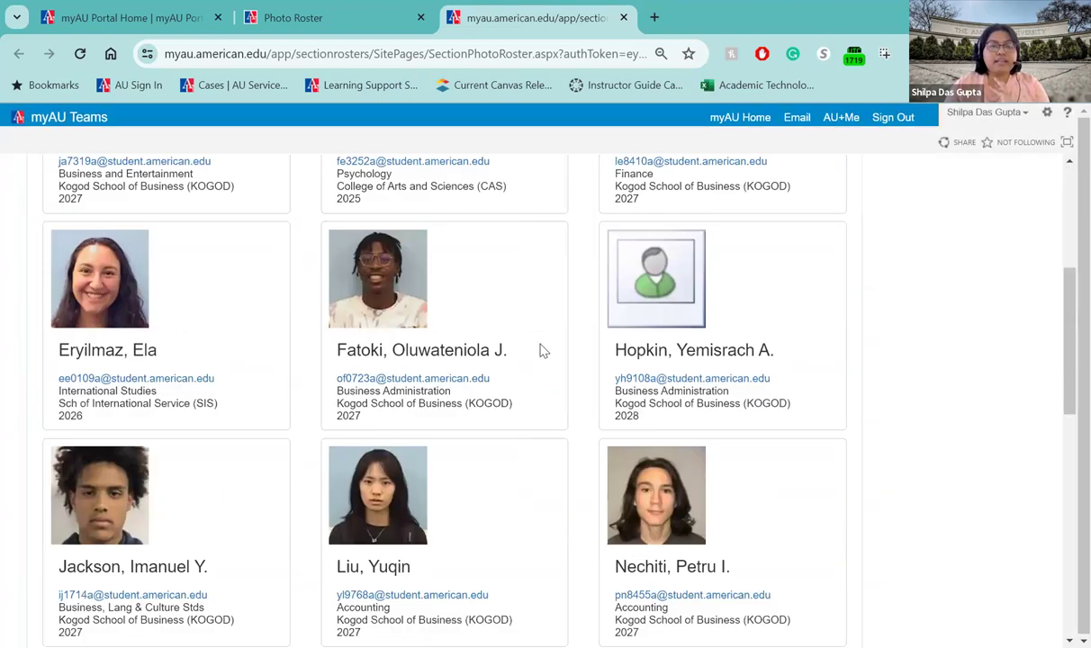
{"action": "scroll", "coordinate": [543, 351], "scroll_direction": "up", "scroll_amount": 10}
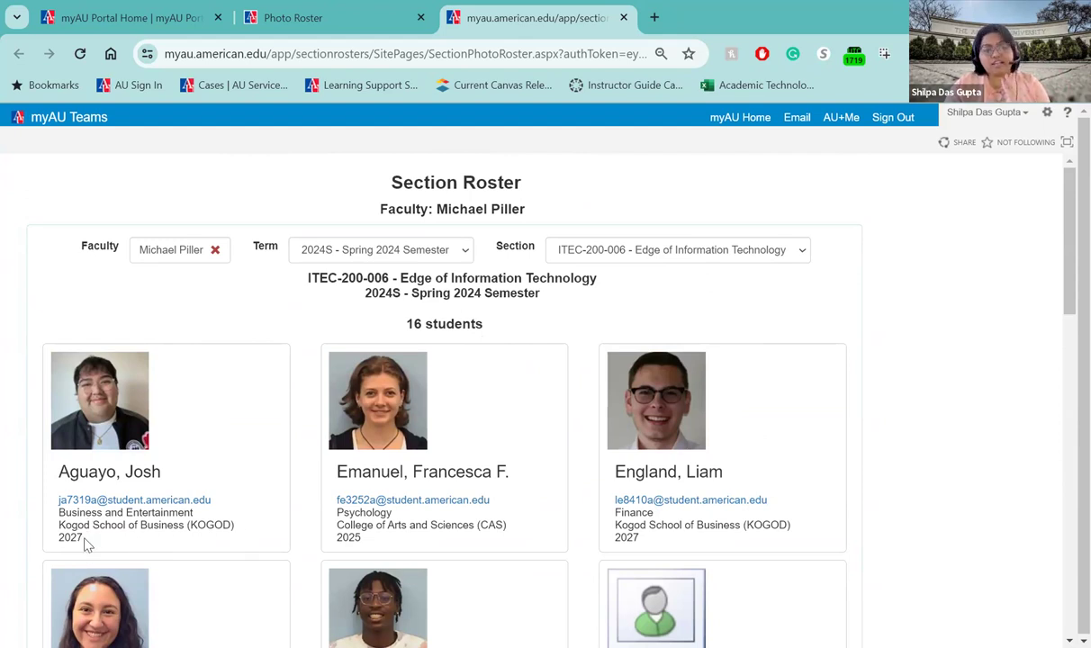
{"action": "scroll", "coordinate": [256, 396], "scroll_direction": "down", "scroll_amount": 4}
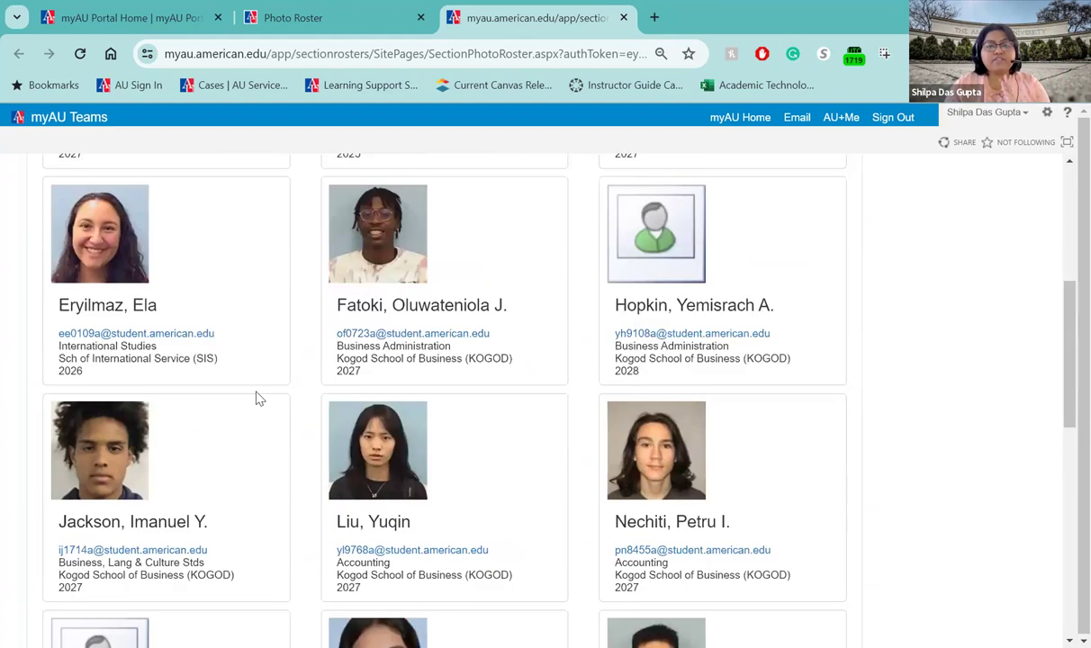
{"action": "scroll", "coordinate": [256, 398], "scroll_direction": "up", "scroll_amount": 1}
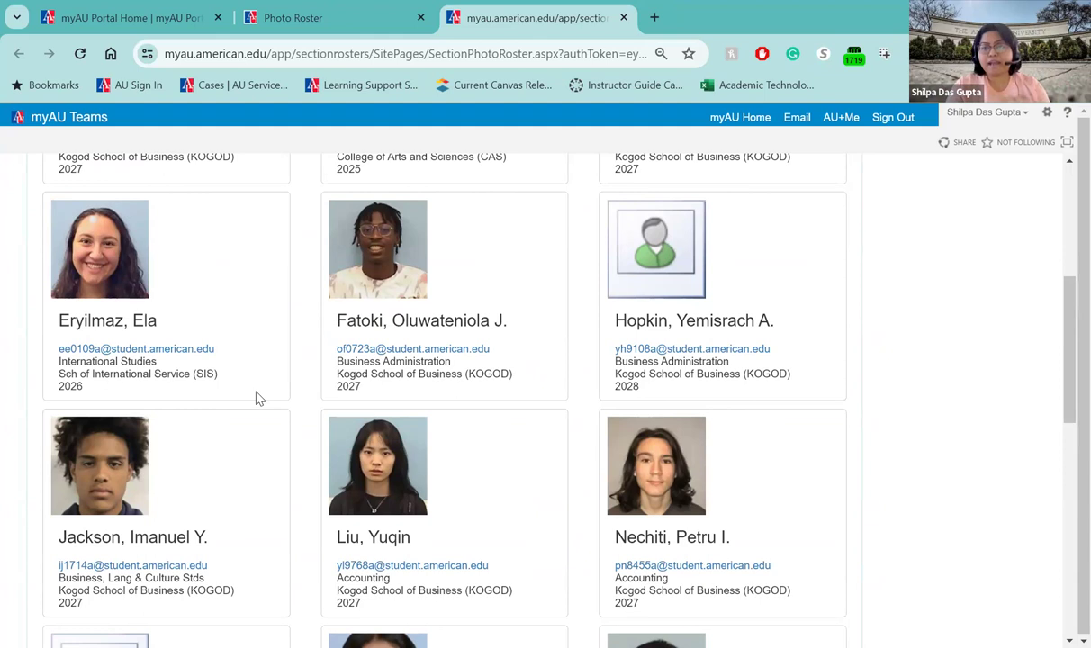
Return to the Canvas dashboard and open the Sandbox Course - SDG home page
{"action": "left_click", "coordinate": [307, 17]}
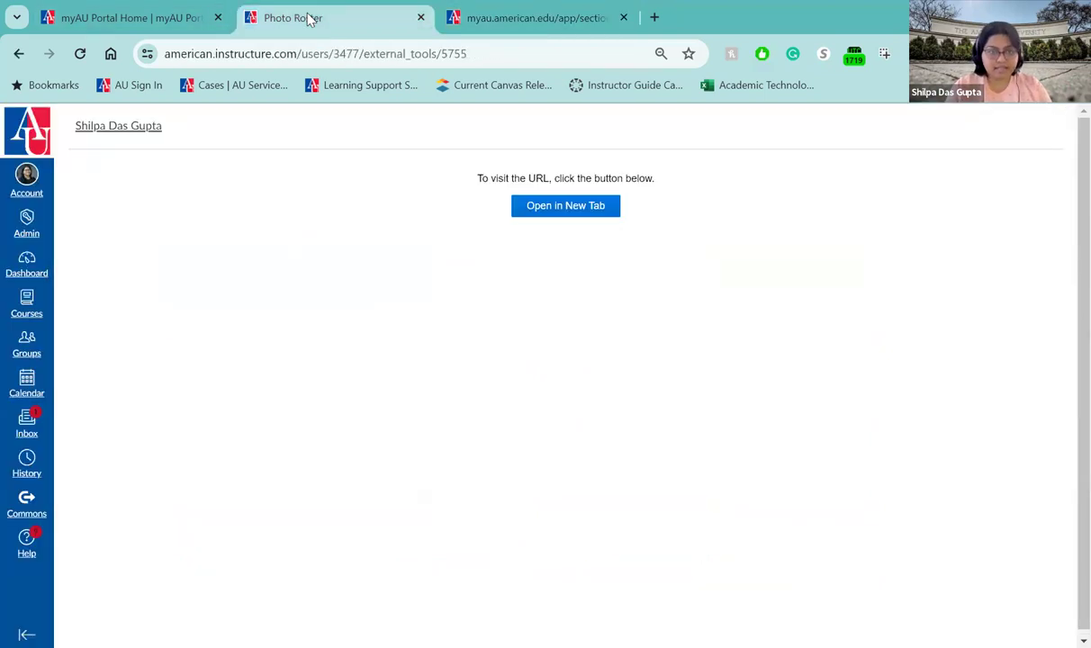
{"action": "left_click", "coordinate": [25, 235]}
{"action": "left_click", "coordinate": [27, 257]}
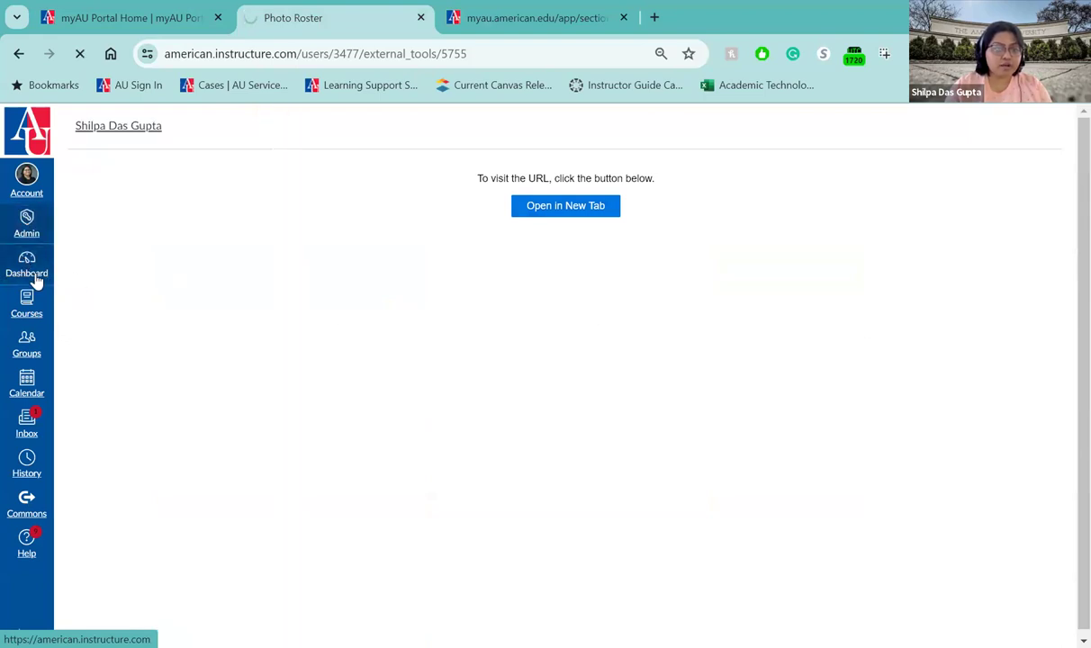
{"action": "scroll", "coordinate": [370, 360], "scroll_direction": "down", "scroll_amount": 1}
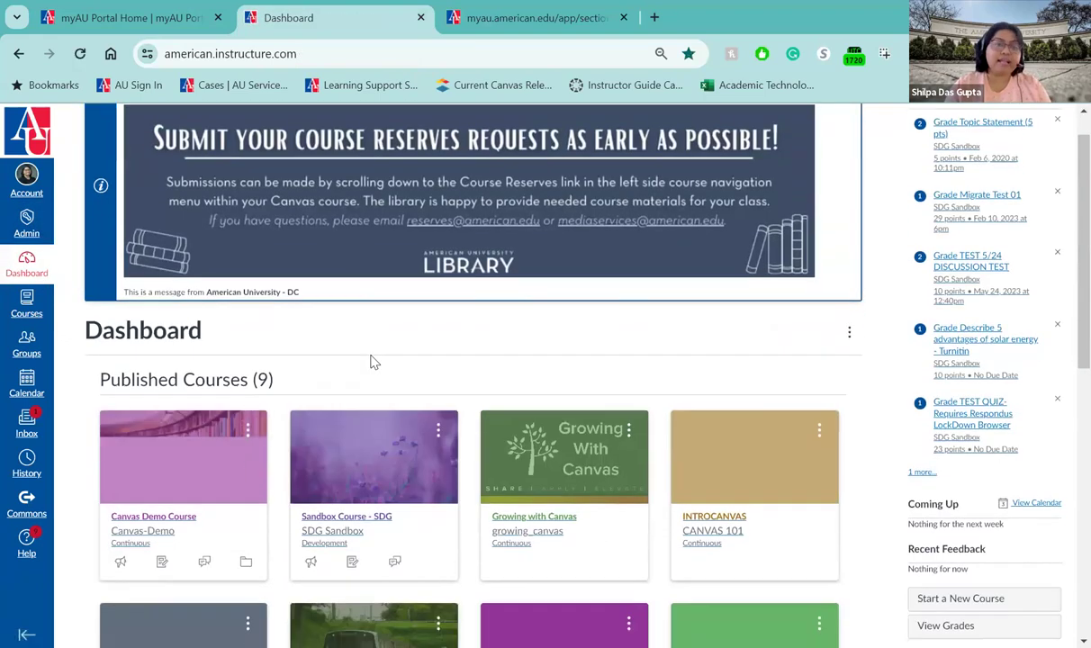
{"action": "left_click", "coordinate": [351, 526]}
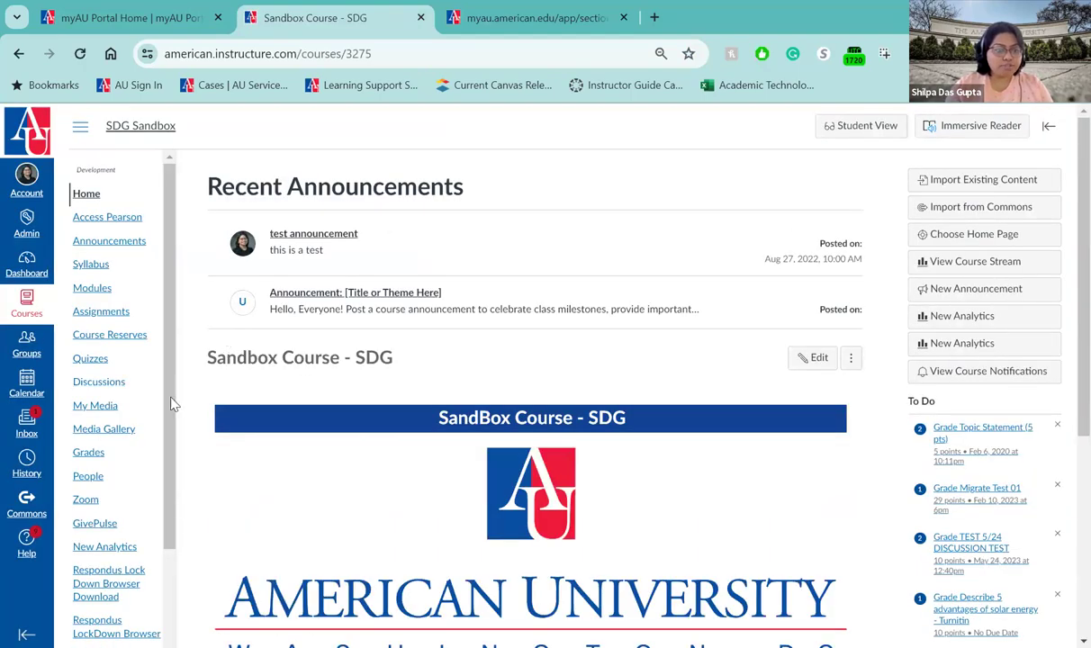
Open the course's People page and compare its profile pictures with the student photos in the section's photo roster
{"action": "left_click", "coordinate": [86, 477]}
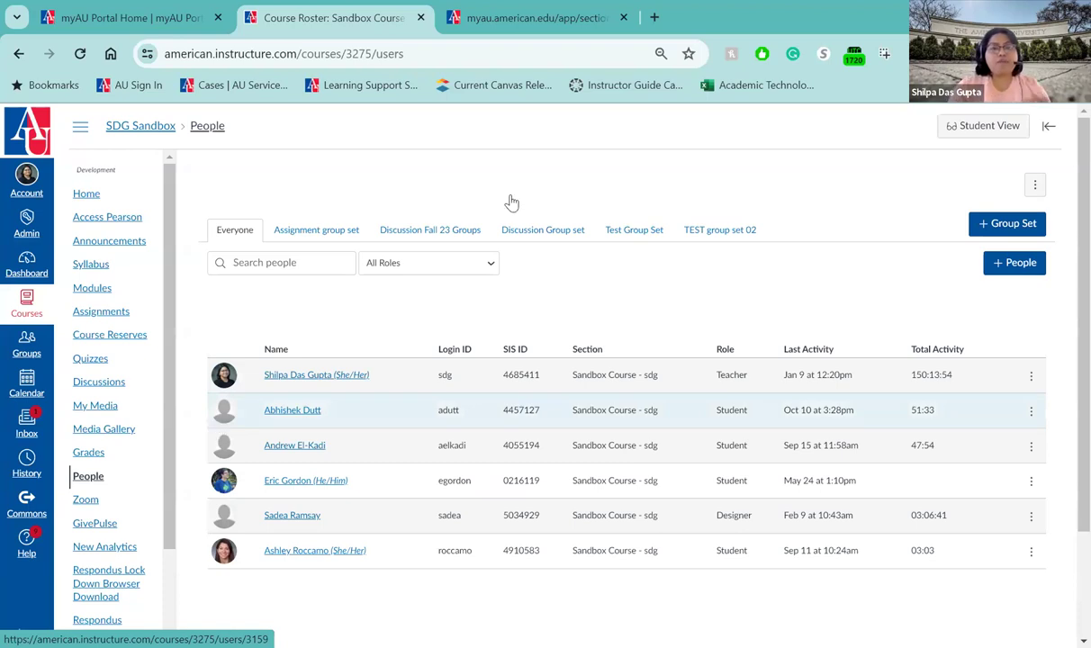
{"action": "left_click", "coordinate": [525, 20]}
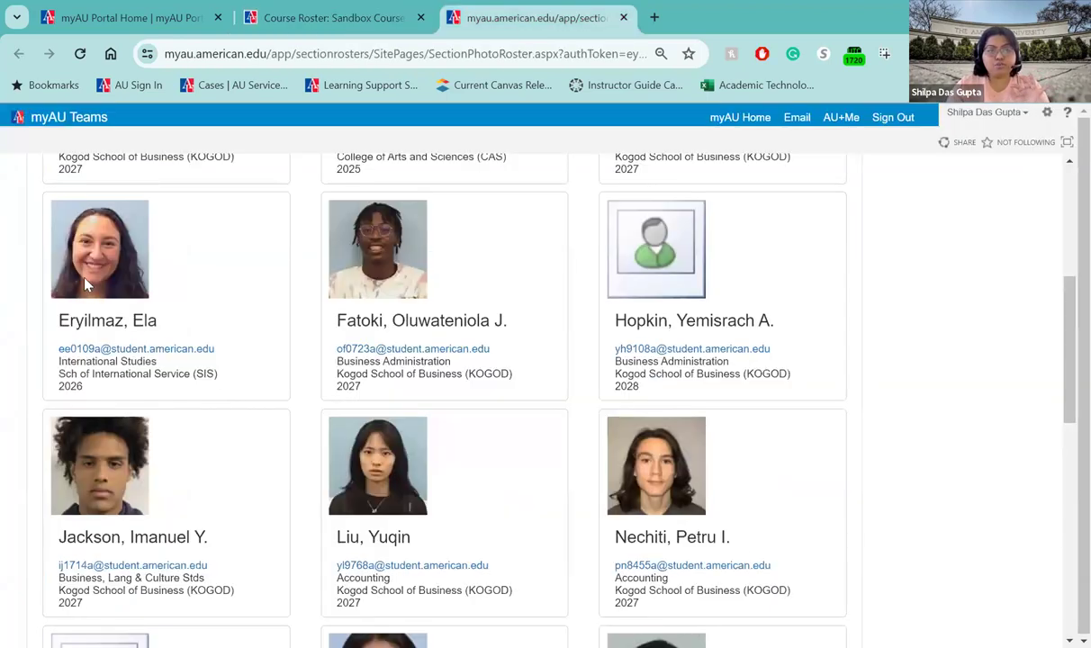
{"action": "left_click", "coordinate": [357, 18]}
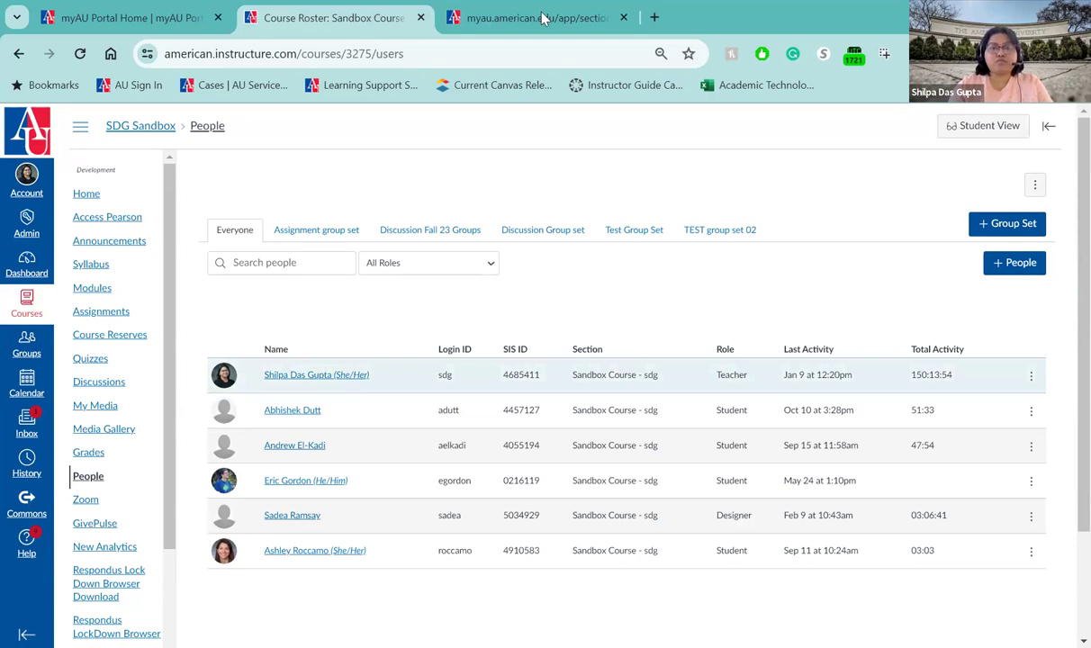
{"action": "key", "text": "ctrl+Tab"}
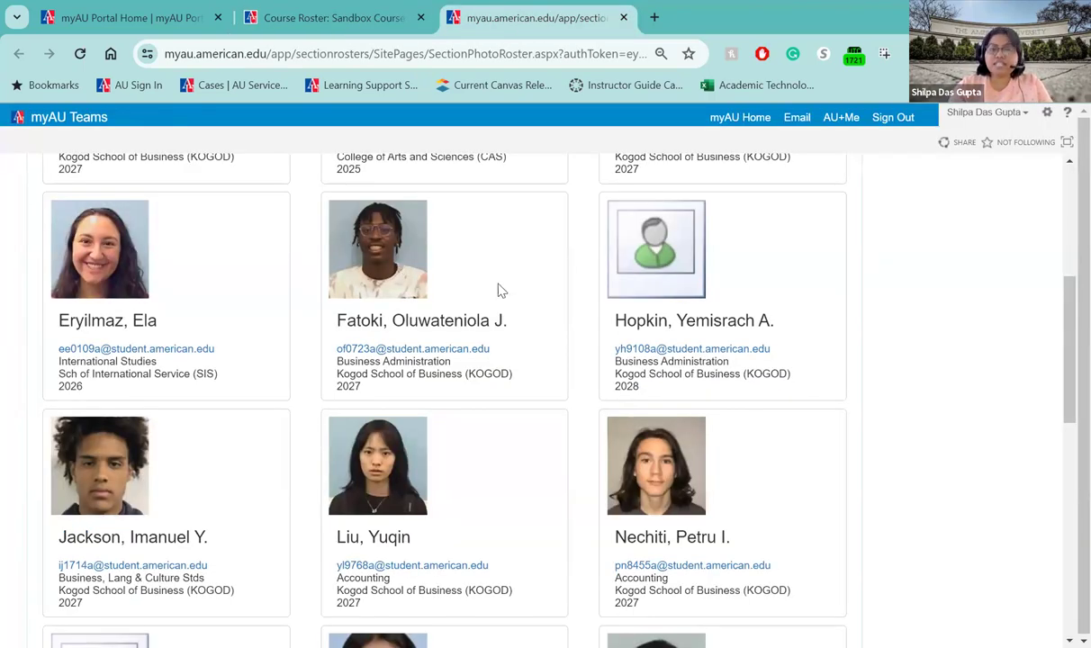
{"action": "scroll", "coordinate": [533, 355], "scroll_direction": "down", "scroll_amount": 1}
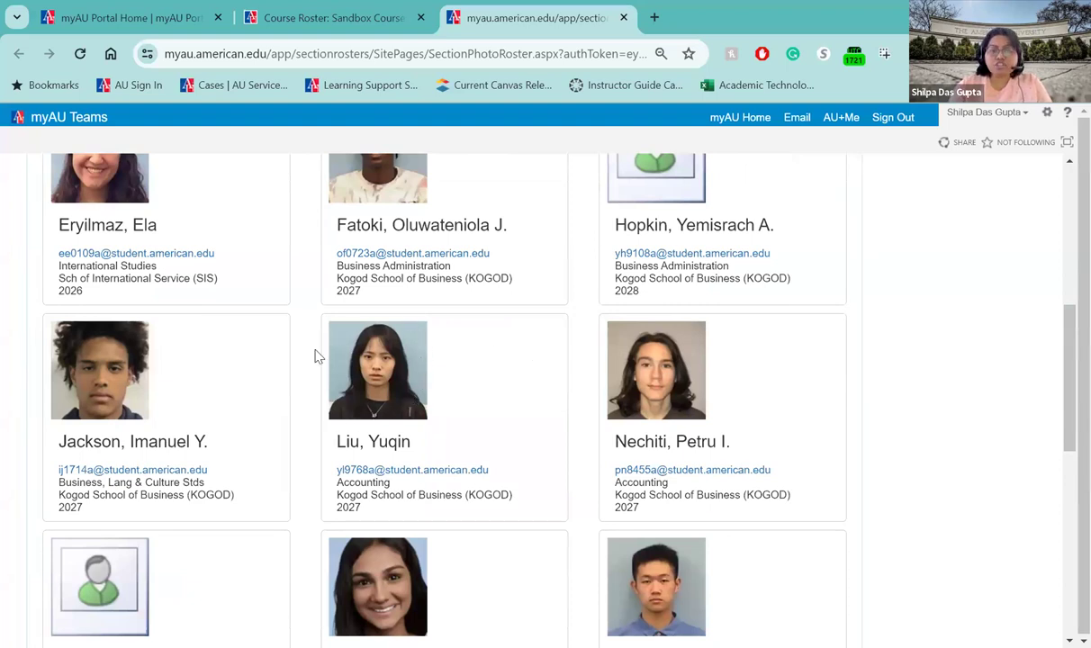
{"action": "left_click", "coordinate": [380, 11]}
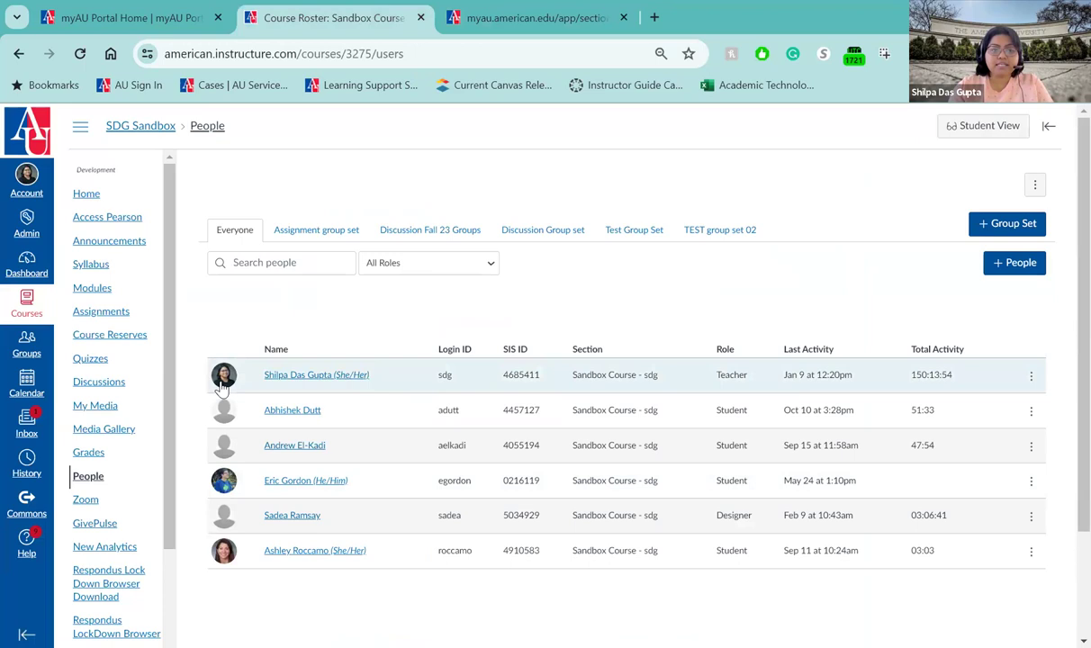
{"action": "left_click", "coordinate": [522, 16]}
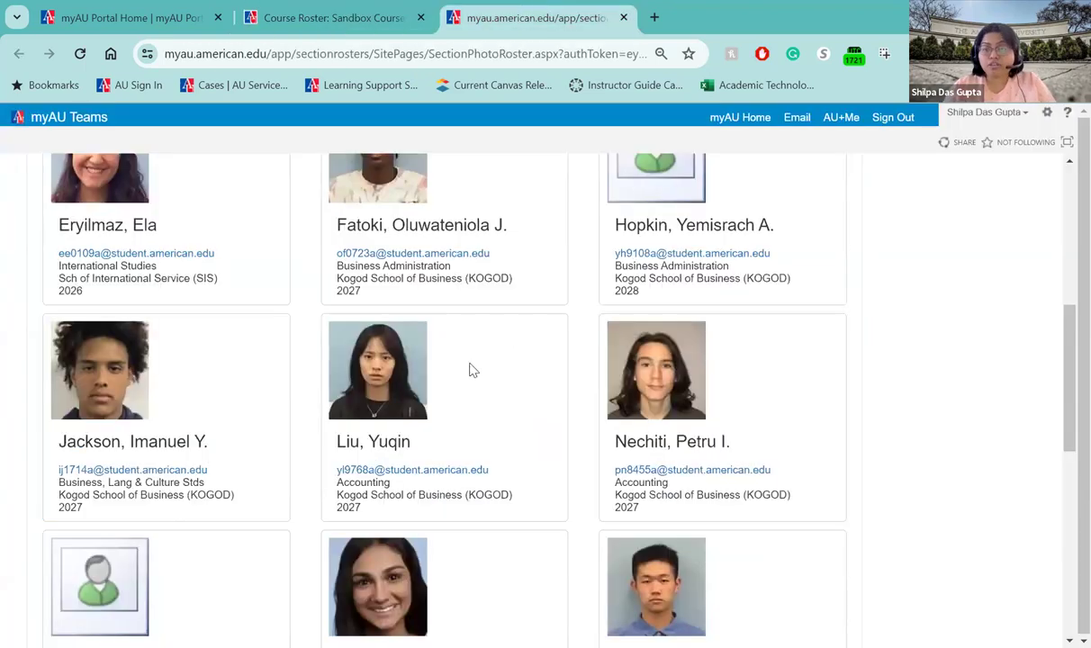
{"action": "scroll", "coordinate": [472, 370], "scroll_direction": "up", "scroll_amount": 5}
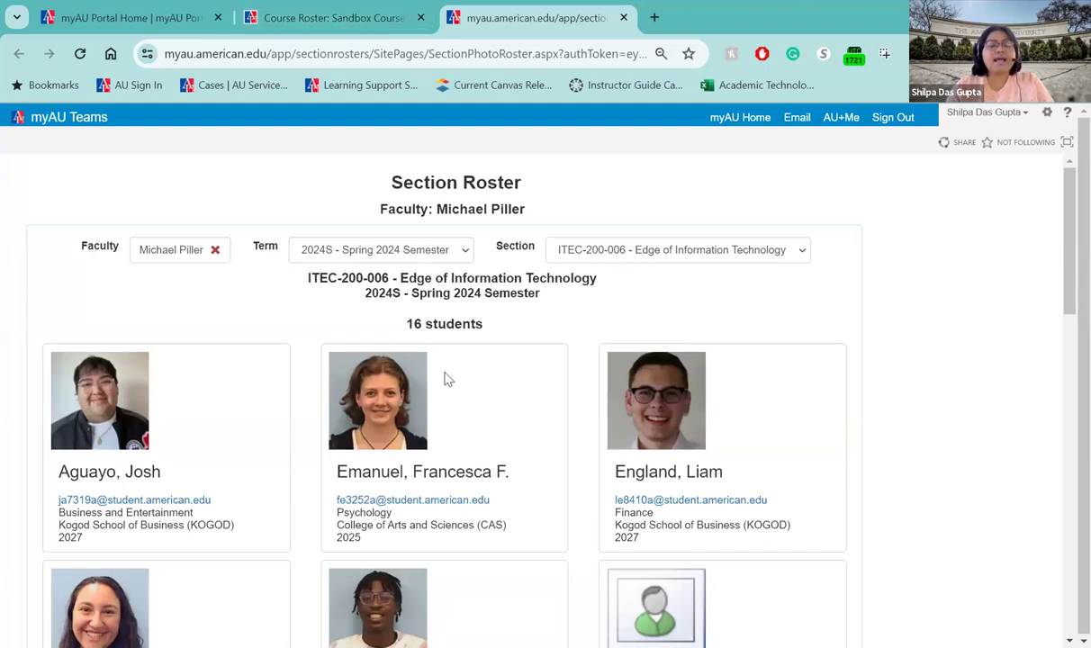
{"action": "scroll", "coordinate": [516, 439], "scroll_direction": "down", "scroll_amount": 2}
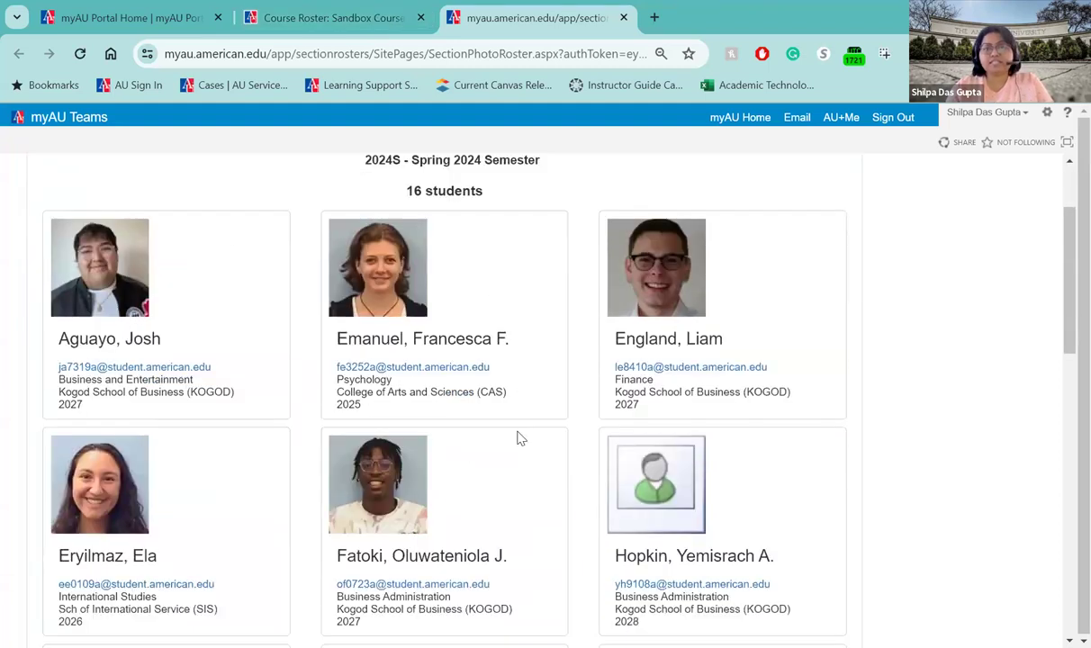
{"action": "scroll", "coordinate": [517, 438], "scroll_direction": "up", "scroll_amount": 2}
Return to the Canvas course and open its navigation settings
{"action": "left_click", "coordinate": [340, 22]}
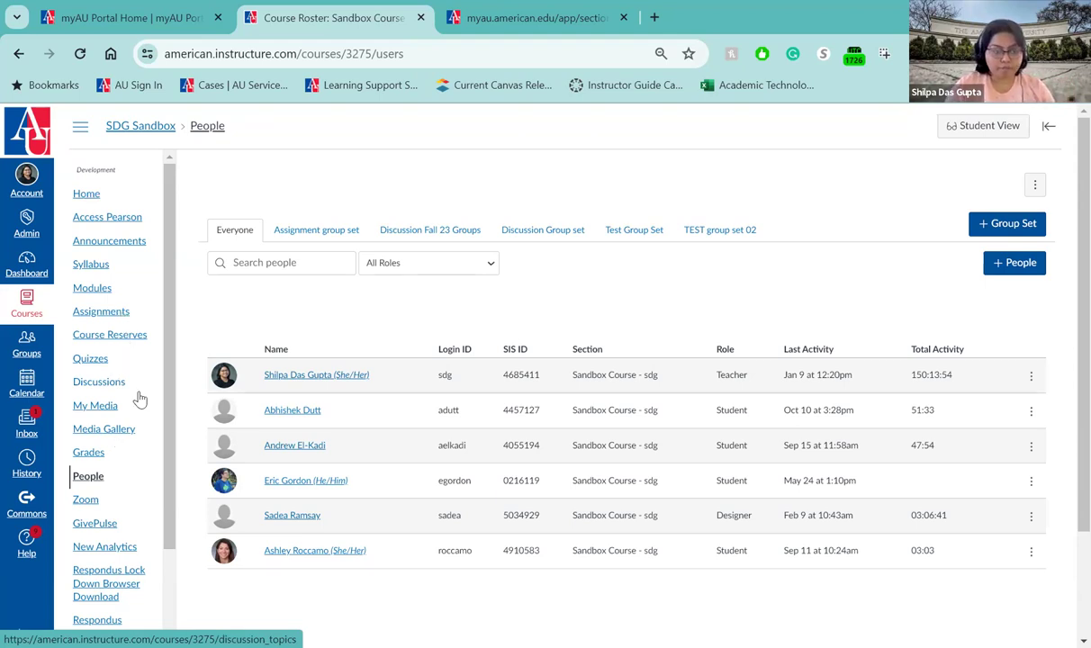
{"action": "scroll", "coordinate": [140, 399], "scroll_direction": "down", "scroll_amount": 3}
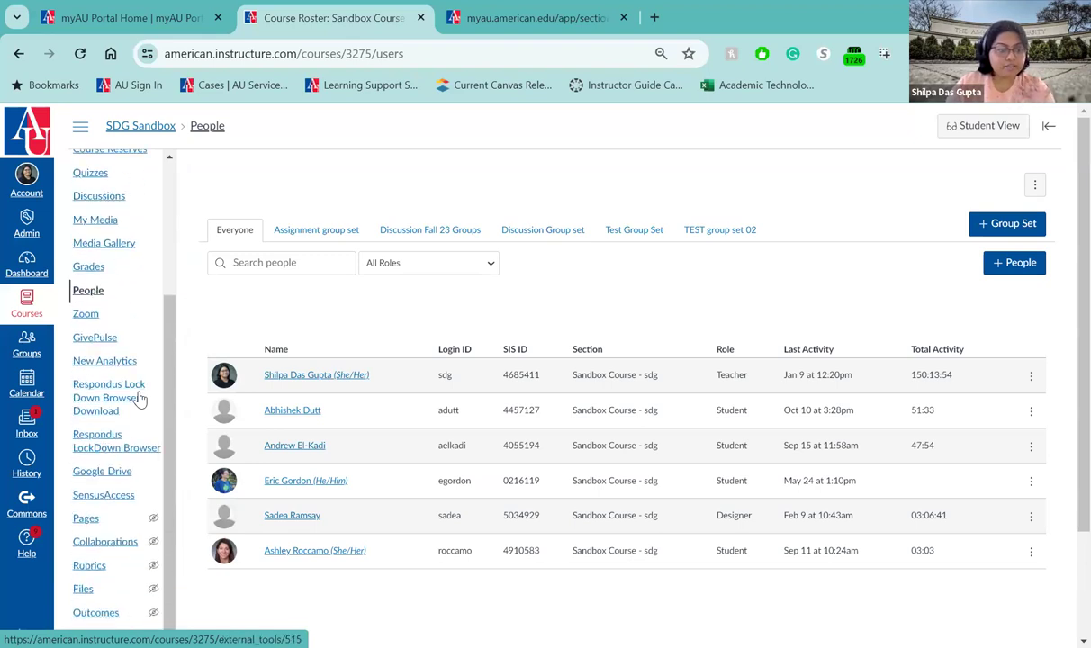
{"action": "left_click", "coordinate": [90, 635]}
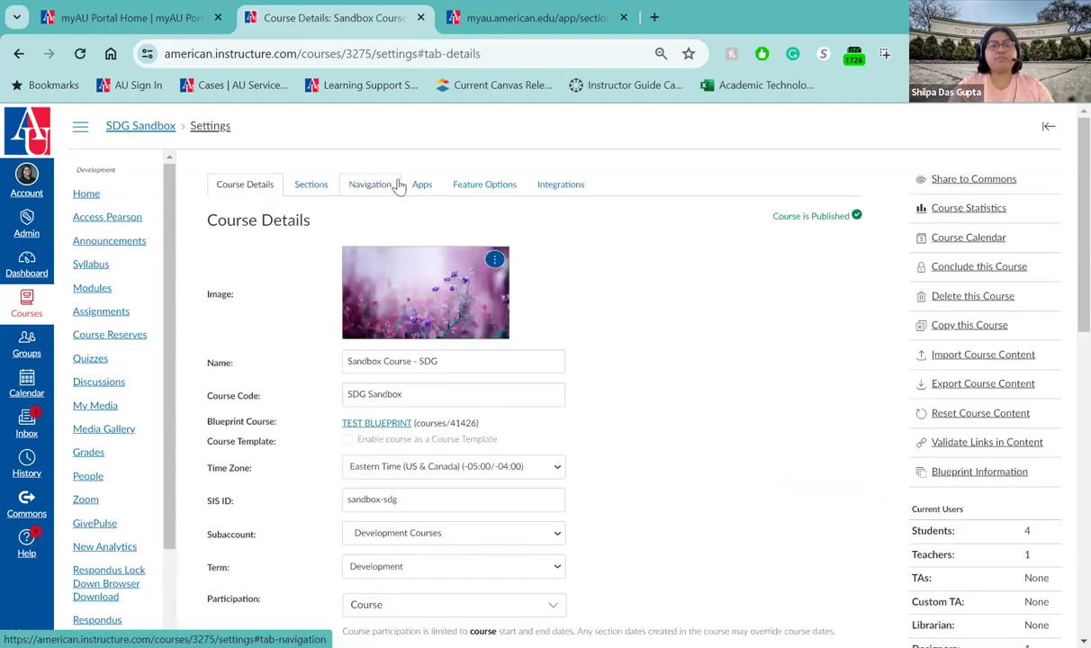
{"action": "left_click", "coordinate": [378, 185]}
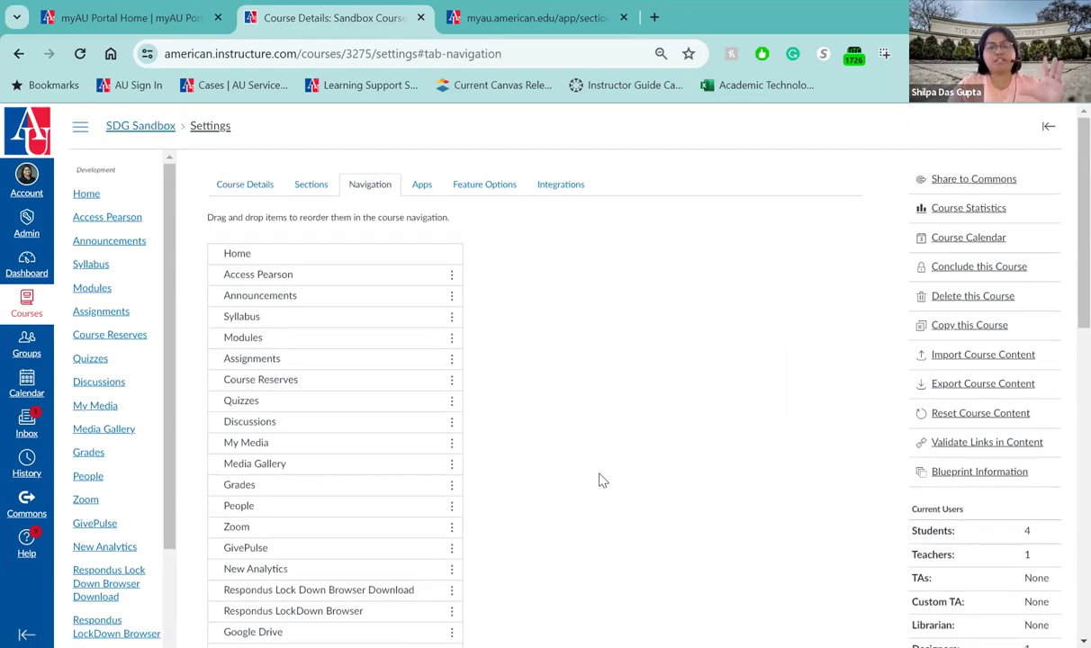
Enable the hidden Record Your Name with NameCoach item in the course navigation, save, and check for it in the course menu
{"action": "scroll", "coordinate": [577, 277], "scroll_direction": "down", "scroll_amount": 2}
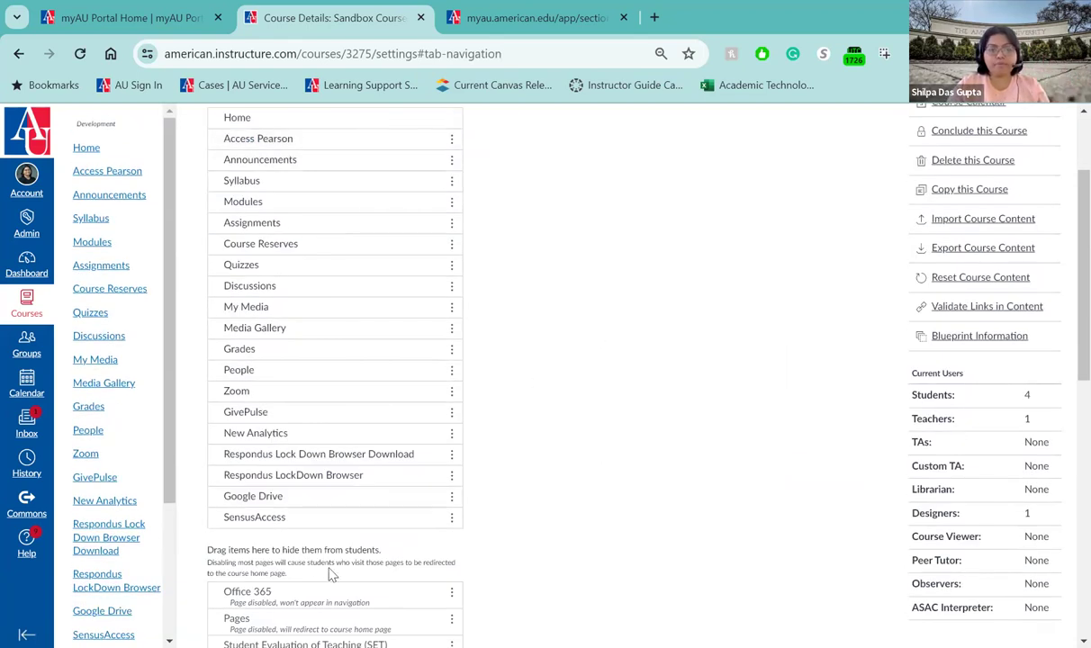
{"action": "scroll", "coordinate": [606, 466], "scroll_direction": "down", "scroll_amount": 3}
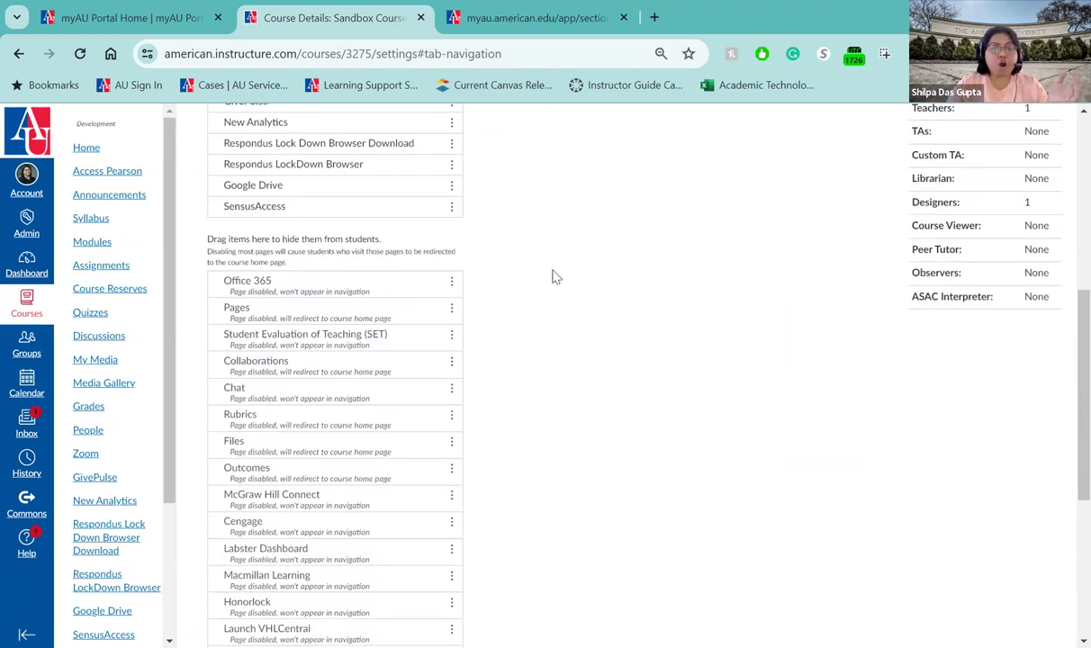
{"action": "scroll", "coordinate": [555, 277], "scroll_direction": "up", "scroll_amount": 3}
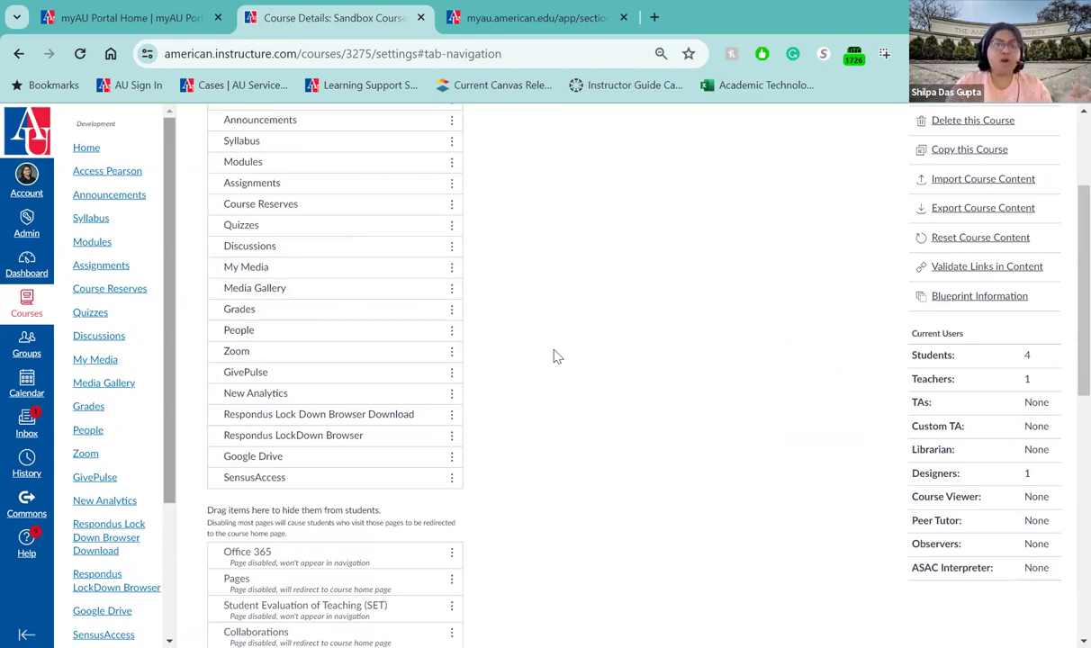
{"action": "scroll", "coordinate": [555, 356], "scroll_direction": "down", "scroll_amount": 3}
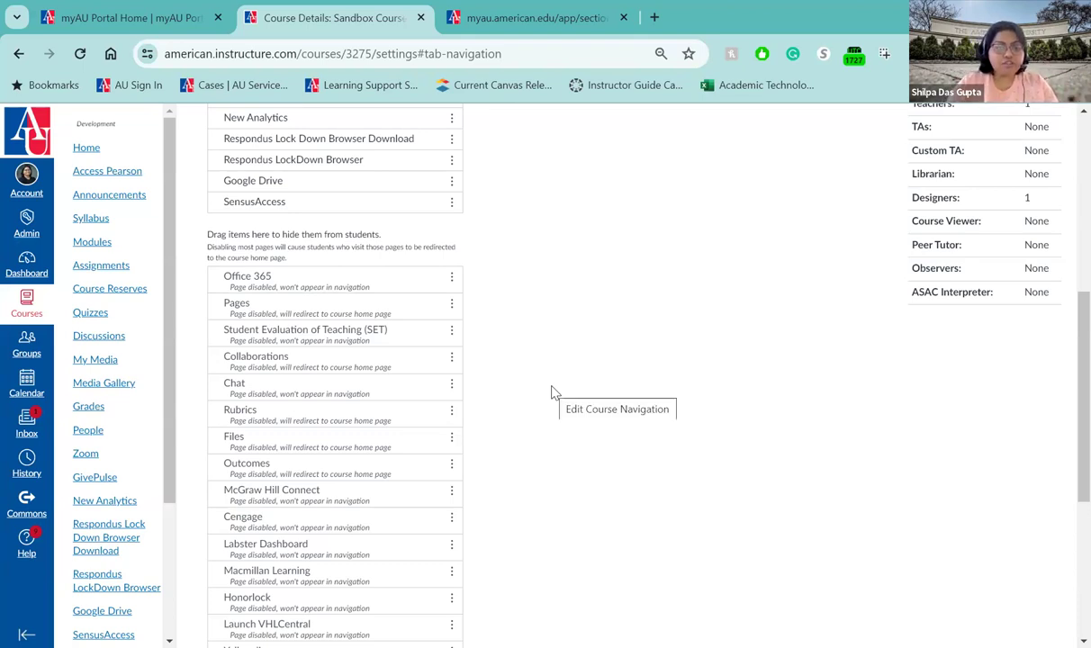
{"action": "scroll", "coordinate": [554, 392], "scroll_direction": "down", "scroll_amount": 3}
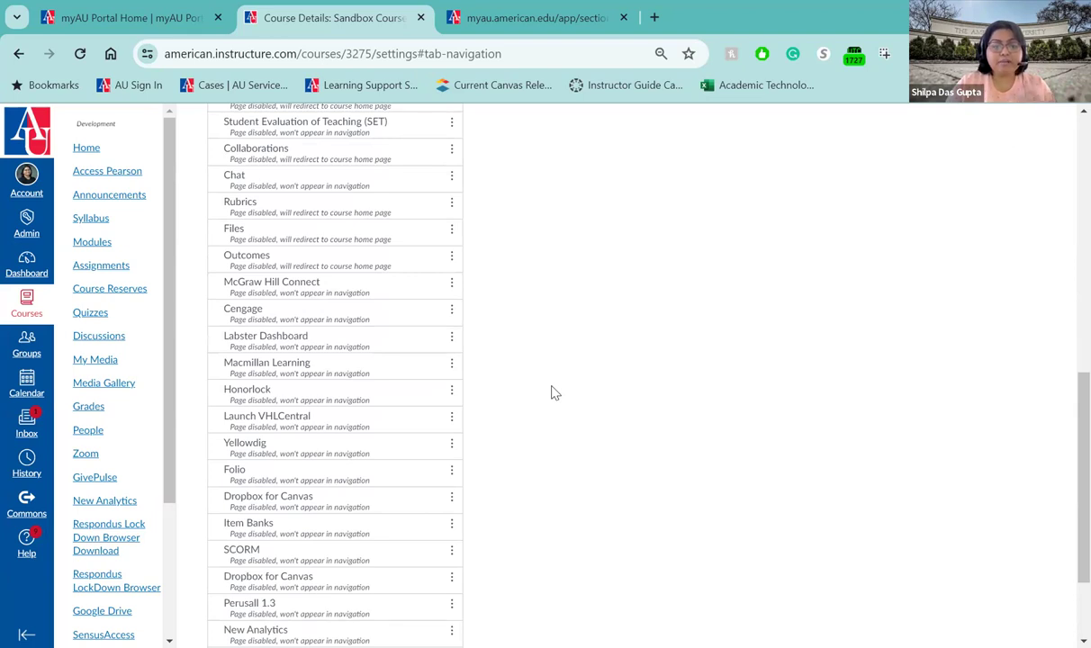
{"action": "scroll", "coordinate": [555, 392], "scroll_direction": "down", "scroll_amount": 2}
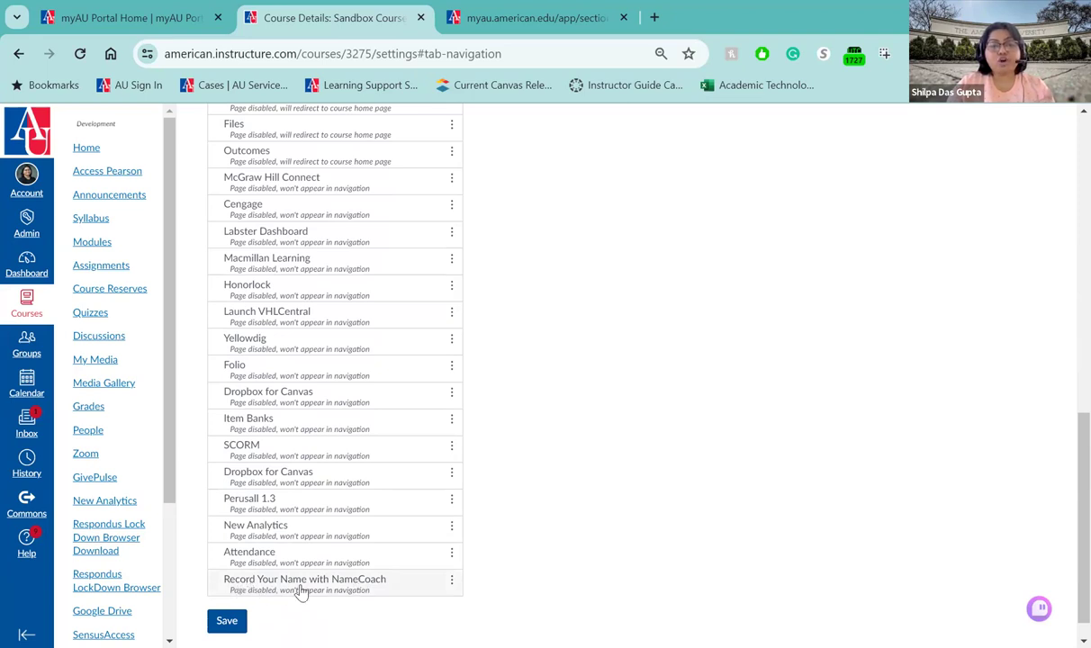
{"action": "left_click", "coordinate": [452, 580]}
{"action": "left_click", "coordinate": [438, 619]}
{"action": "scroll", "coordinate": [518, 467], "scroll_direction": "down", "scroll_amount": 10}
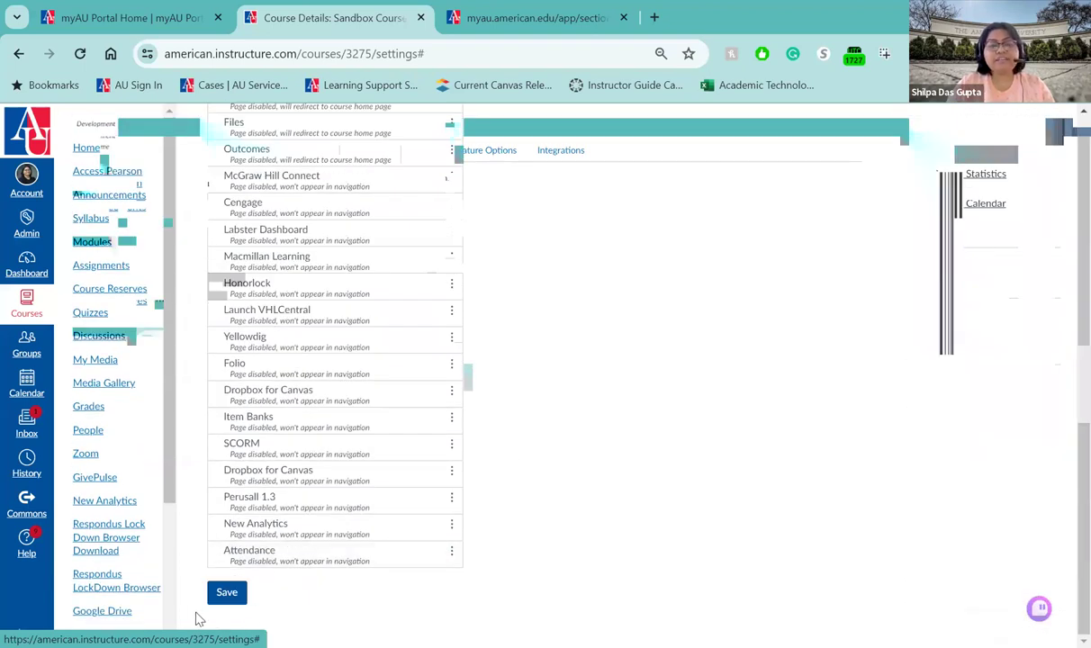
{"action": "left_click", "coordinate": [227, 594]}
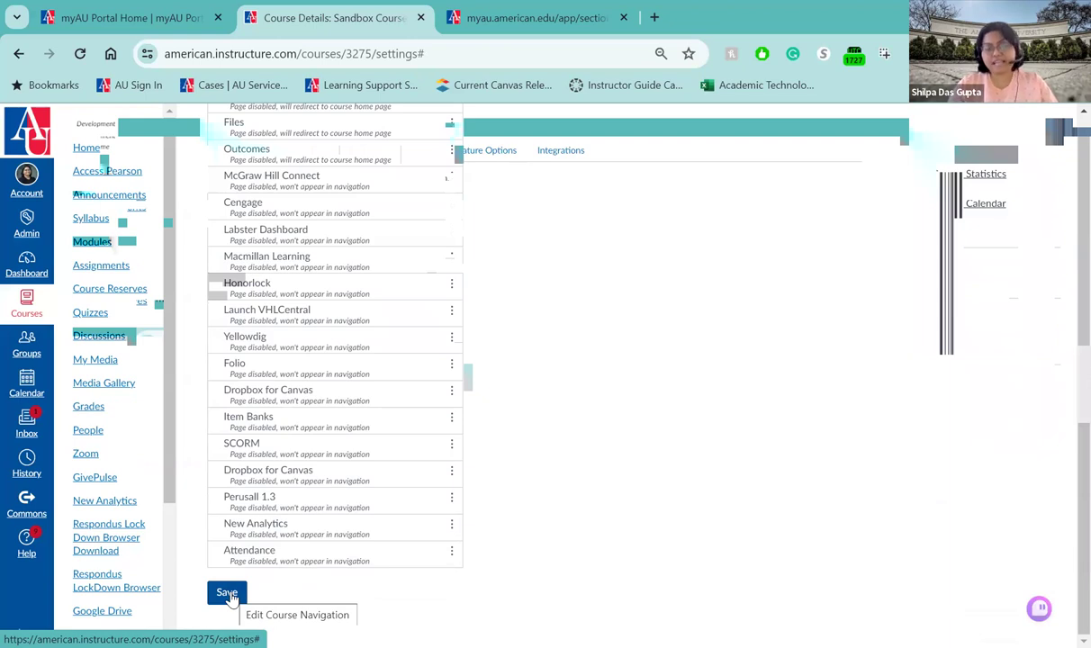
{"action": "left_click", "coordinate": [227, 593]}
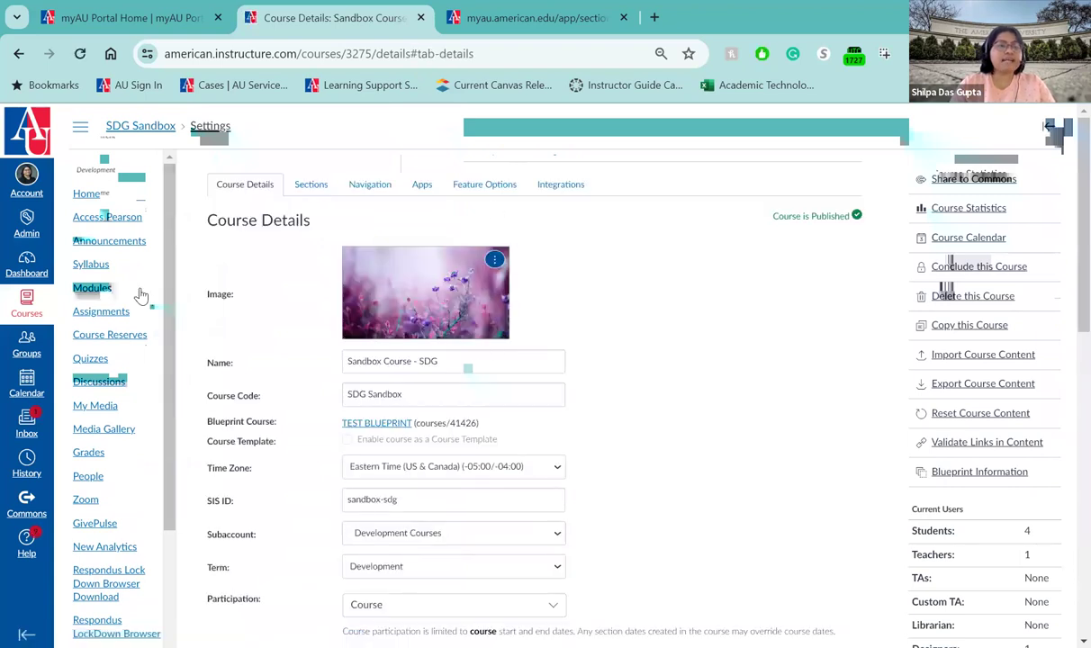
{"action": "scroll", "coordinate": [142, 294], "scroll_direction": "down", "scroll_amount": 3}
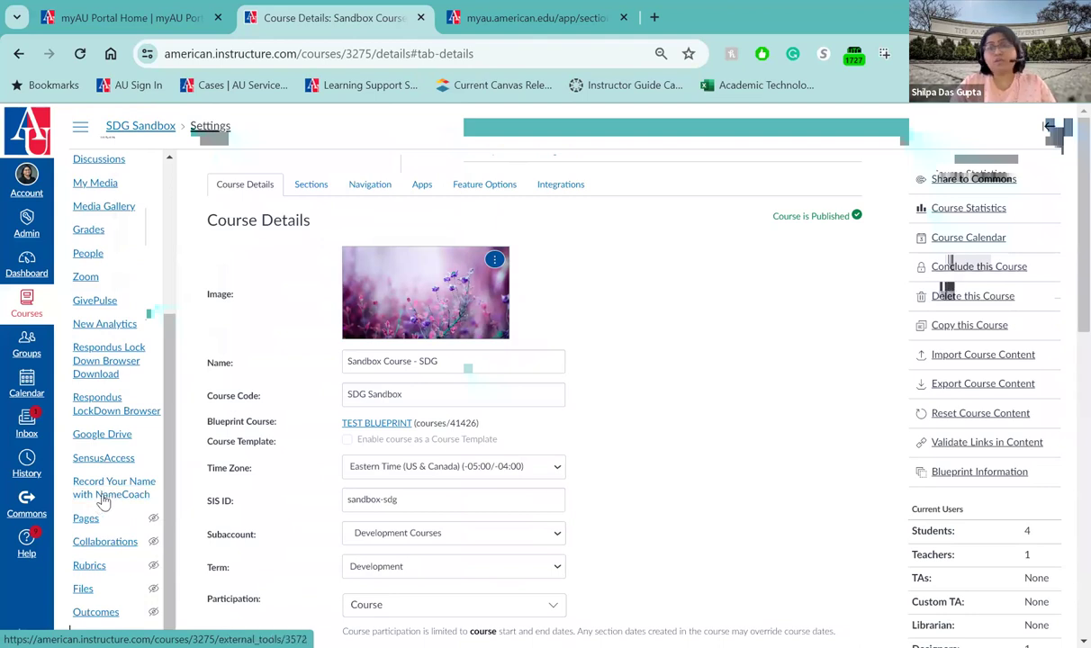
Move Respondus Lock Down Browser Download below Announcements and Record Your Name with NameCoach below Home in the course navigation, and save
{"action": "left_click", "coordinate": [367, 185]}
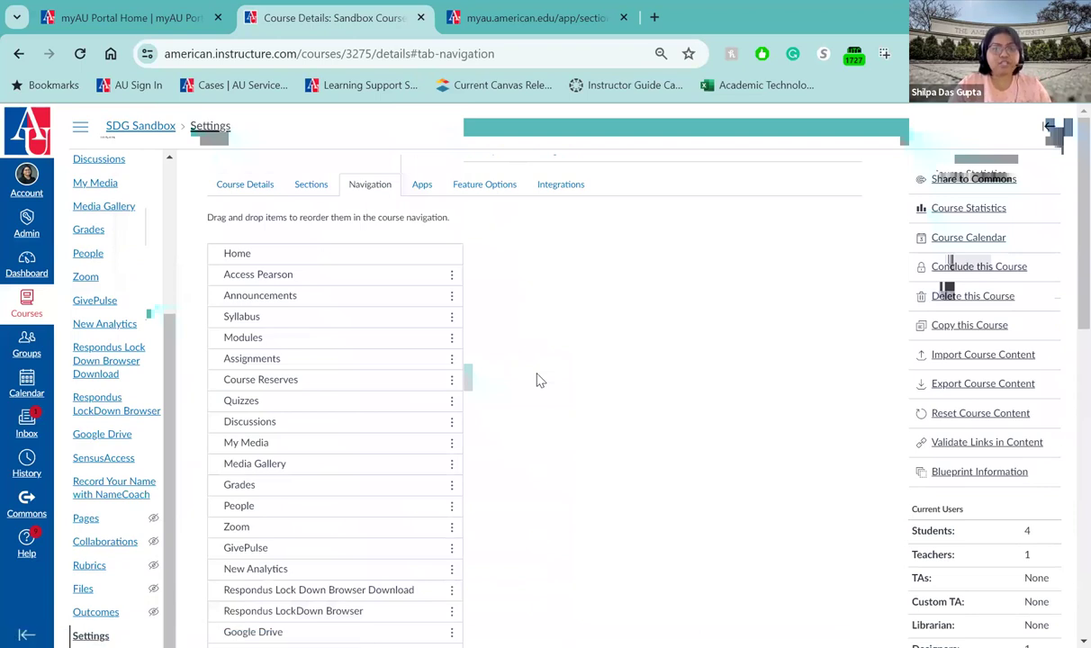
{"action": "scroll", "coordinate": [402, 309], "scroll_direction": "down", "scroll_amount": 2}
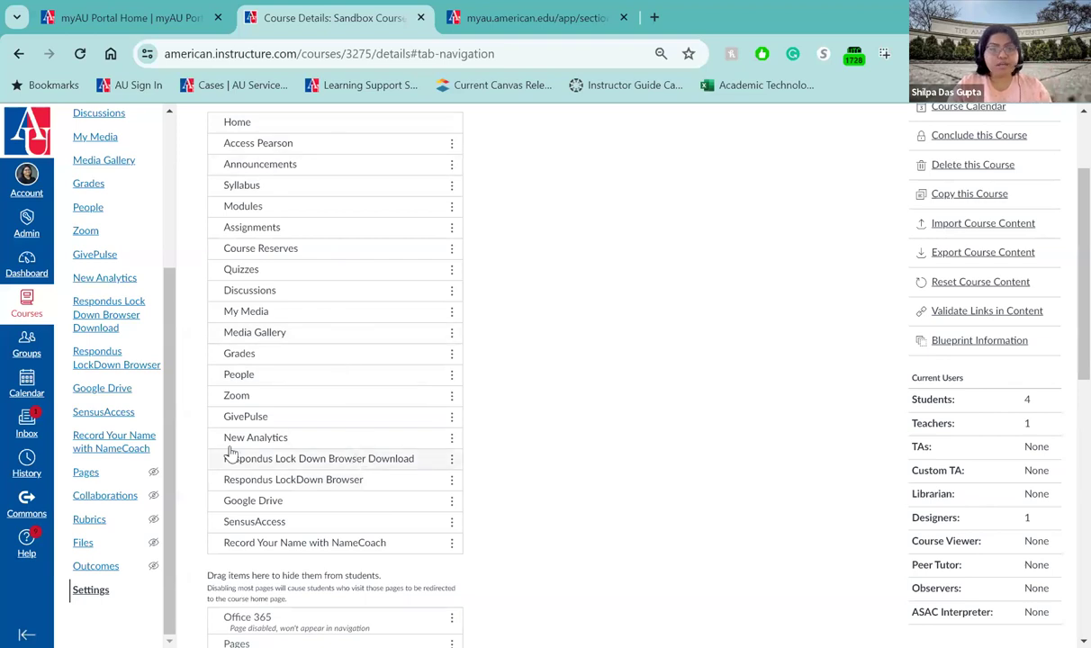
{"action": "left_click_drag", "start_coordinate": [398, 465], "coordinate": [385, 187]}
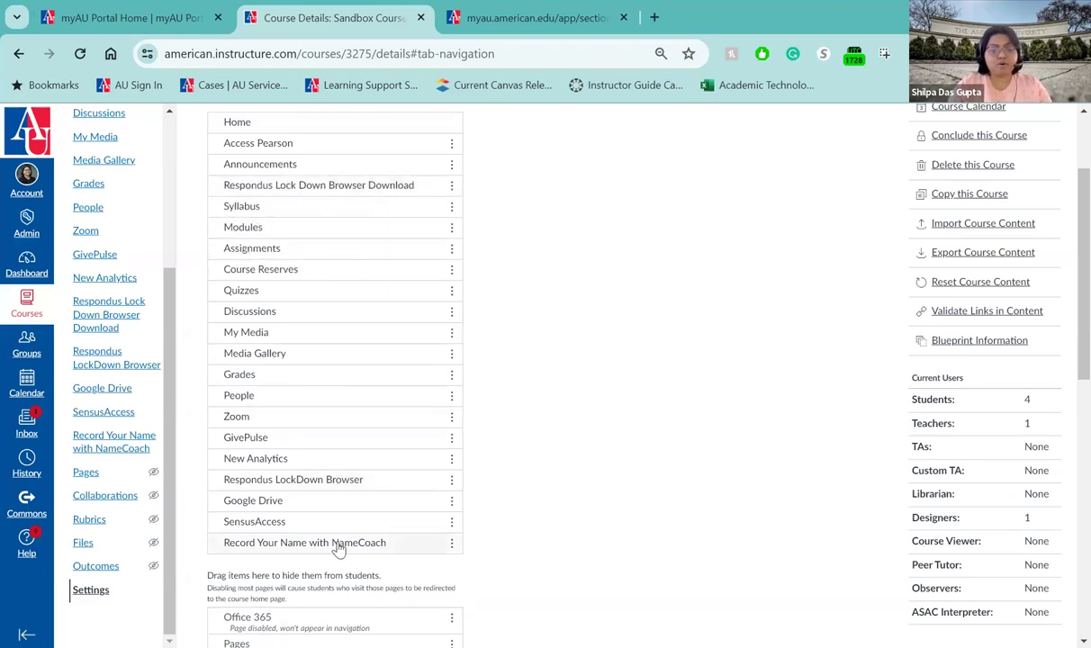
{"action": "left_click_drag", "start_coordinate": [338, 549], "coordinate": [356, 148]}
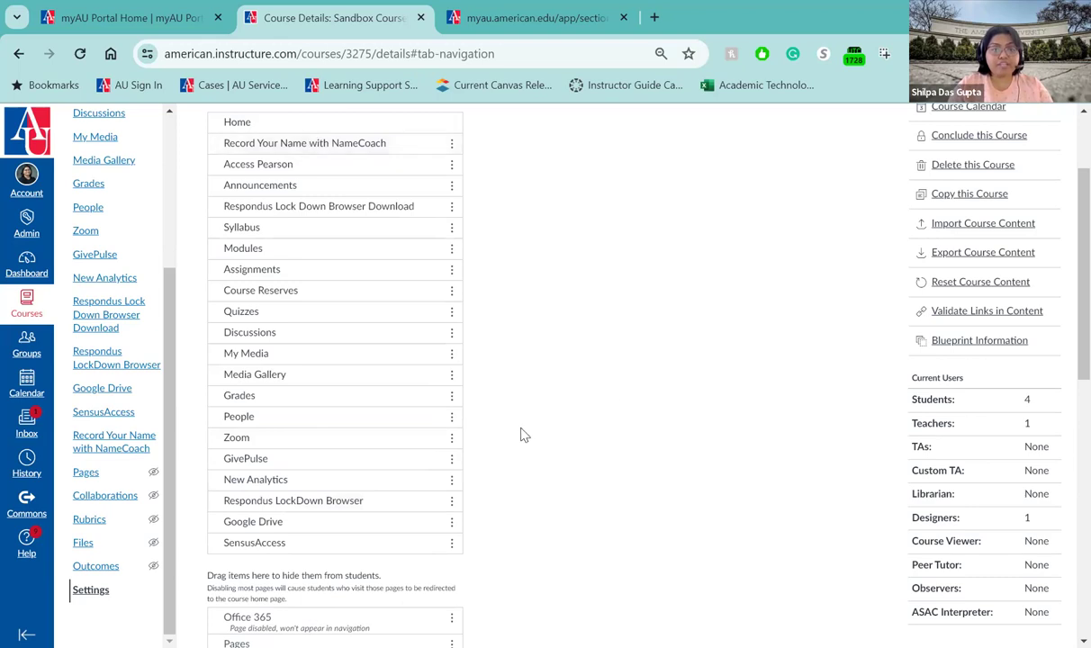
{"action": "scroll", "coordinate": [523, 435], "scroll_direction": "down", "scroll_amount": 3}
{"action": "scroll", "coordinate": [523, 435], "scroll_direction": "down", "scroll_amount": 4}
{"action": "left_click", "coordinate": [226, 596]}
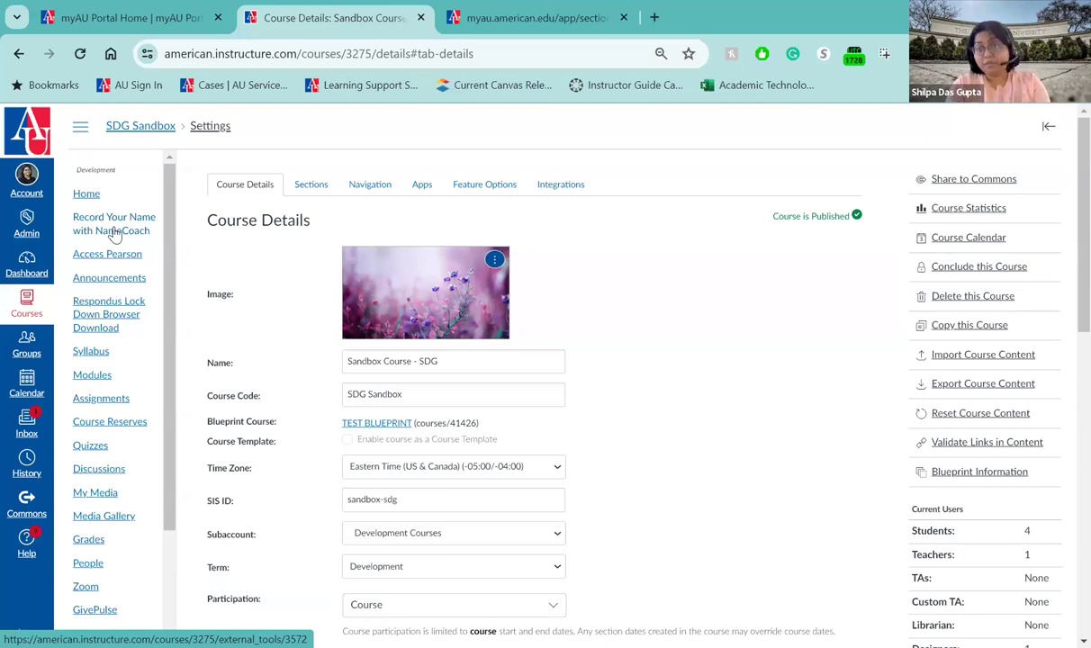
Open Record Your Name with NameCoach in the course and play the first recorded name pronunciation
{"action": "left_click", "coordinate": [114, 233]}
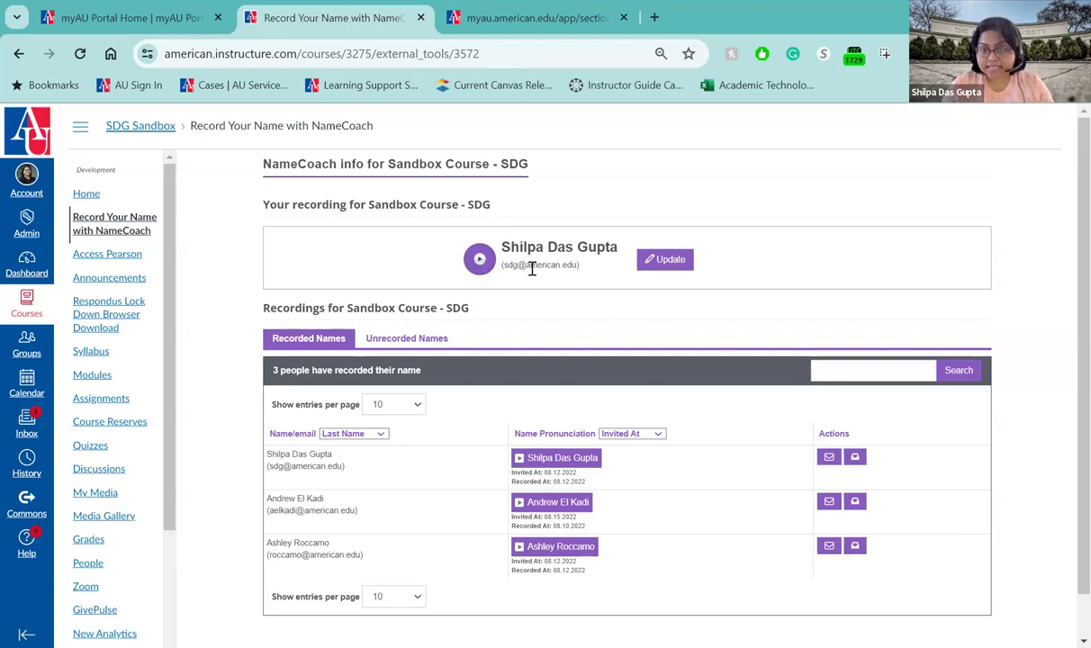
{"action": "scroll", "coordinate": [532, 268], "scroll_direction": "down", "scroll_amount": 1}
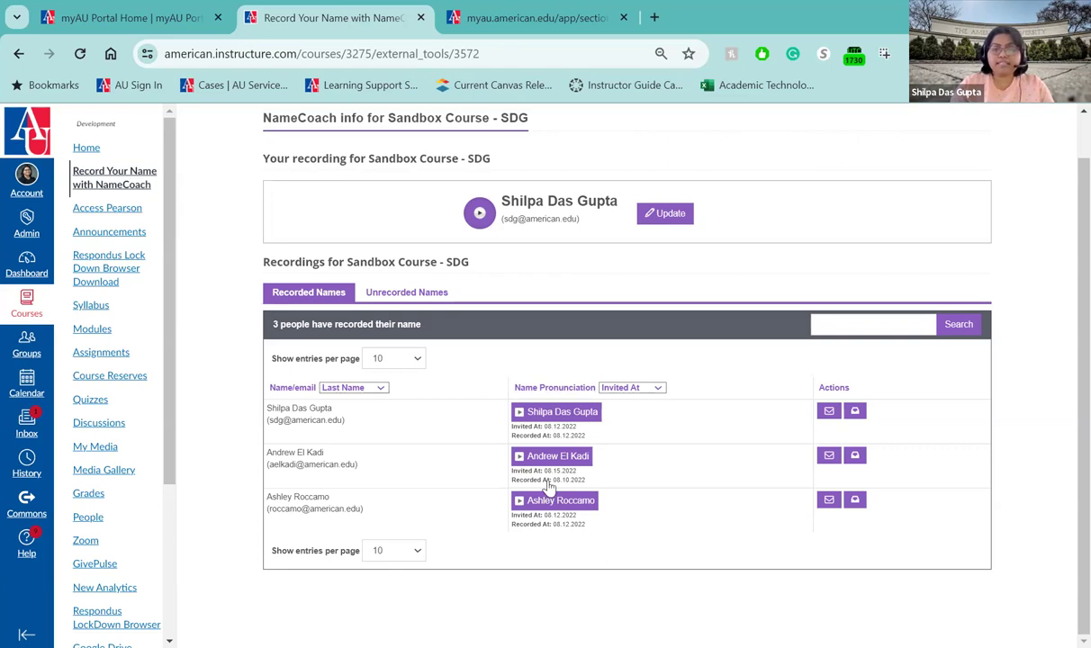
{"action": "left_click", "coordinate": [519, 416]}
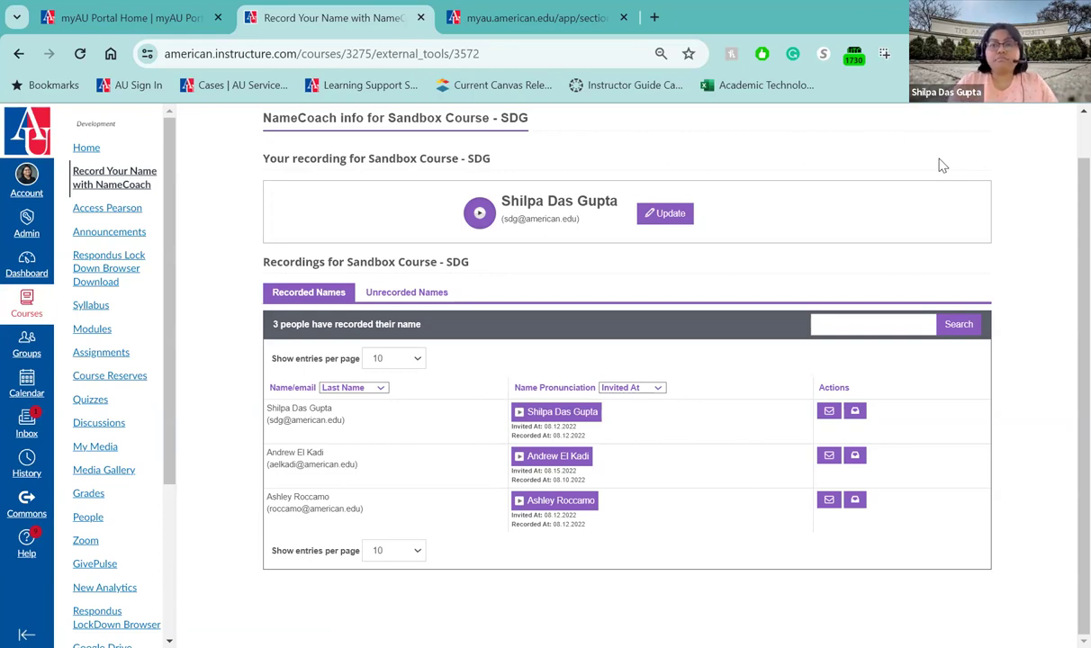
Preview the first listed person's re-record reminder email, try replacing "to ensure your name is announced or pronounced correctly!" with a period, and undo the edit
{"action": "left_click", "coordinate": [828, 413]}
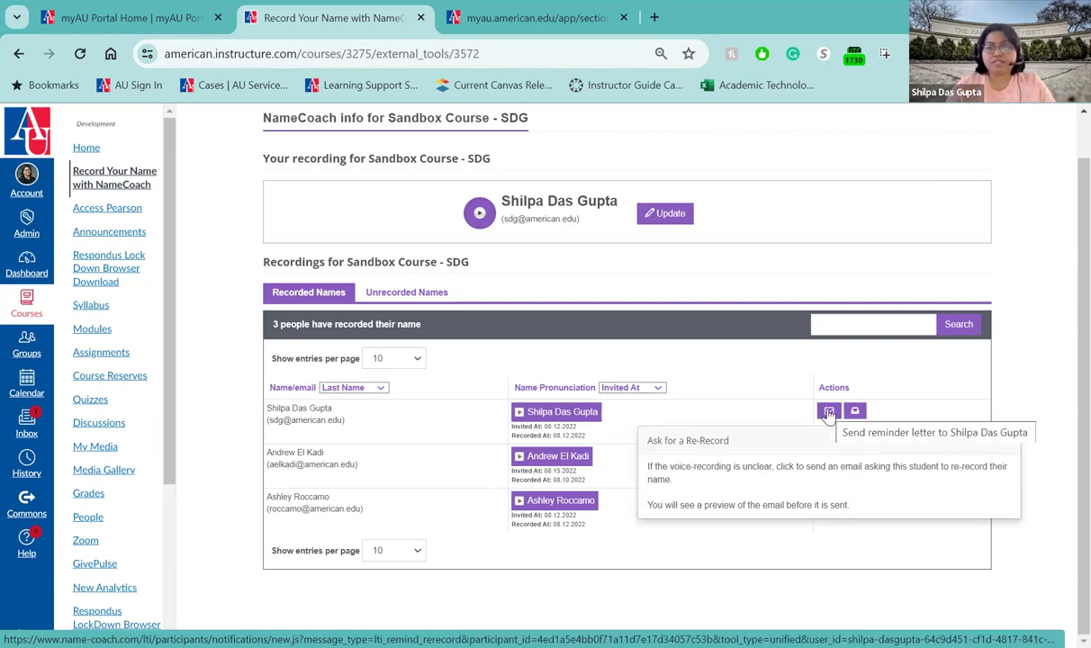
{"action": "left_click", "coordinate": [828, 413]}
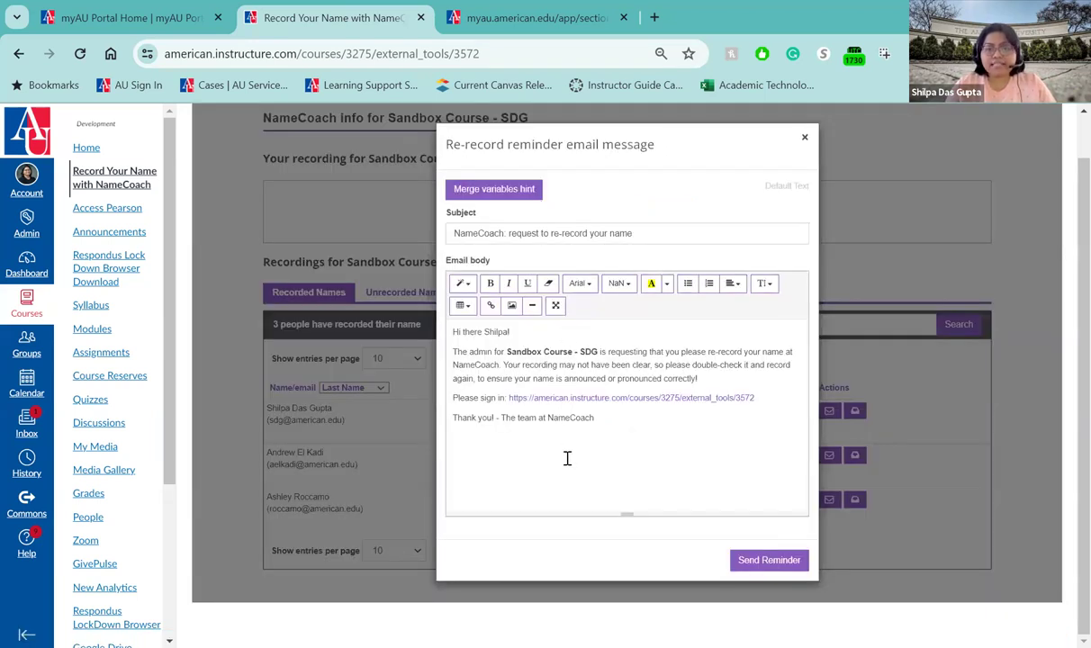
{"action": "left_click", "coordinate": [606, 381]}
{"action": "left_click_drag", "start_coordinate": [718, 378], "coordinate": [476, 378]}
{"action": "type", "text": "."}
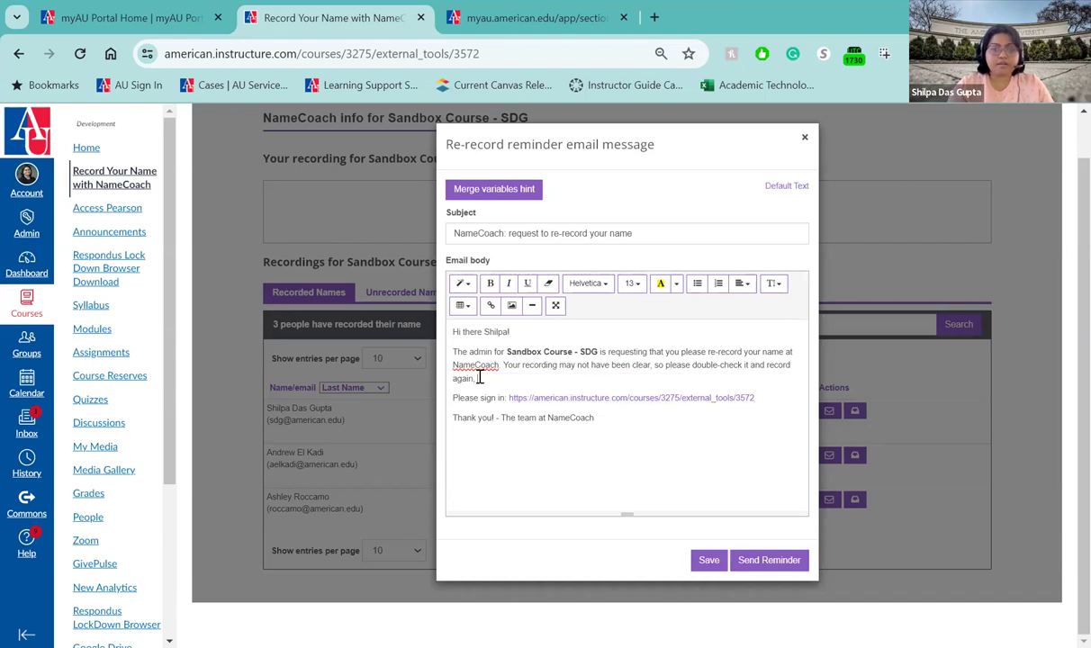
{"action": "key", "text": "ctrl+z"}
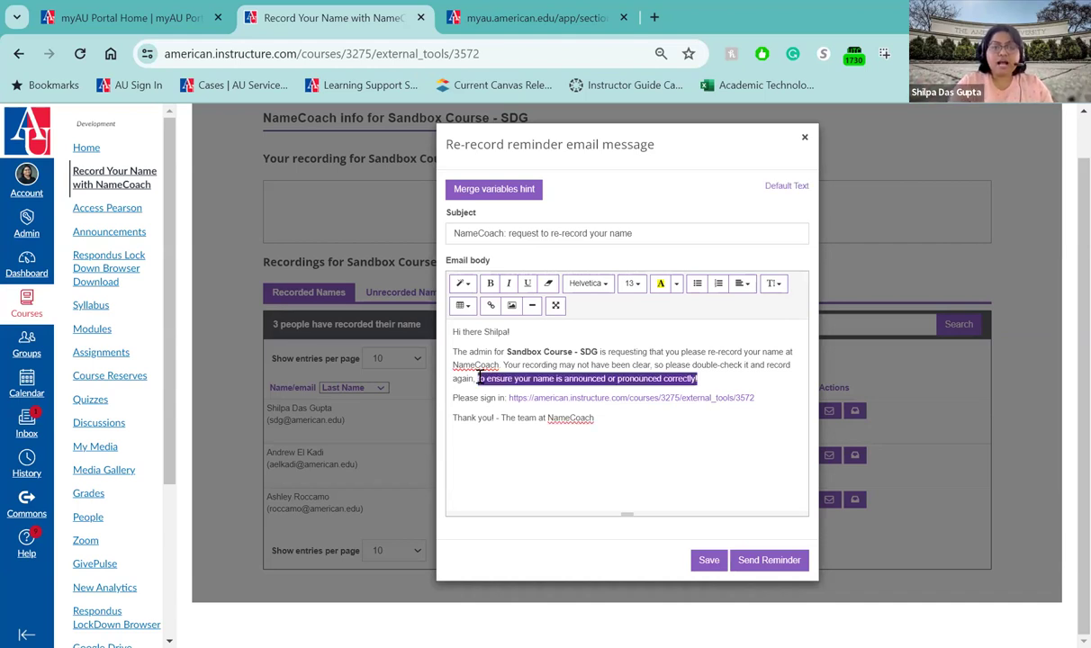
Deselect the text in the re-record reminder email and close the message without saving or sending it
{"action": "left_click", "coordinate": [609, 425]}
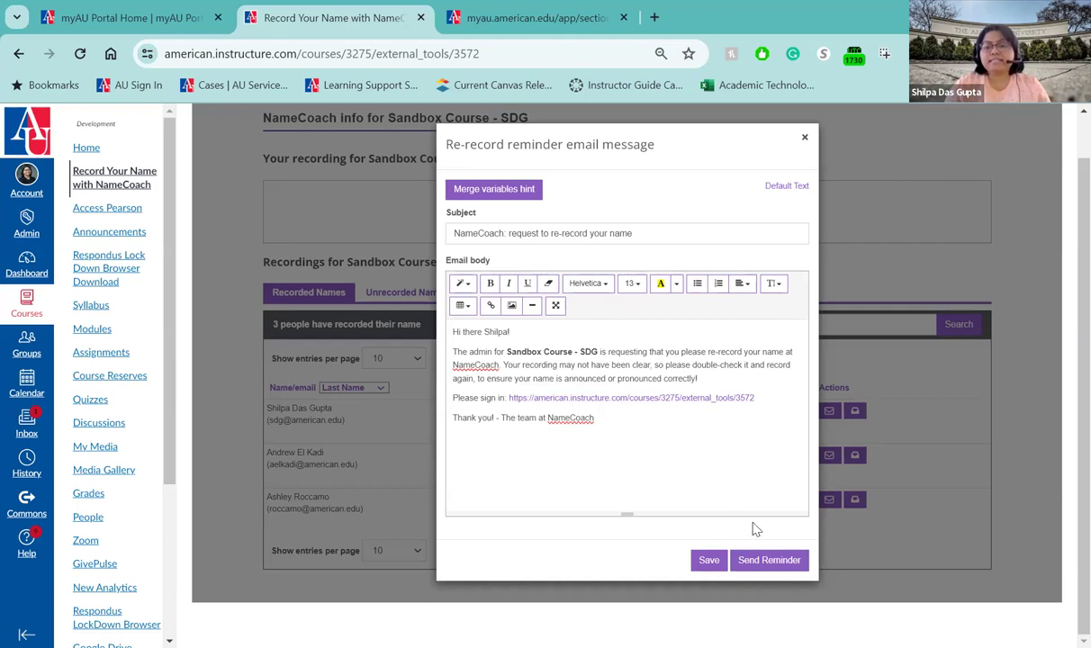
{"action": "left_click", "coordinate": [804, 141]}
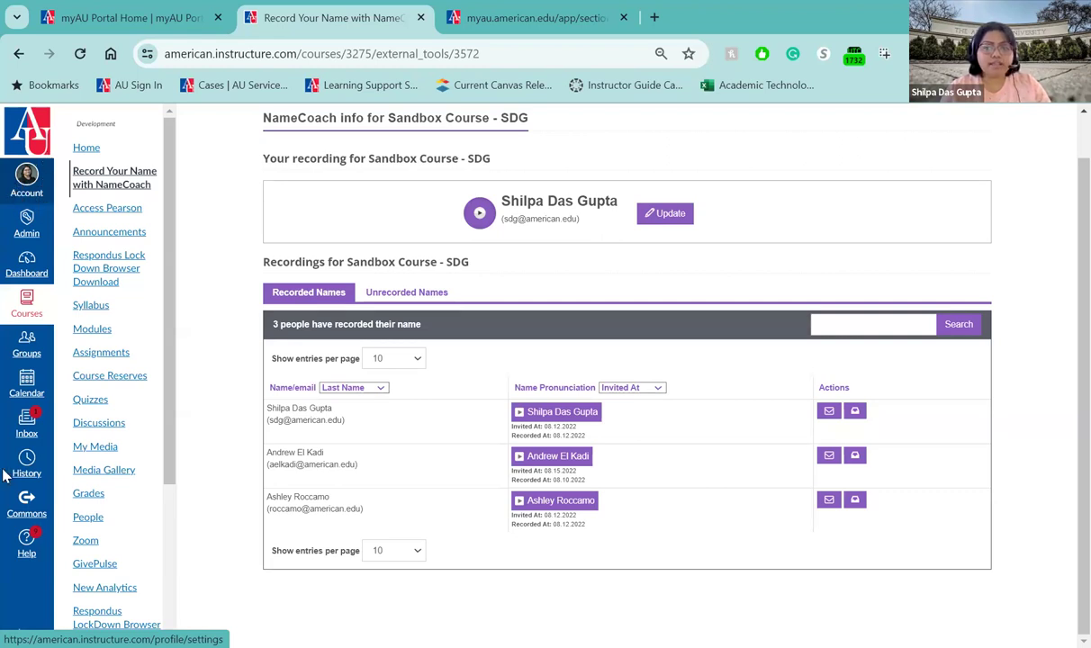
Open the account's Photo Roster in a new tab to view the Section Roster page, and close that tab
{"action": "left_click", "coordinate": [19, 185]}
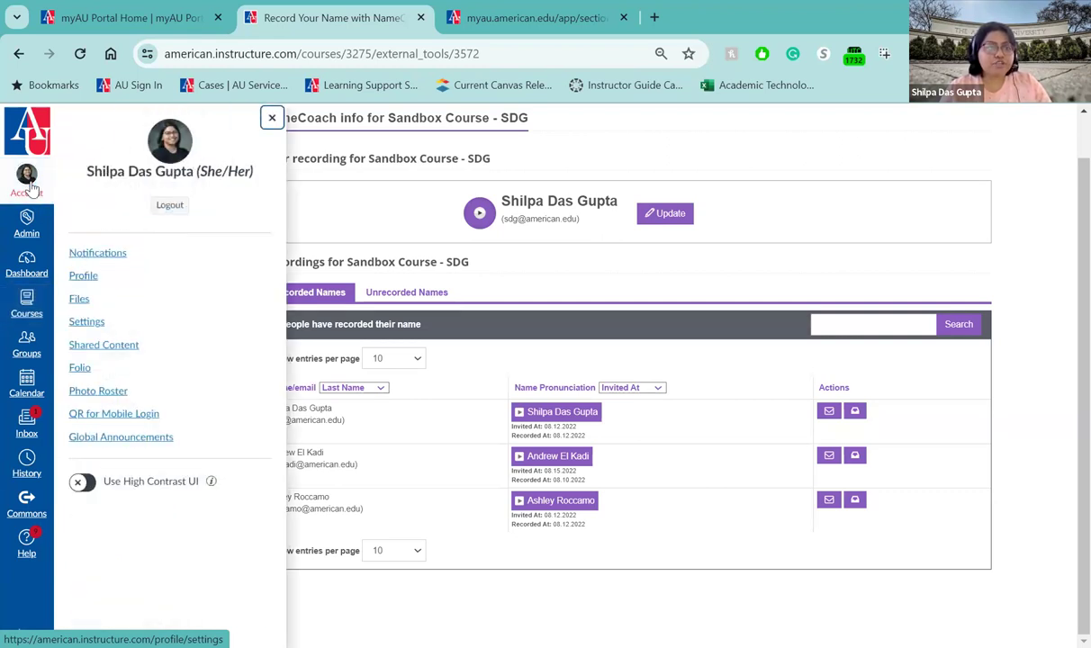
{"action": "left_click", "coordinate": [118, 395]}
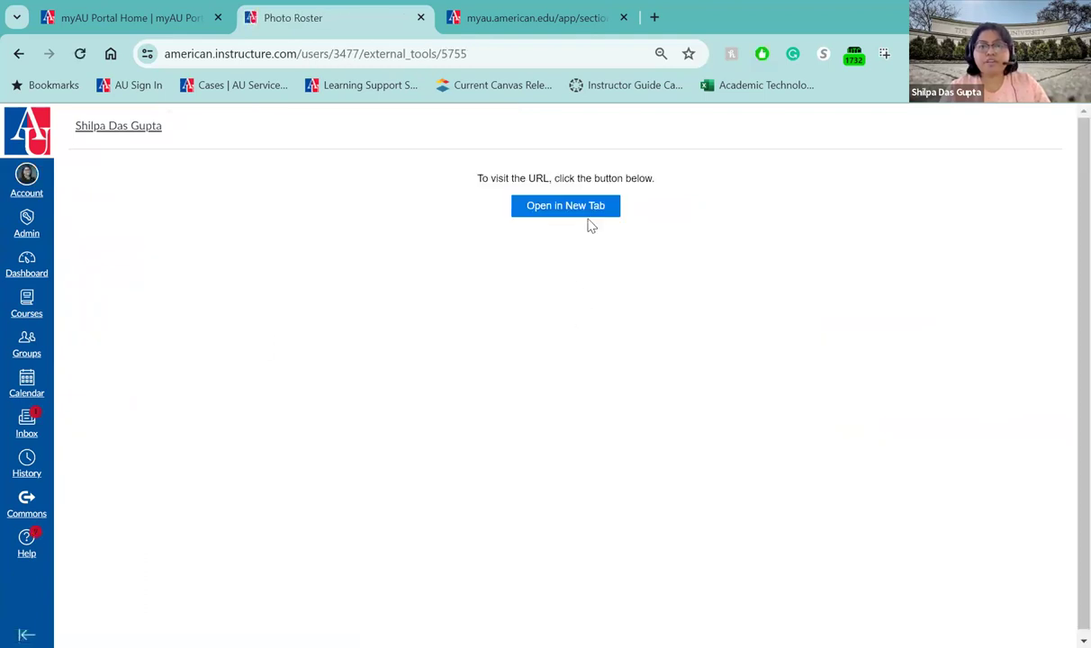
{"action": "left_click", "coordinate": [593, 209]}
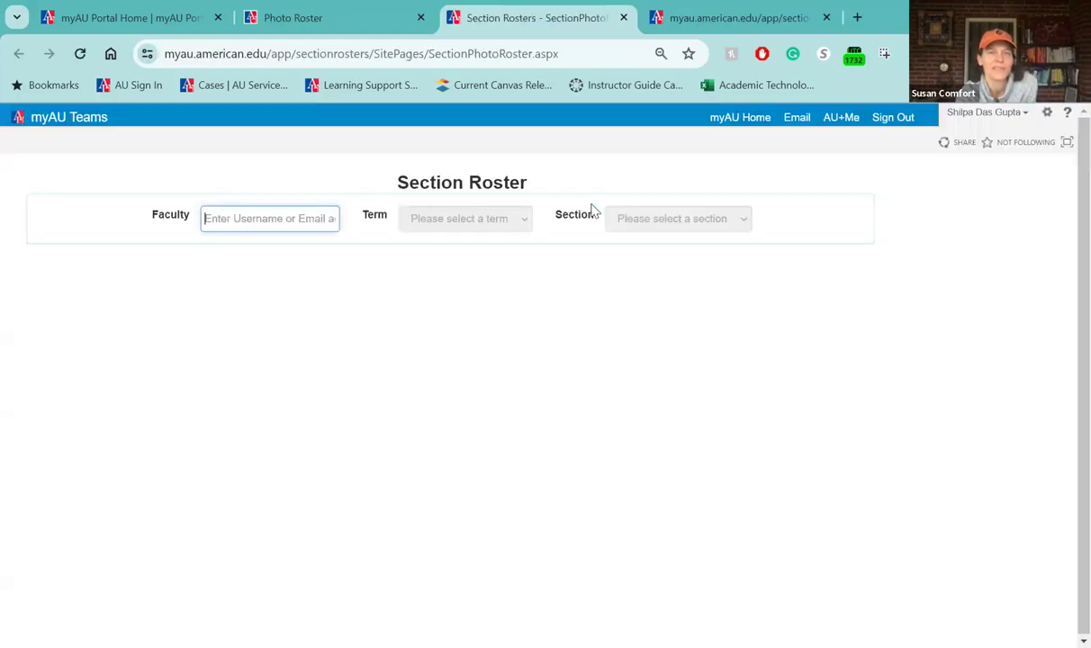
{"action": "middle_click", "coordinate": [597, 19]}
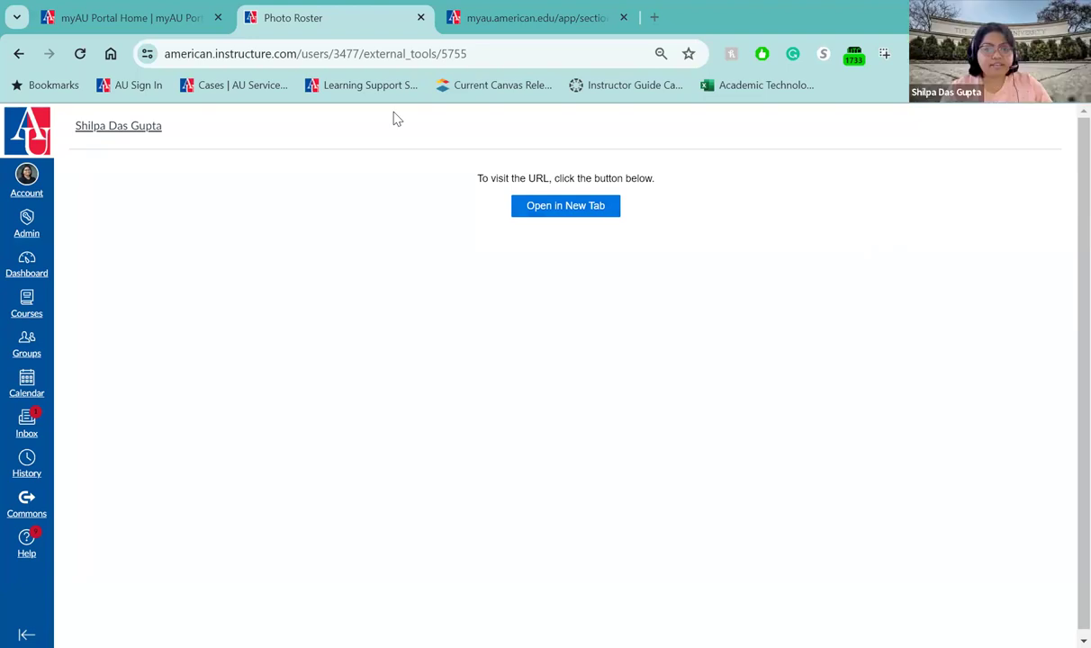
Return to Sandbox Course - SDG, open Record Your Name with NameCoach, and review the unrecorded names and recorded names lists
{"action": "left_click", "coordinate": [37, 274]}
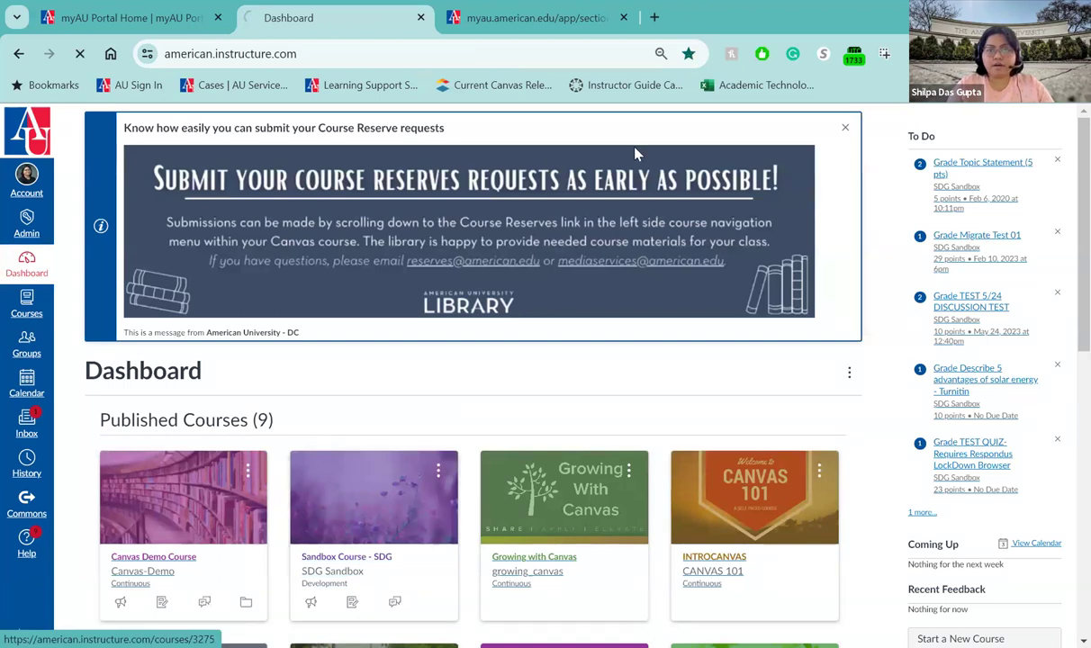
{"action": "left_click", "coordinate": [356, 573]}
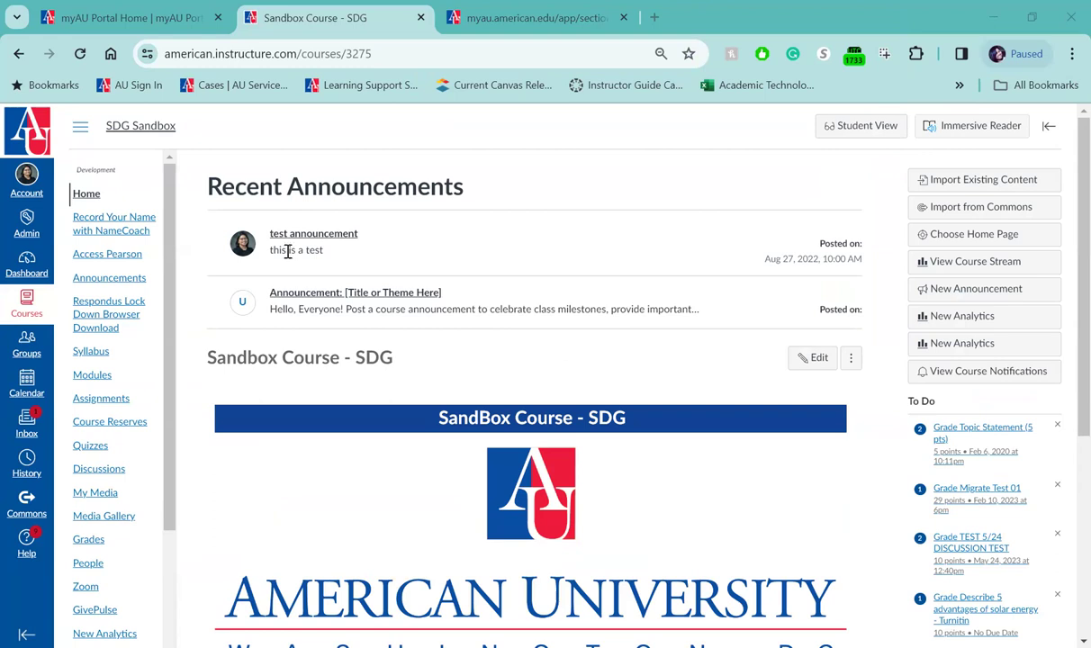
{"action": "left_click", "coordinate": [114, 232]}
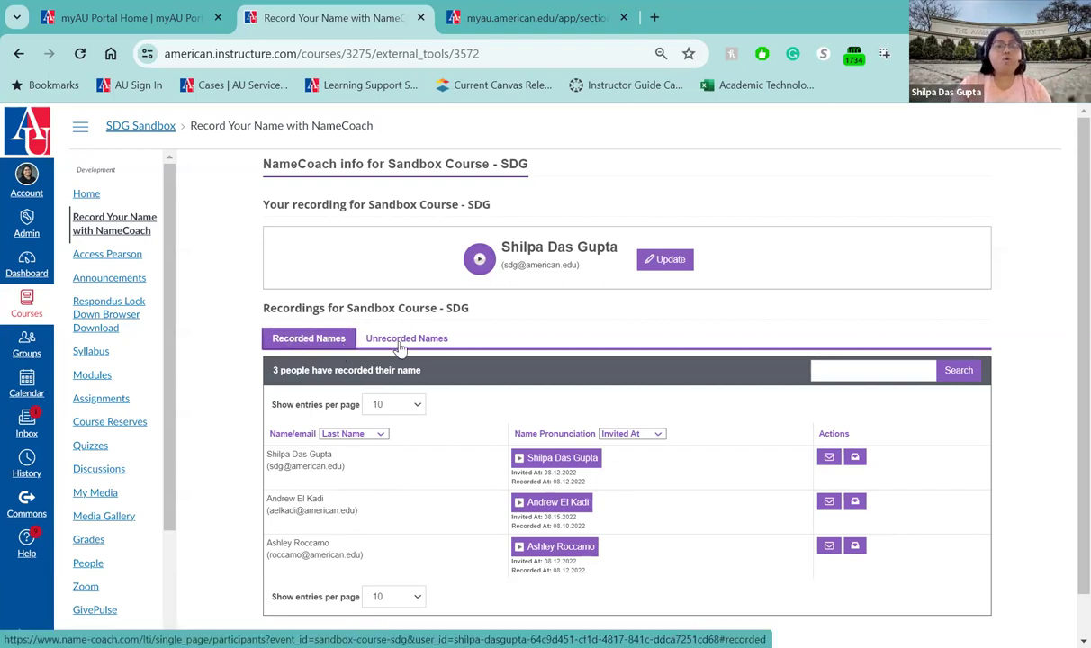
{"action": "left_click", "coordinate": [437, 346]}
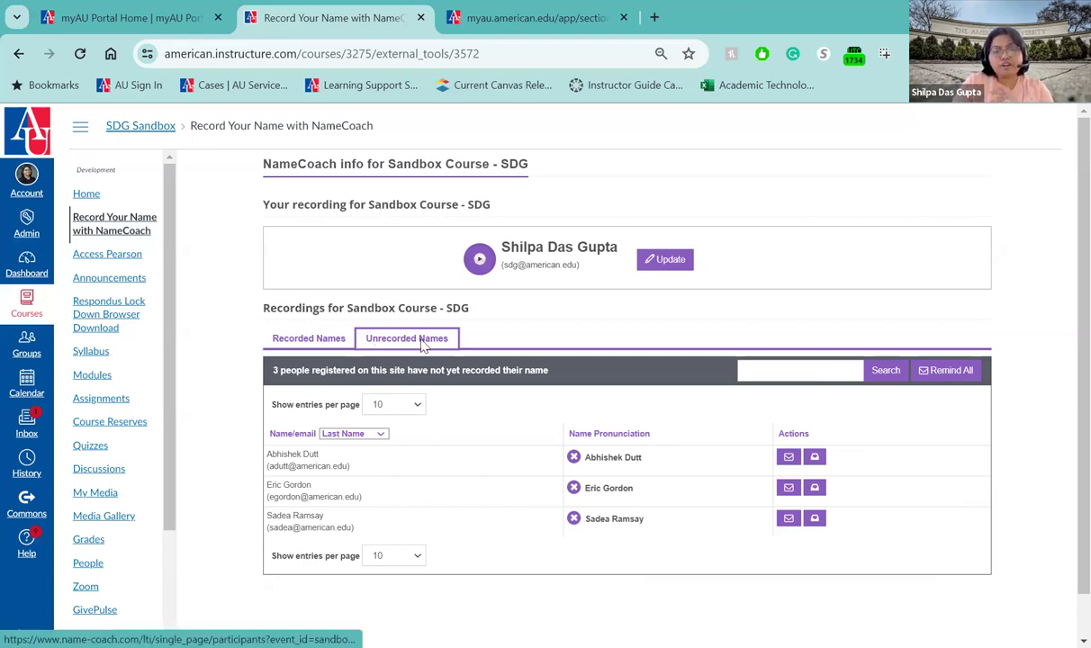
{"action": "left_click", "coordinate": [308, 339]}
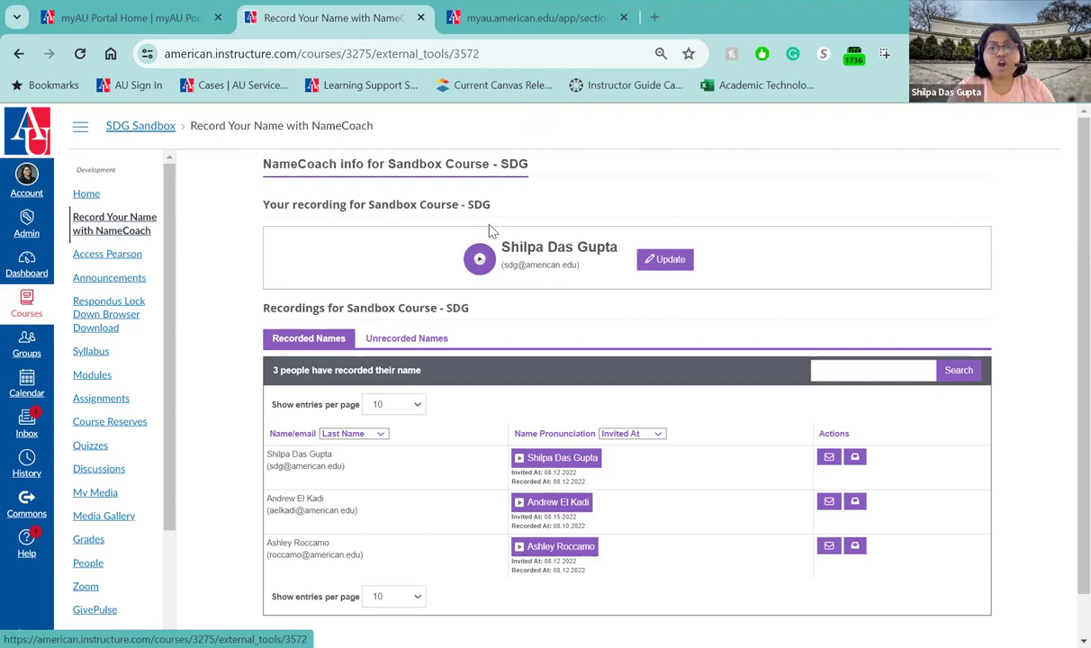
Review the Phone, Uploader and Web Recorder options for updating your own name recording, and close the form without submitting
{"action": "left_click", "coordinate": [653, 261]}
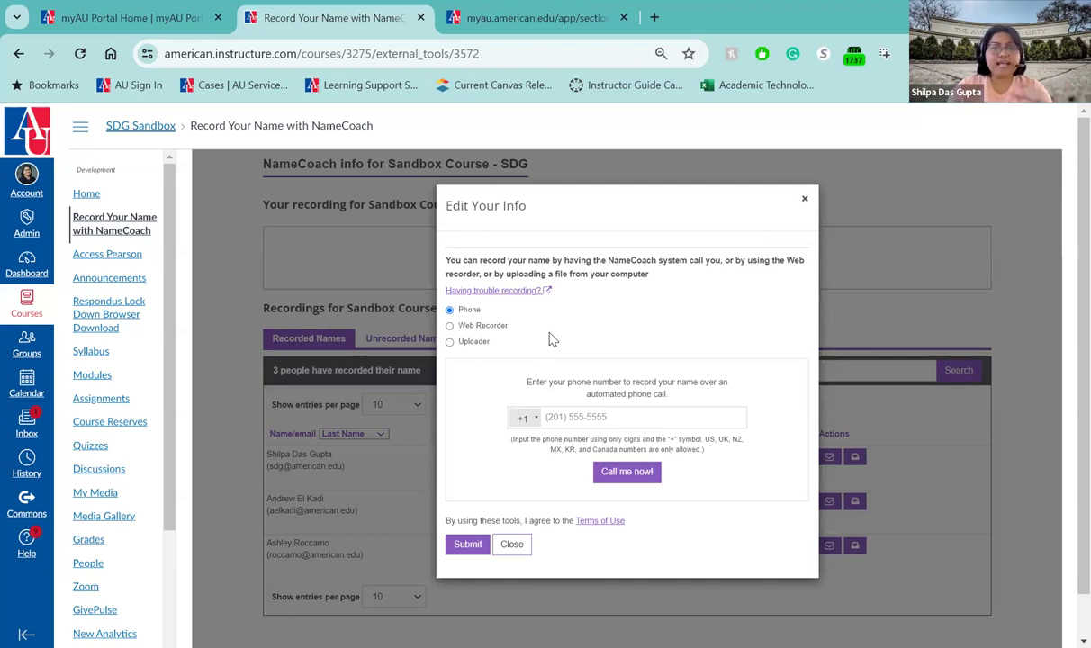
{"action": "left_click", "coordinate": [449, 342]}
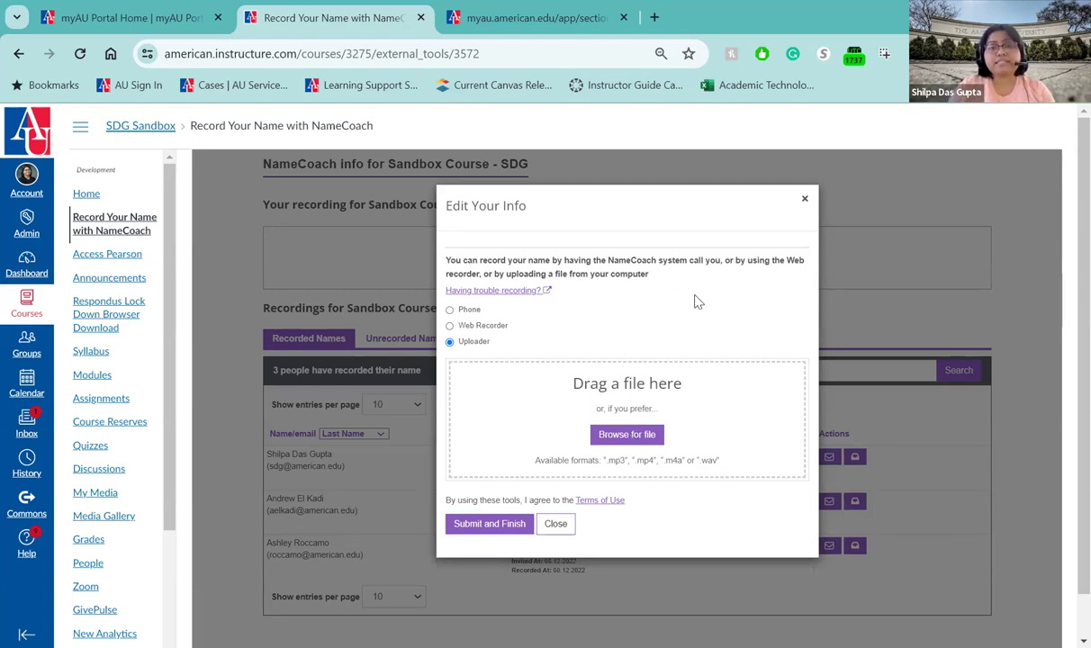
{"action": "left_click", "coordinate": [461, 326]}
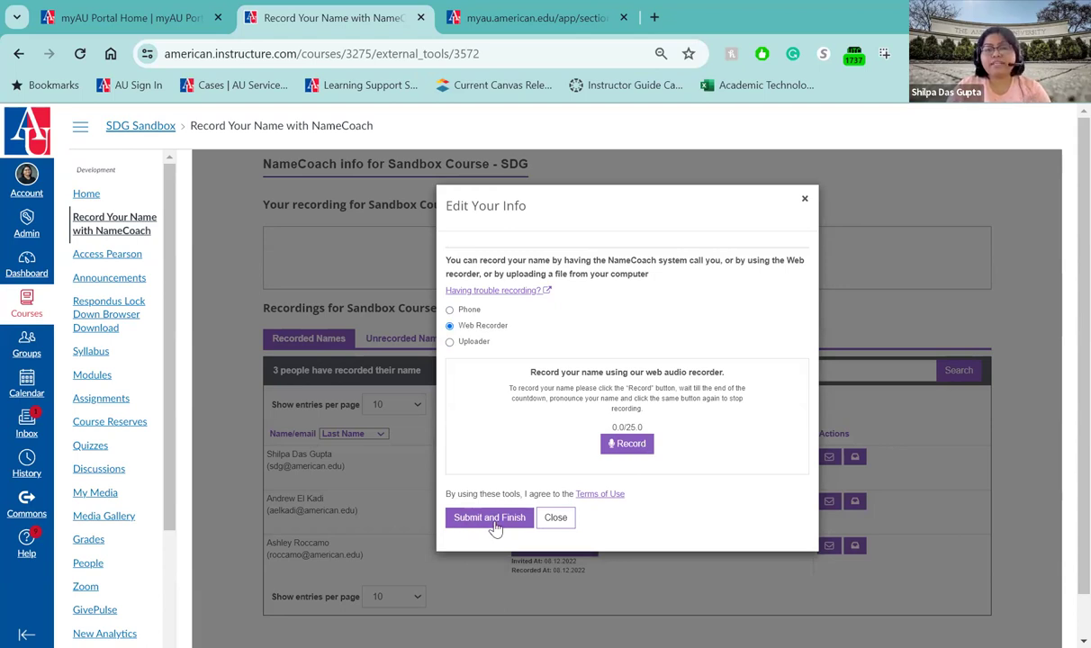
{"action": "left_click", "coordinate": [449, 341]}
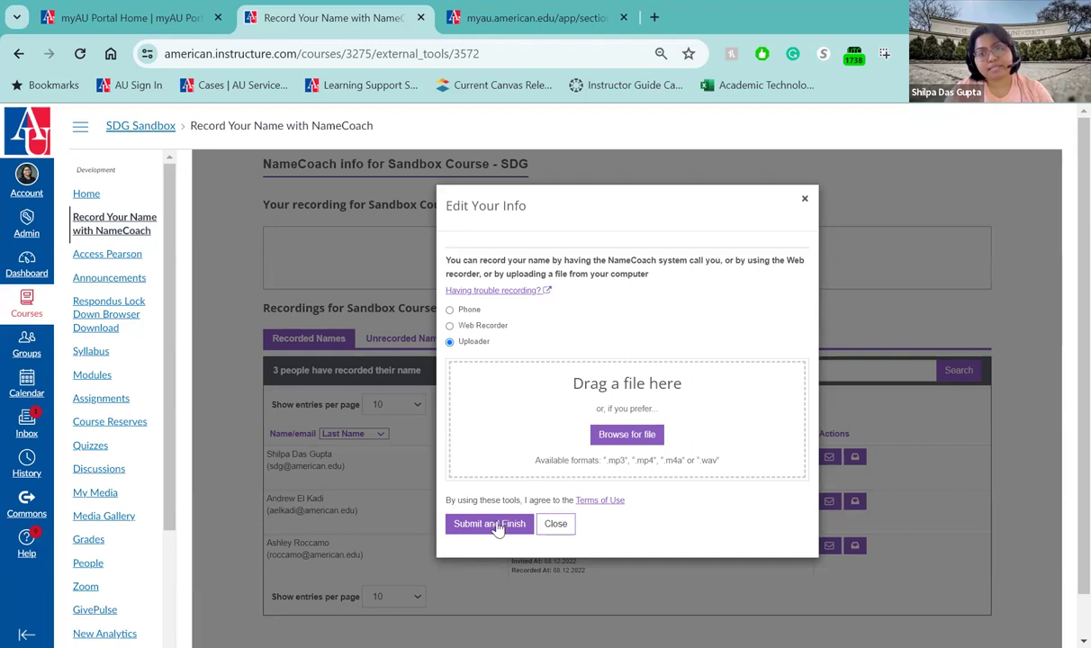
{"action": "left_click", "coordinate": [804, 198]}
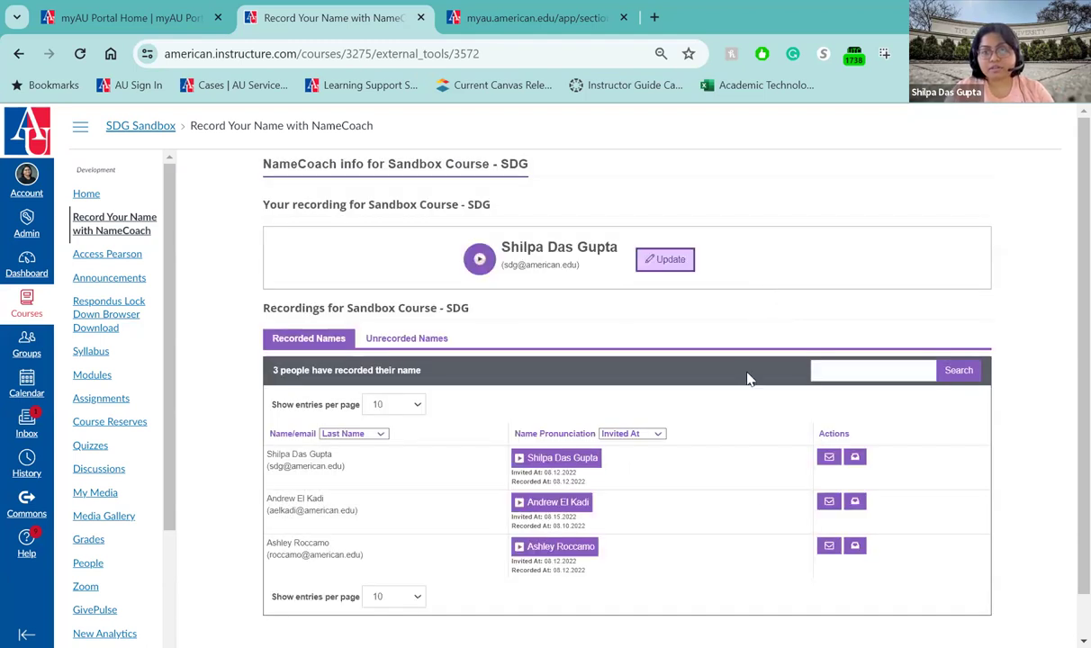
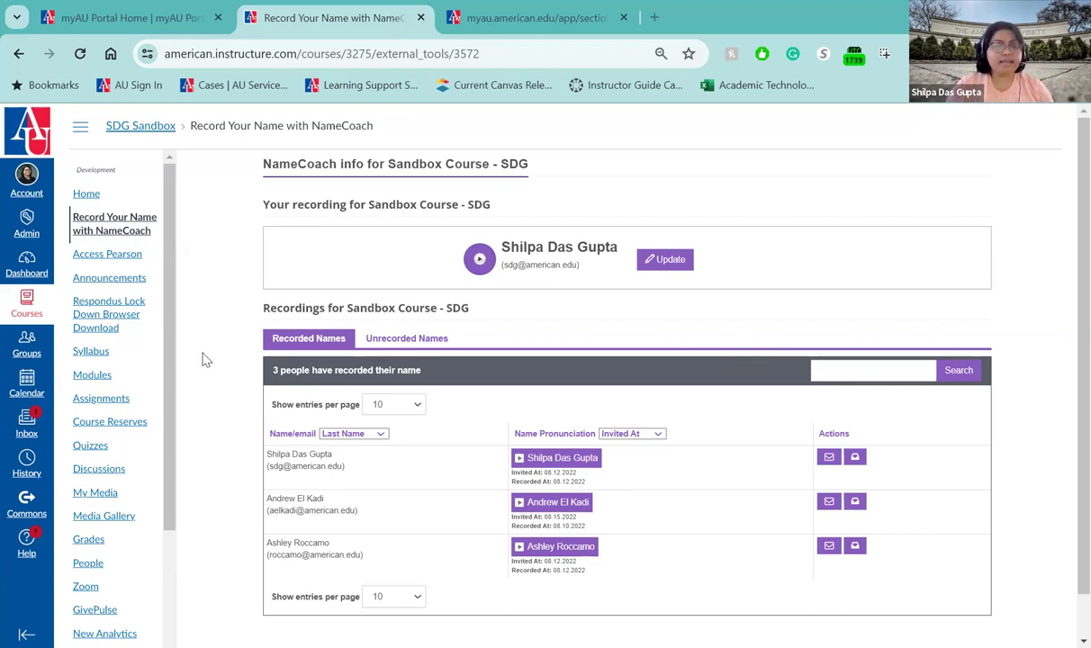
Start adding an External Tool item to TEST MODULE - 8/22 in the course modules, choosing LibApps - Springshare as the tool
{"action": "left_click", "coordinate": [89, 378]}
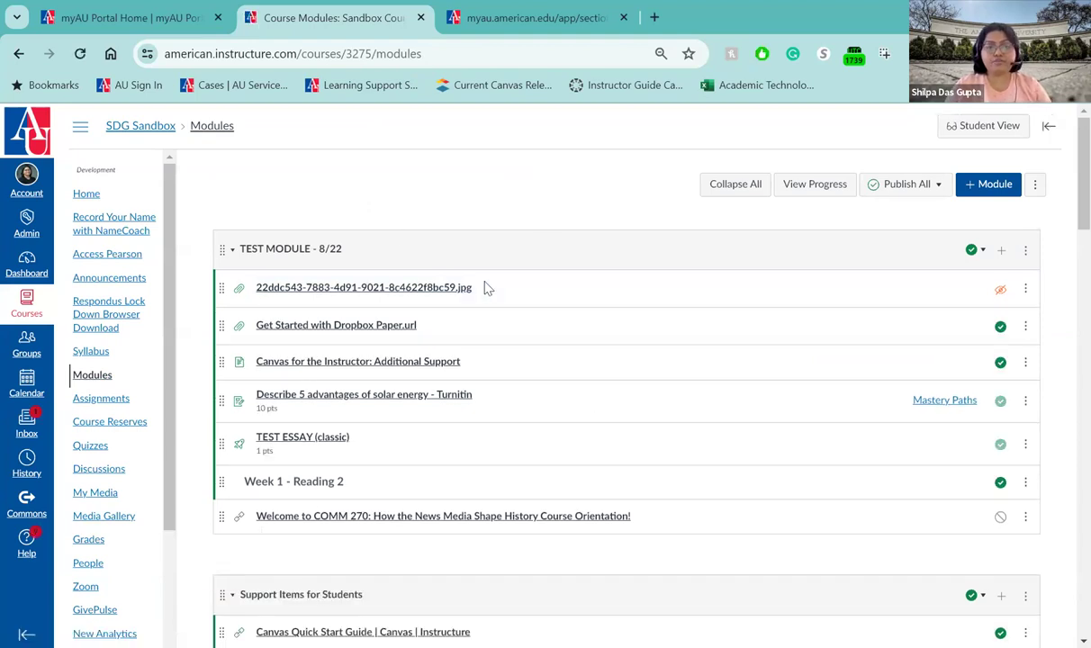
{"action": "left_click", "coordinate": [1002, 251]}
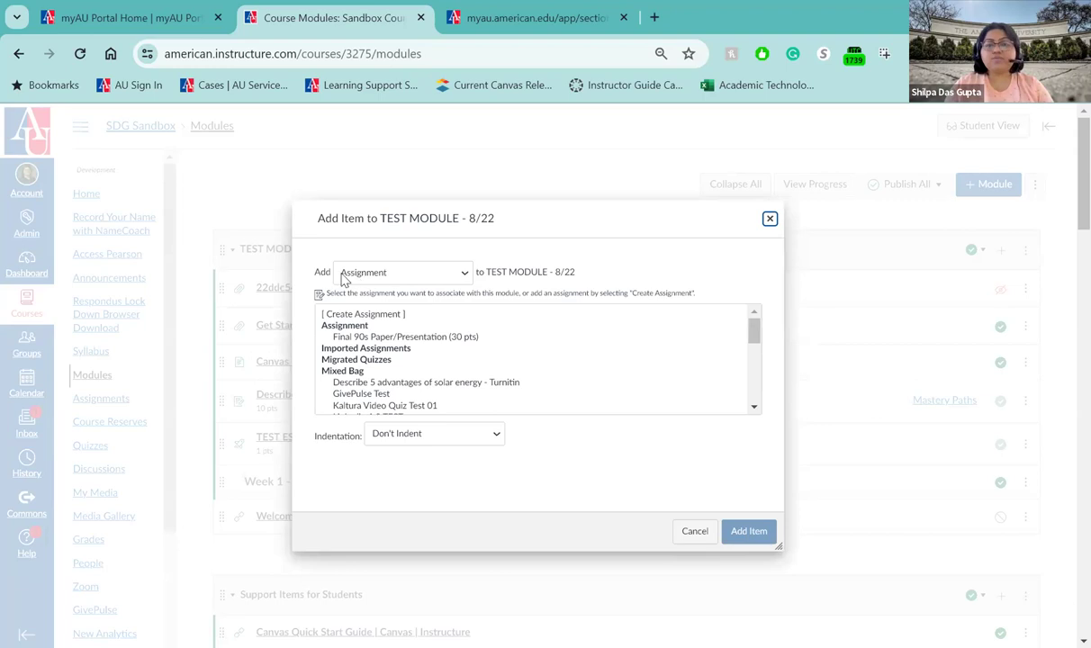
{"action": "left_click", "coordinate": [468, 279]}
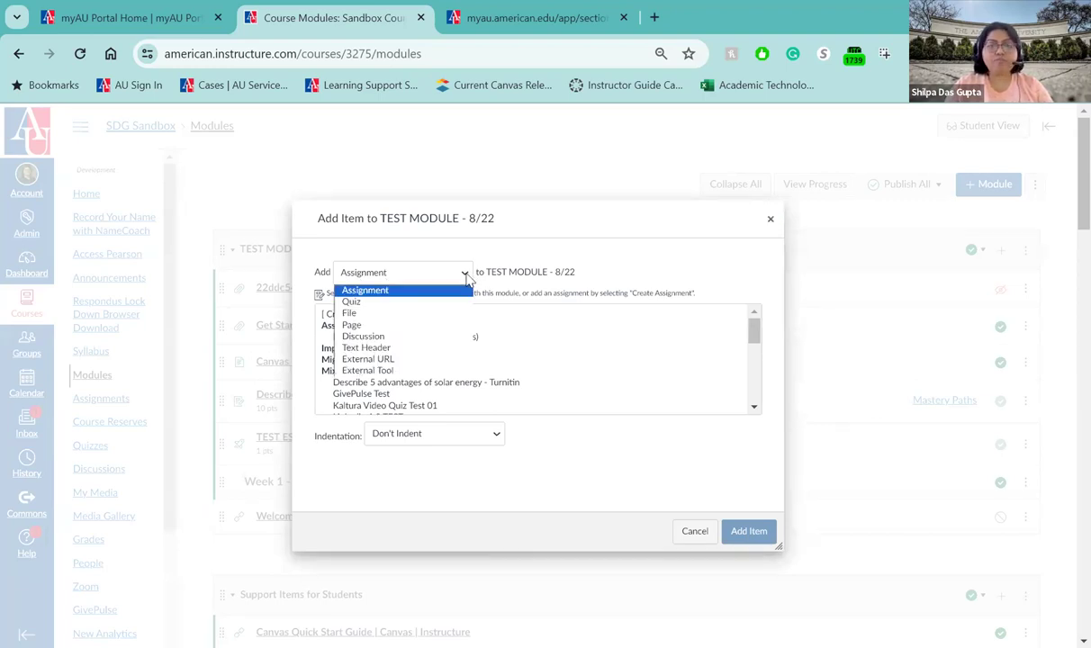
{"action": "left_click", "coordinate": [386, 371]}
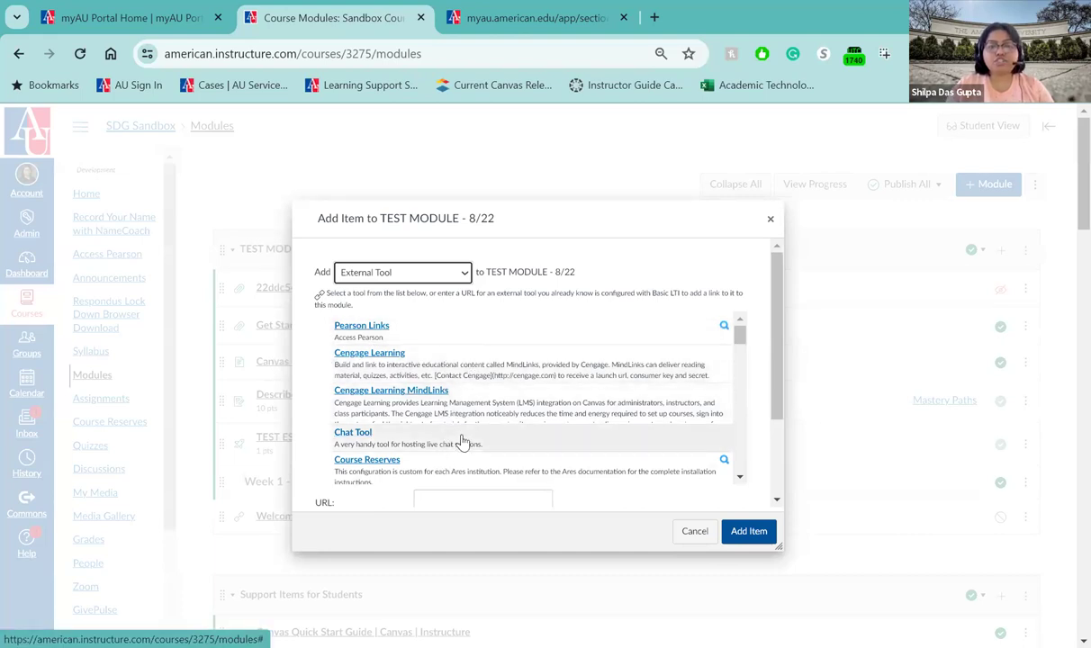
{"action": "scroll", "coordinate": [462, 441], "scroll_direction": "down", "scroll_amount": 1}
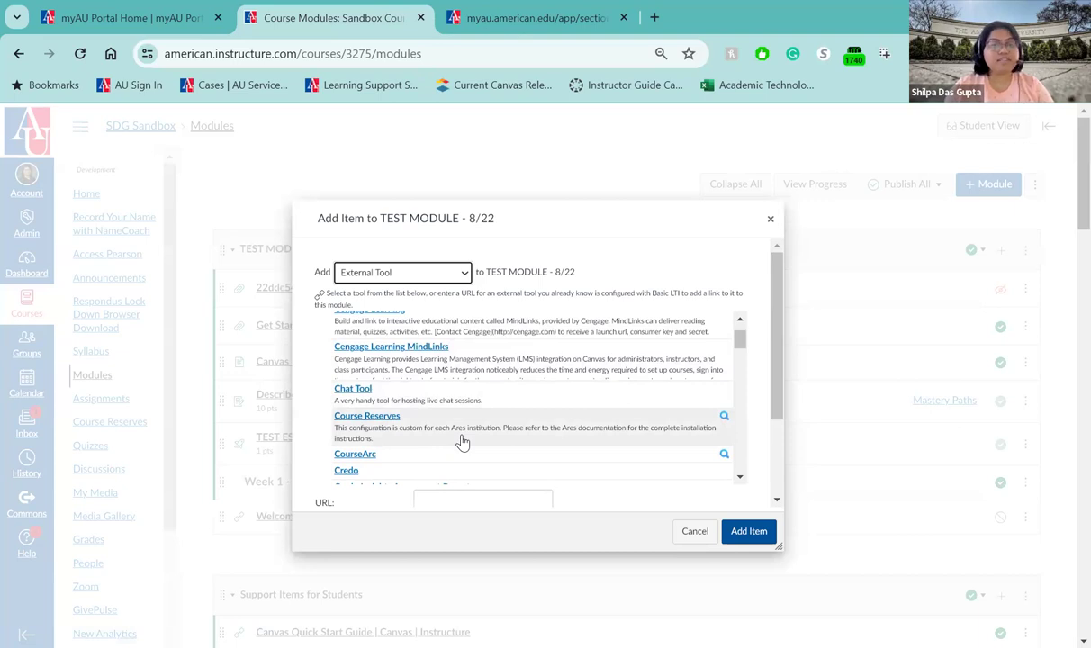
{"action": "scroll", "coordinate": [462, 441], "scroll_direction": "down", "scroll_amount": 1}
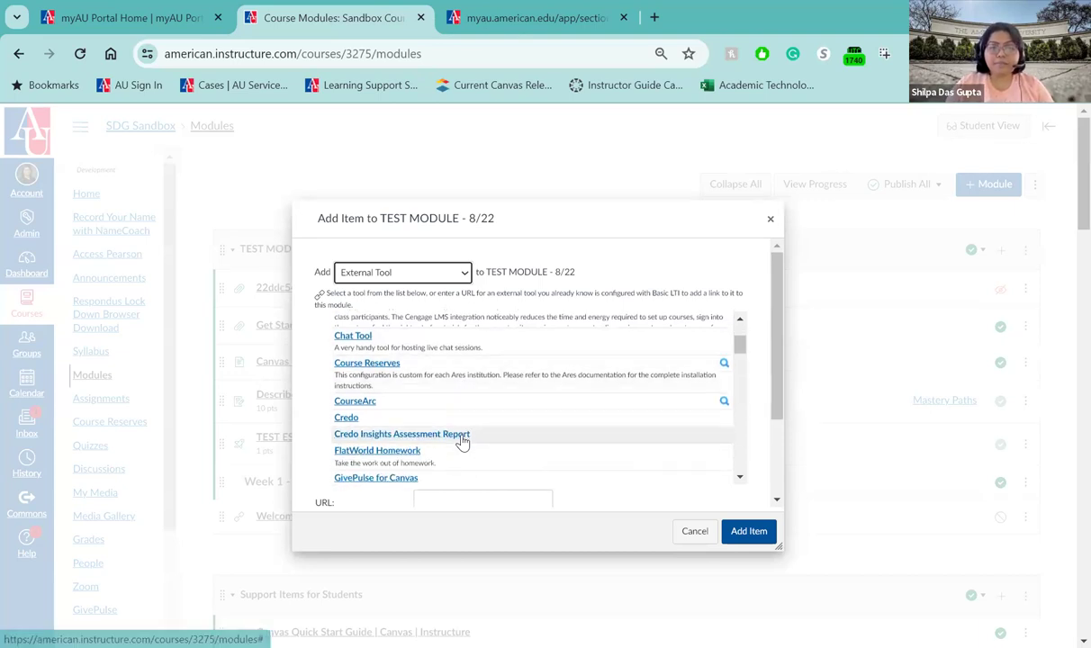
{"action": "scroll", "coordinate": [462, 441], "scroll_direction": "down", "scroll_amount": 2}
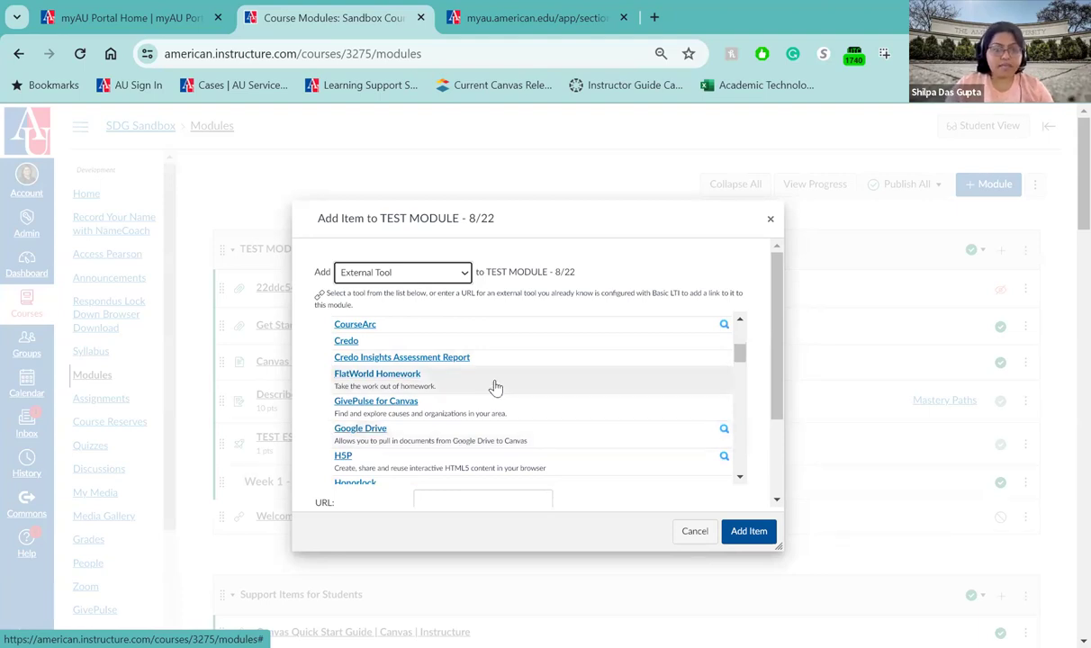
{"action": "scroll", "coordinate": [494, 385], "scroll_direction": "down", "scroll_amount": 5}
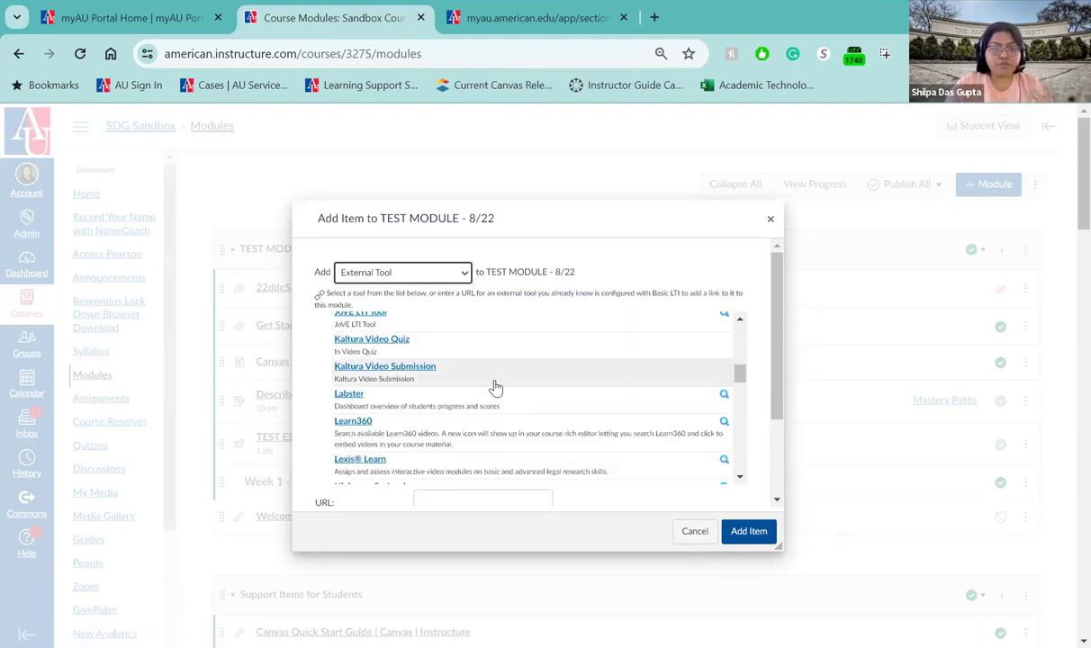
{"action": "scroll", "coordinate": [495, 385], "scroll_direction": "down", "scroll_amount": 2}
{"action": "scroll", "coordinate": [423, 387], "scroll_direction": "down", "scroll_amount": 1}
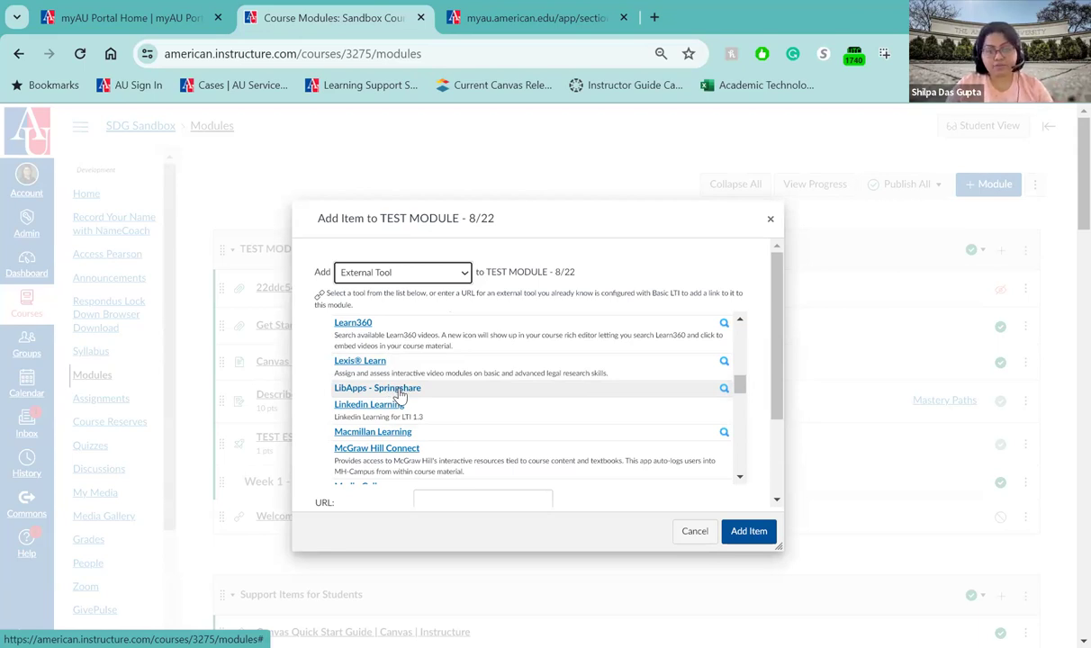
{"action": "left_click", "coordinate": [399, 390]}
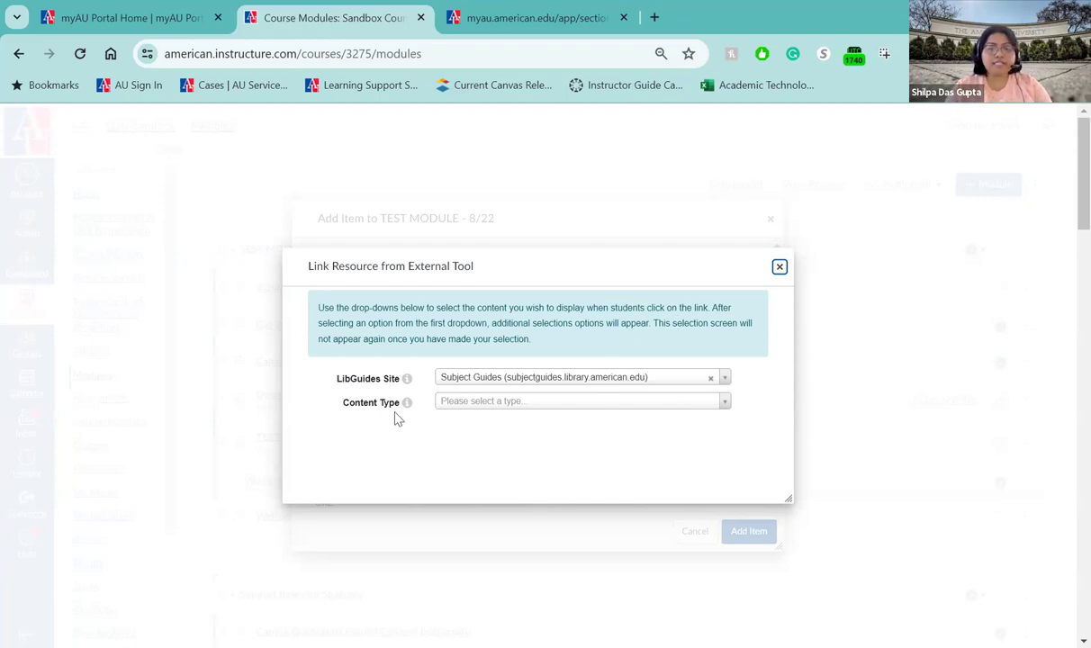
Set the library resource's content type to Single Page, its guide to African American Studies, and its guide page to American Civil War
{"action": "left_click", "coordinate": [725, 407]}
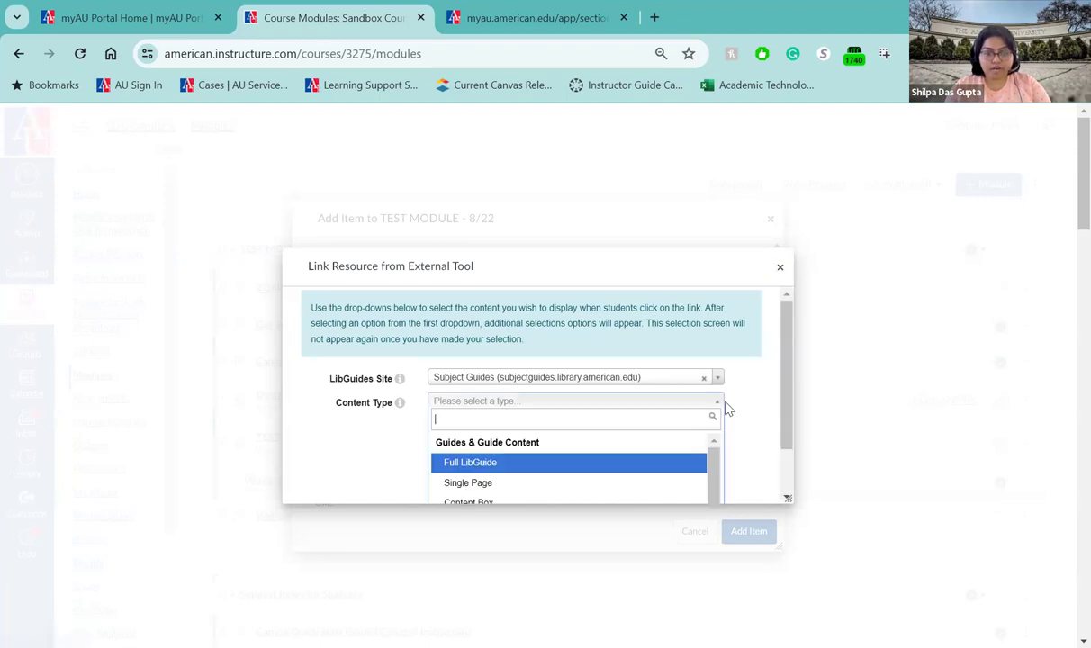
{"action": "scroll", "coordinate": [740, 445], "scroll_direction": "down", "scroll_amount": 1}
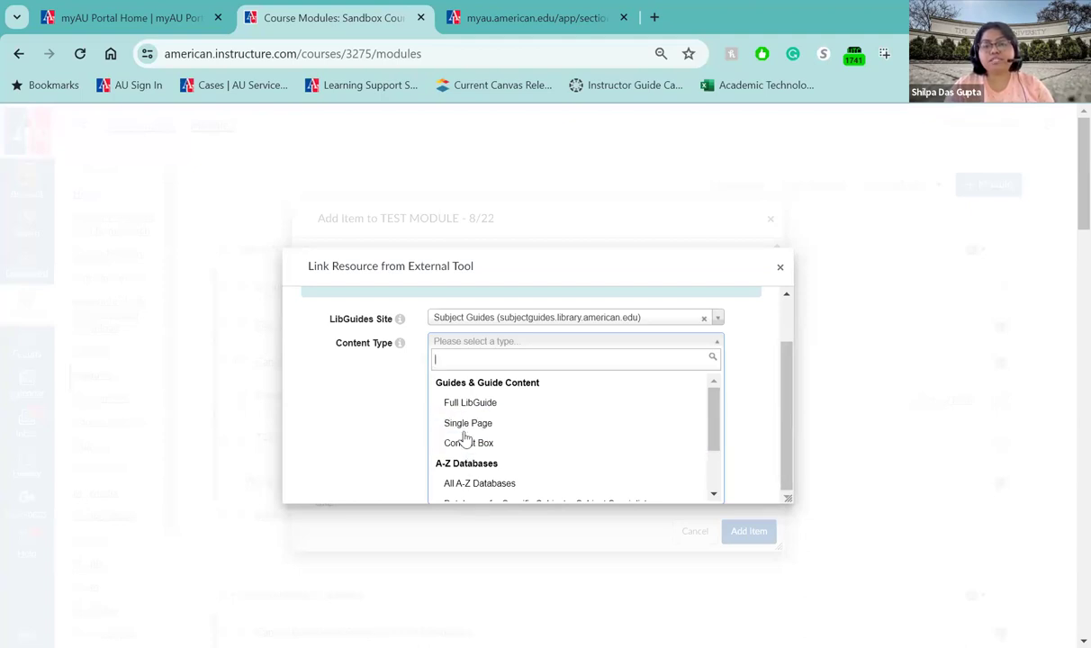
{"action": "left_click", "coordinate": [486, 428]}
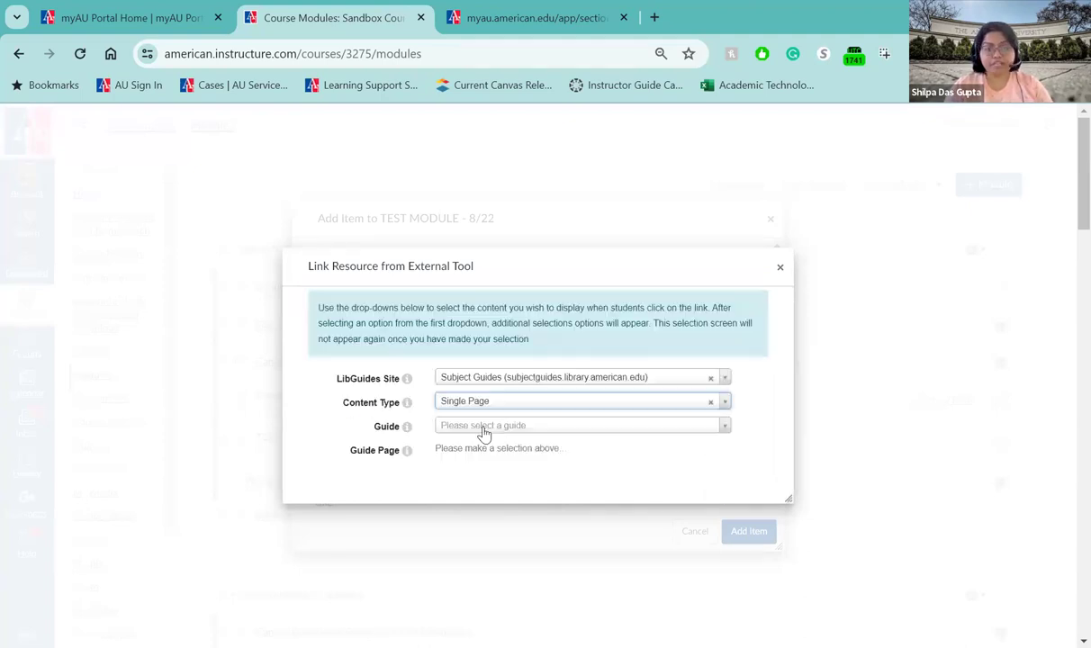
{"action": "left_click", "coordinate": [727, 429]}
{"action": "scroll", "coordinate": [733, 431], "scroll_direction": "down", "scroll_amount": 1}
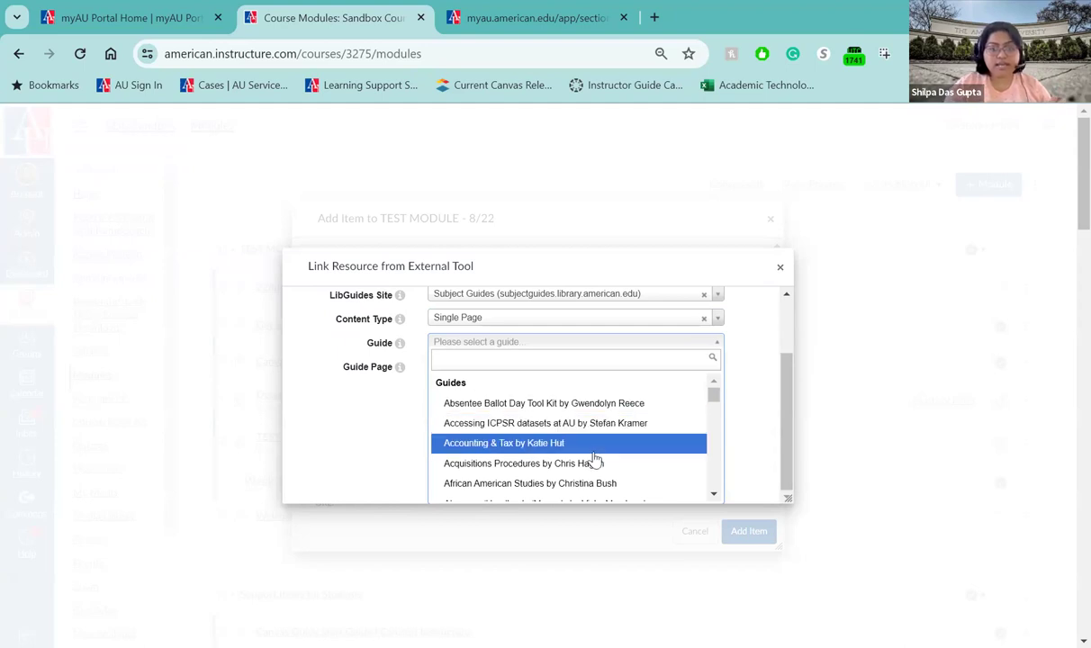
{"action": "left_click", "coordinate": [591, 488]}
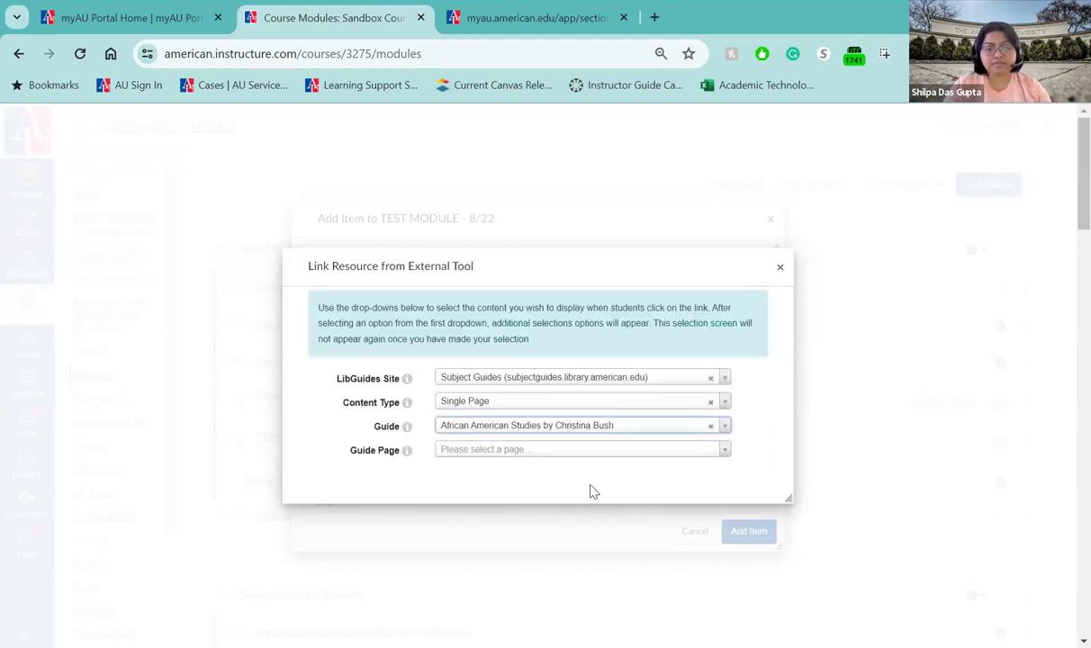
{"action": "left_click", "coordinate": [638, 450]}
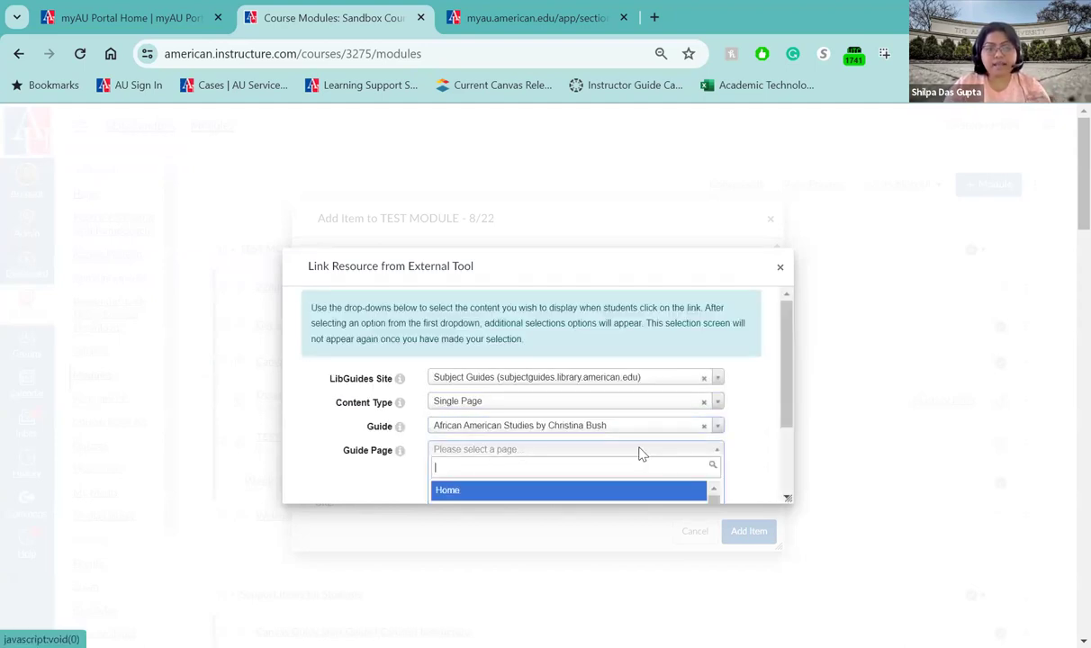
{"action": "scroll", "coordinate": [730, 452], "scroll_direction": "down", "scroll_amount": 2}
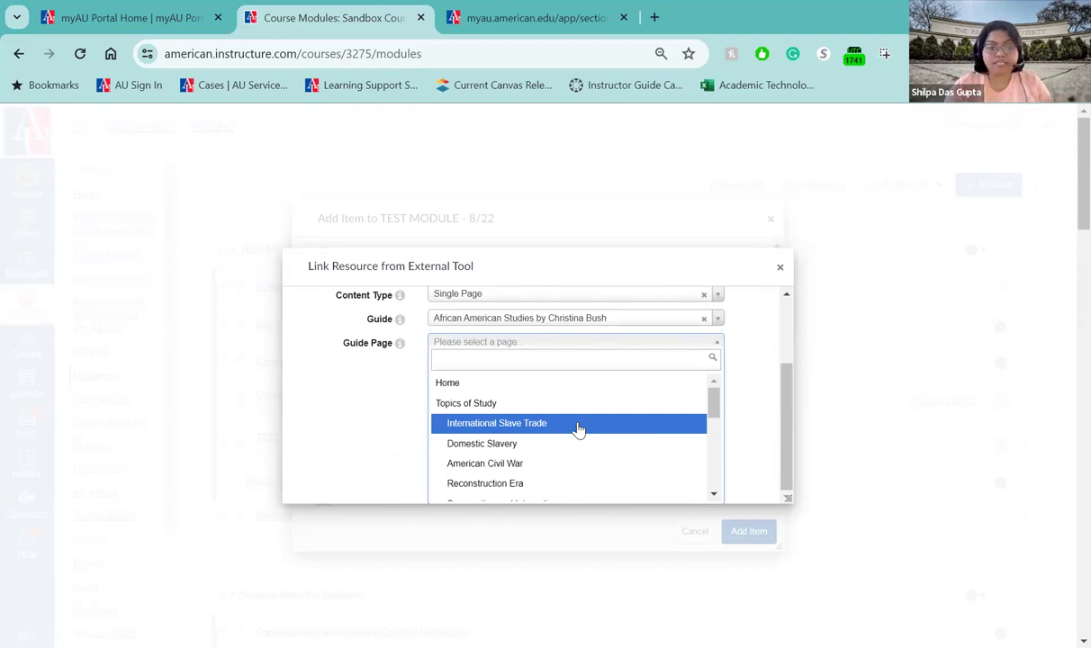
{"action": "left_click", "coordinate": [531, 464]}
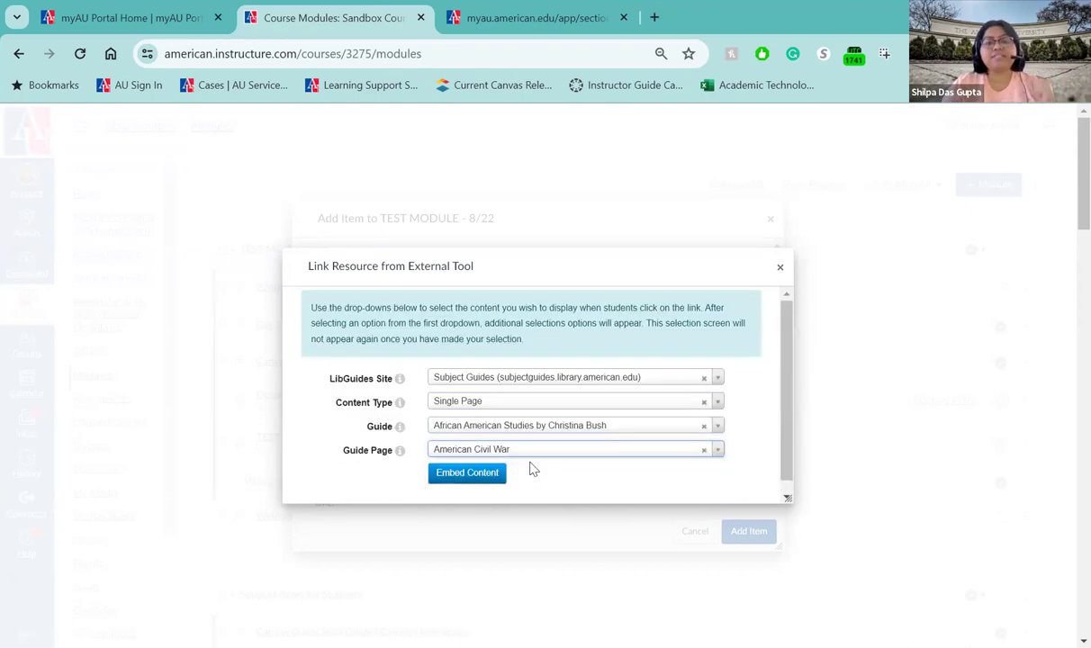
Embed the American Civil War guide page as the external tool content and add the item to TEST MODULE - 8/22
{"action": "left_click", "coordinate": [467, 475]}
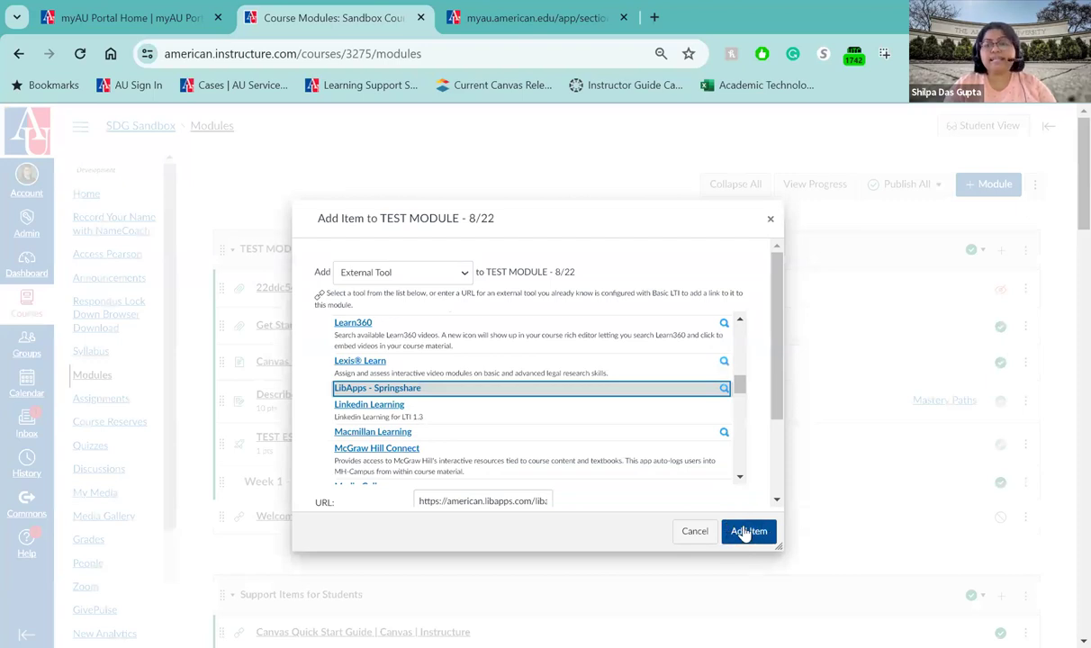
{"action": "left_click", "coordinate": [750, 532]}
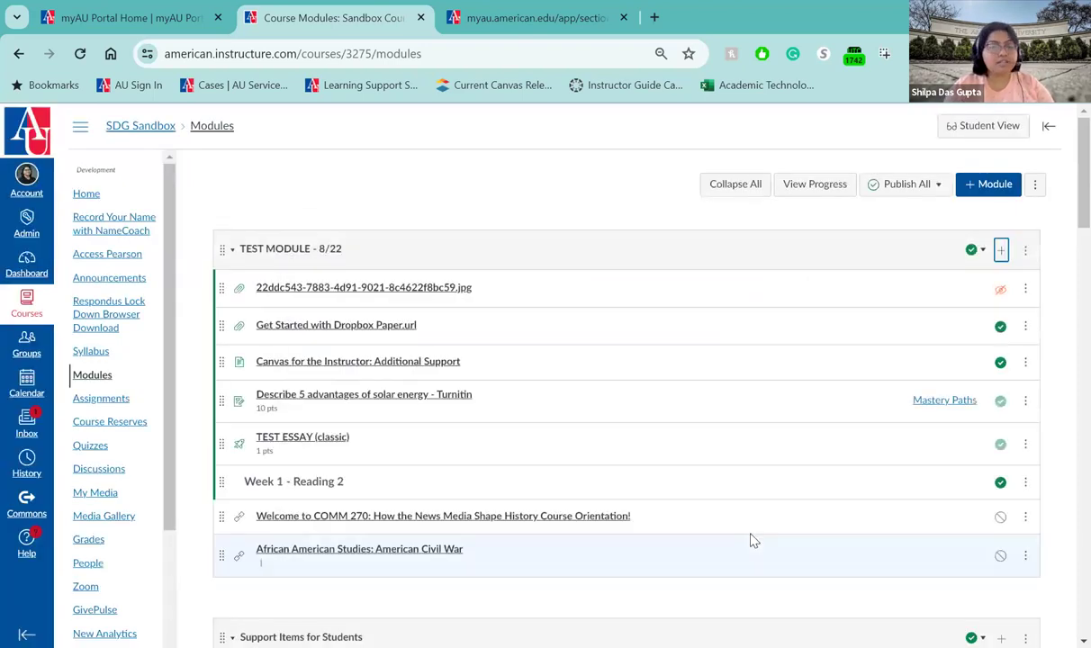
Open the African American Studies: American Civil War module item in a new window and review the guide page's publications
{"action": "scroll", "coordinate": [565, 479], "scroll_direction": "down", "scroll_amount": 2}
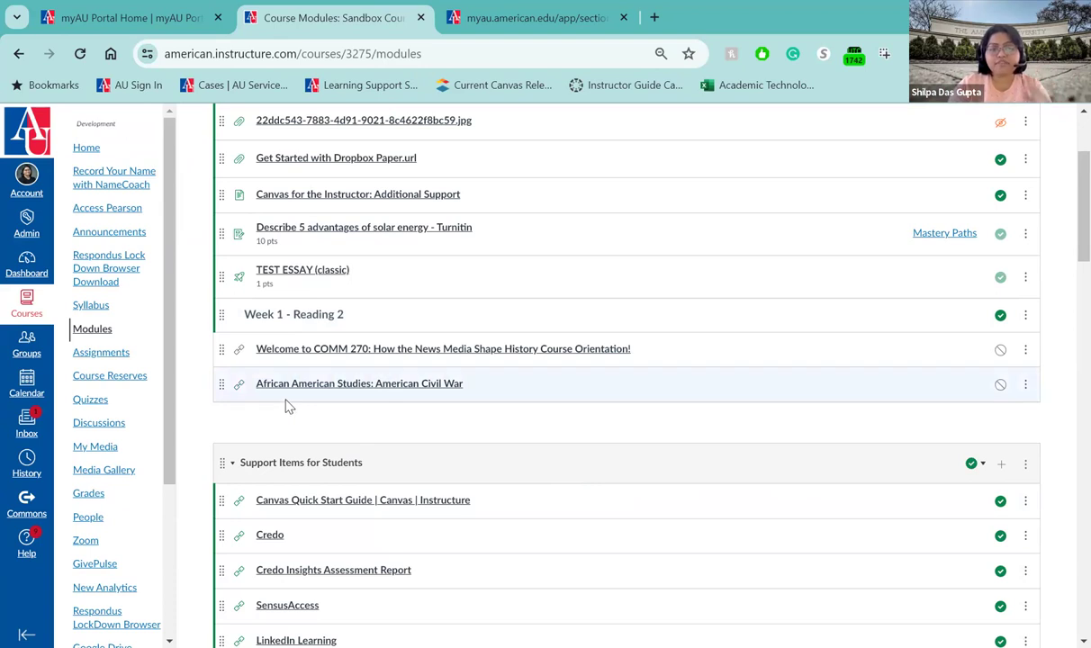
{"action": "left_click", "coordinate": [417, 387]}
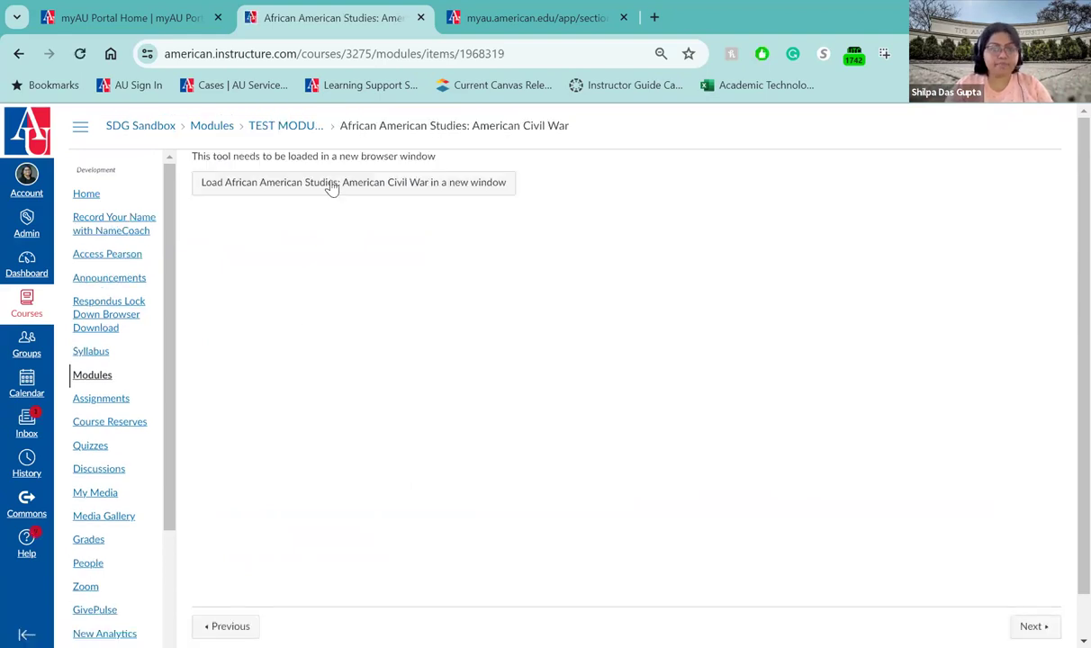
{"action": "left_click", "coordinate": [459, 194]}
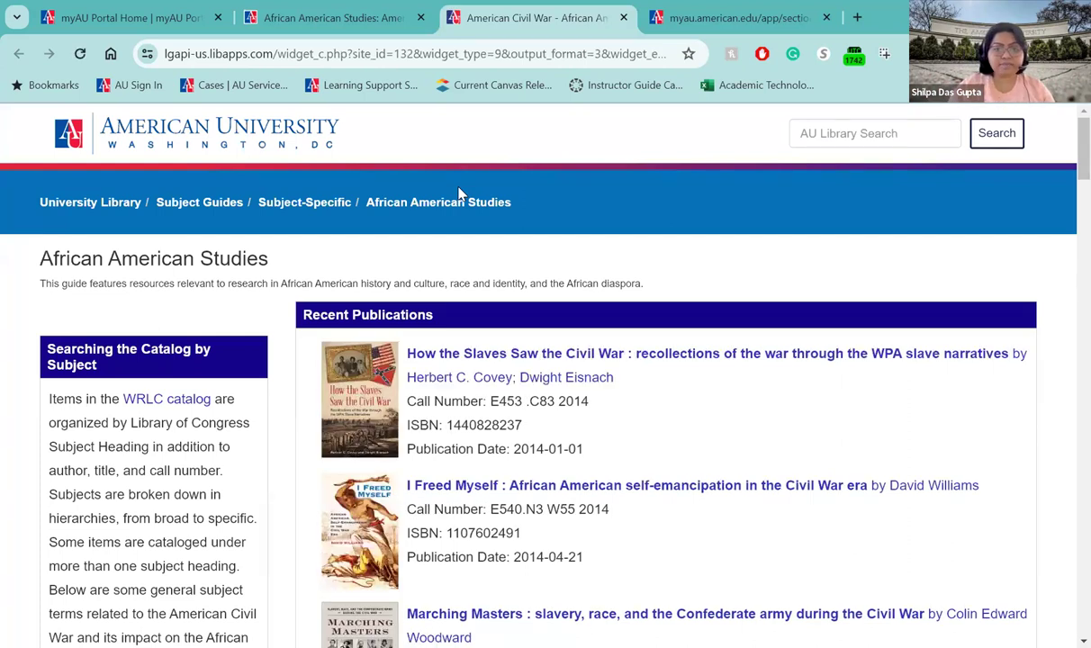
{"action": "scroll", "coordinate": [670, 419], "scroll_direction": "down", "scroll_amount": 3}
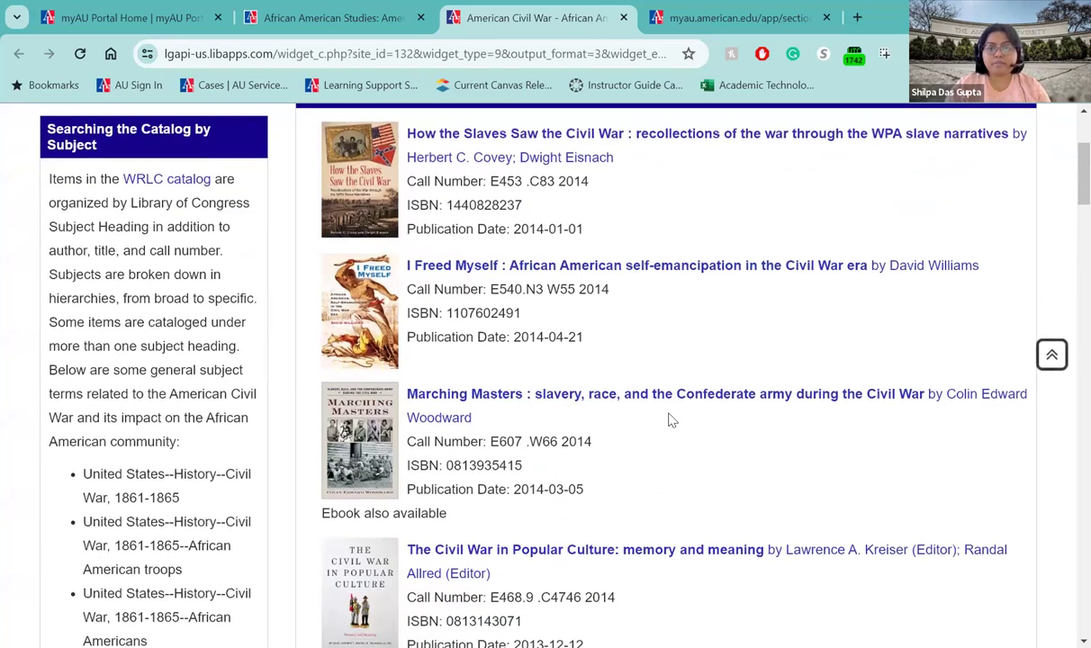
{"action": "scroll", "coordinate": [670, 419], "scroll_direction": "down", "scroll_amount": 1}
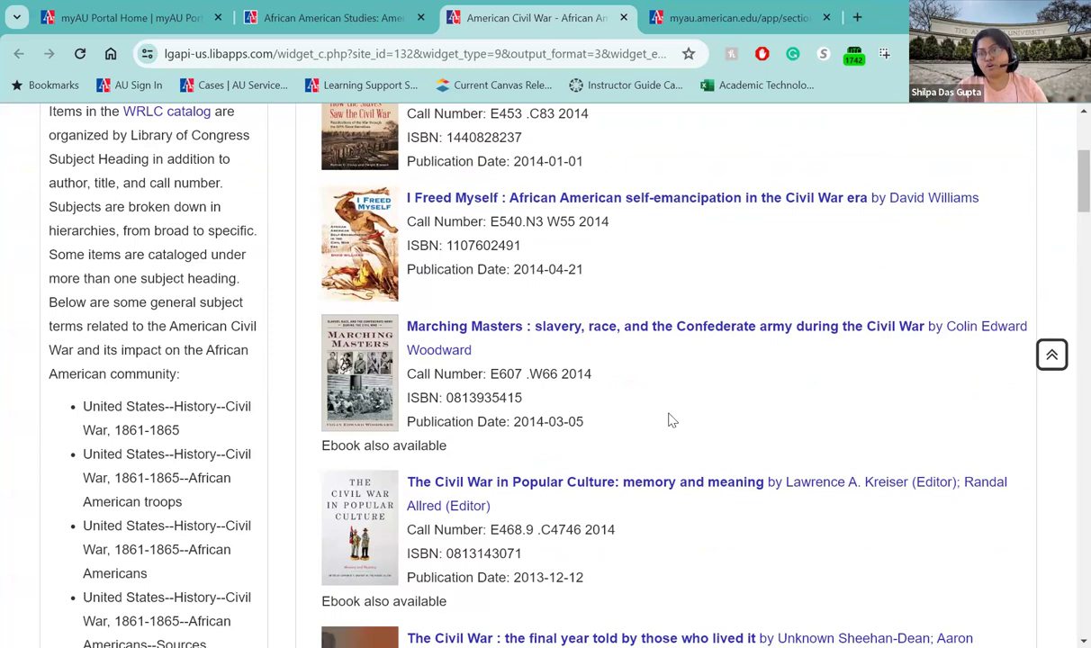
Return to the course modules and start another External Tool item in TEST MODULE - 8/22, choosing LibApps - Springshare
{"action": "left_click", "coordinate": [338, 18]}
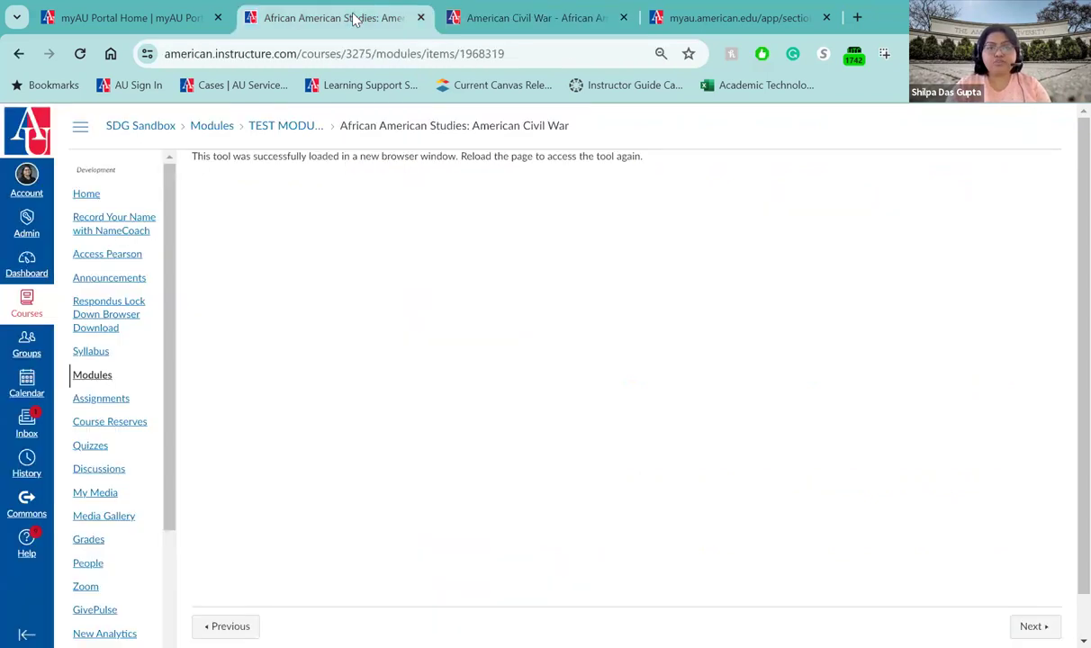
{"action": "left_click", "coordinate": [106, 379]}
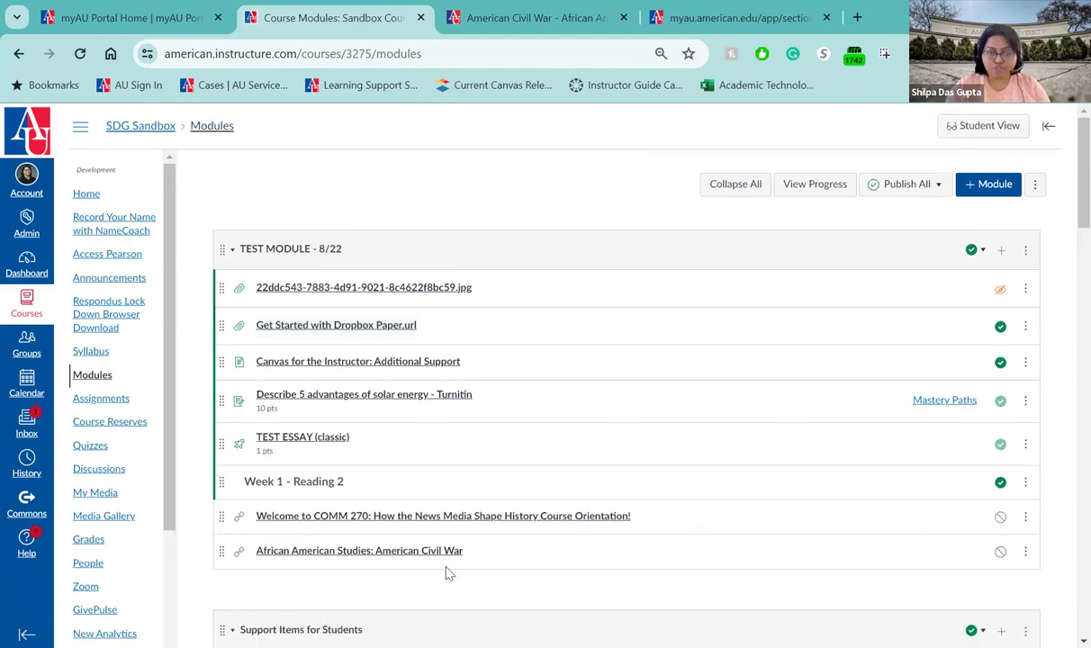
{"action": "left_click", "coordinate": [1002, 252]}
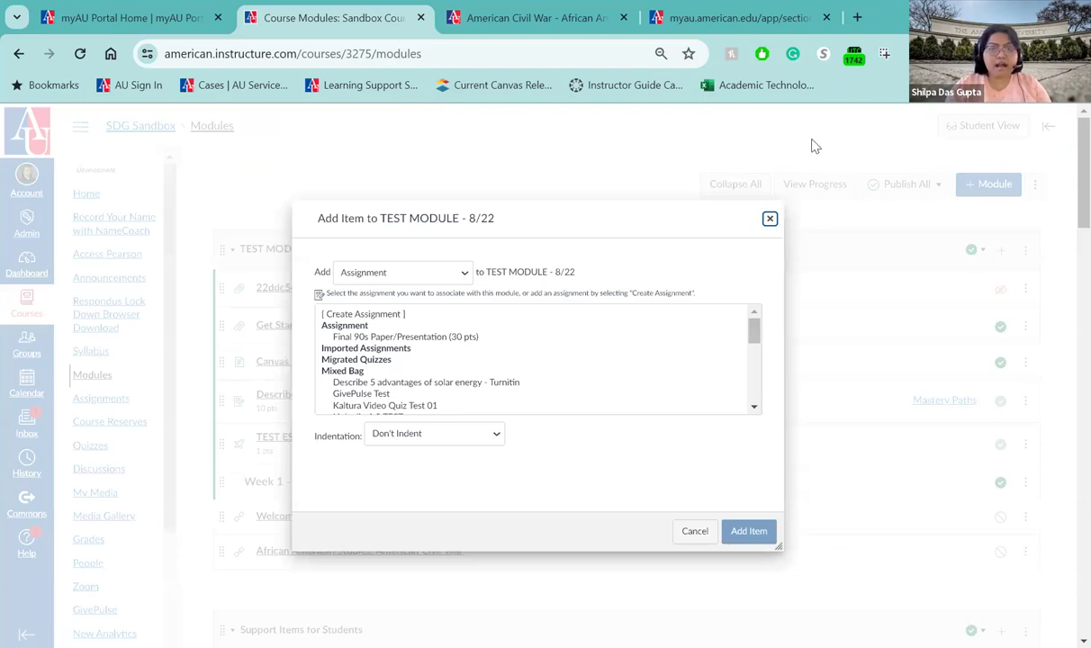
{"action": "left_click", "coordinate": [465, 273]}
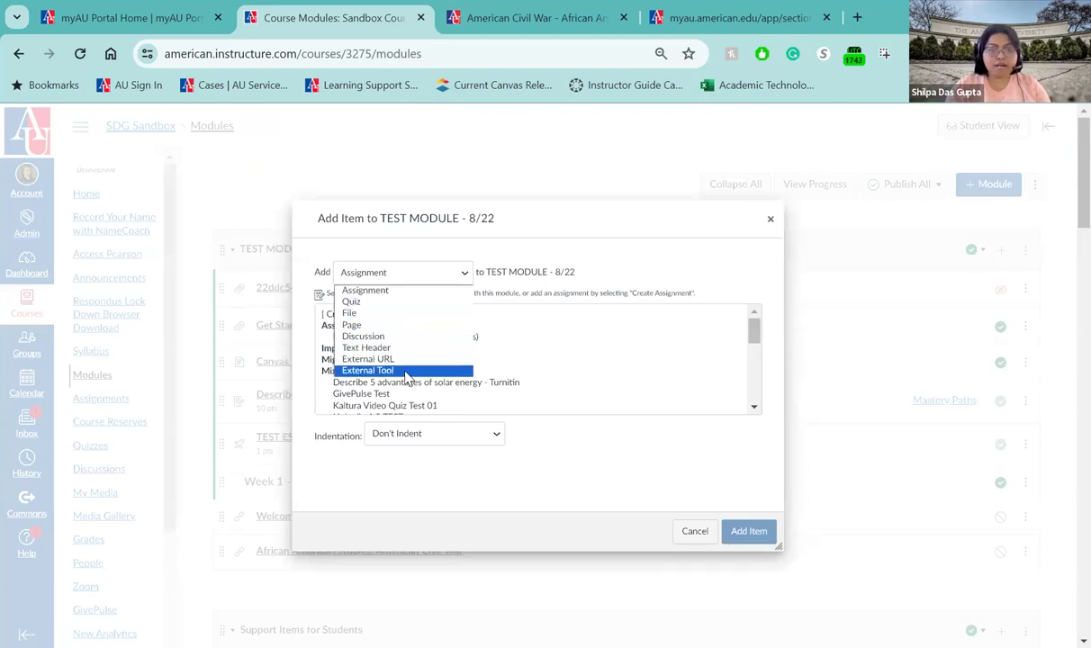
{"action": "left_click", "coordinate": [405, 372]}
{"action": "scroll", "coordinate": [406, 377], "scroll_direction": "down", "scroll_amount": 5}
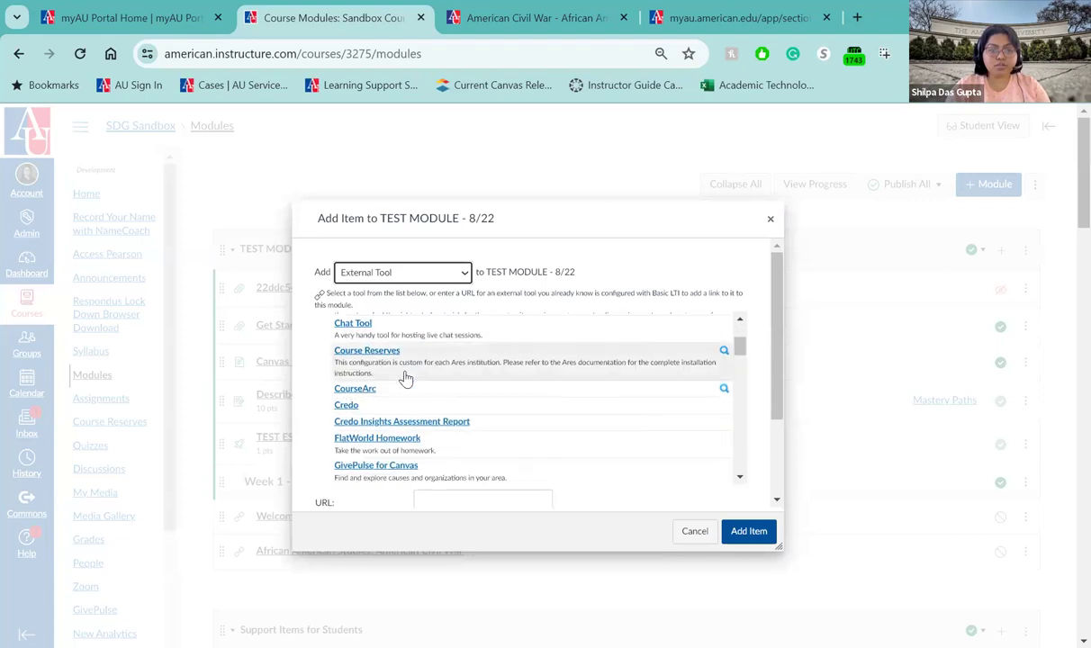
{"action": "scroll", "coordinate": [406, 379], "scroll_direction": "down", "scroll_amount": 3}
{"action": "scroll", "coordinate": [406, 378], "scroll_direction": "down", "scroll_amount": 4}
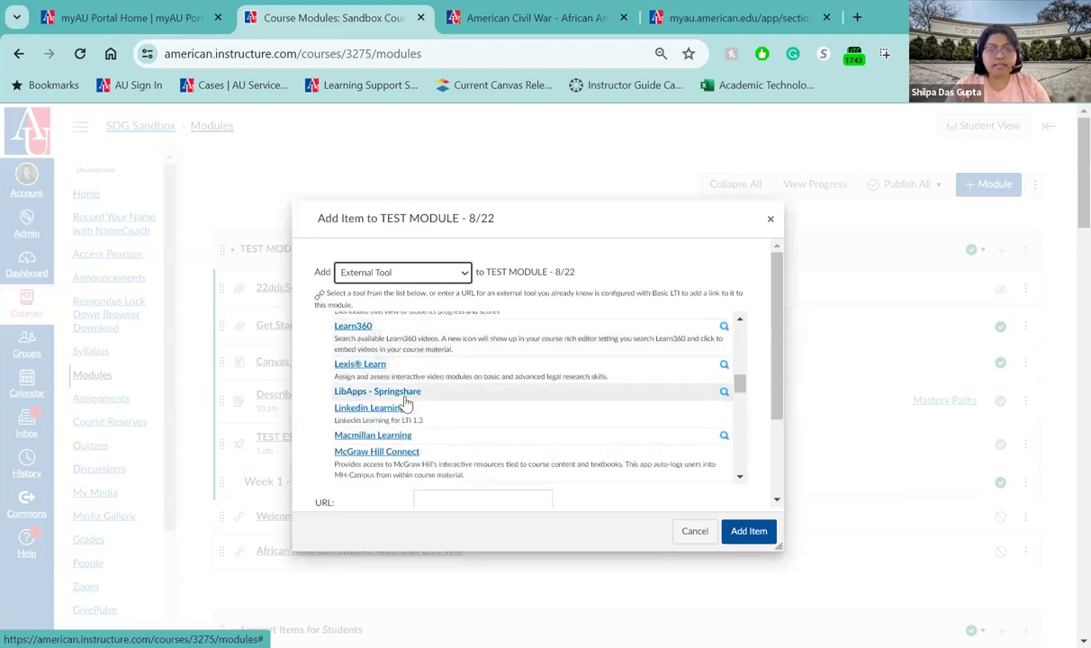
{"action": "left_click", "coordinate": [405, 396]}
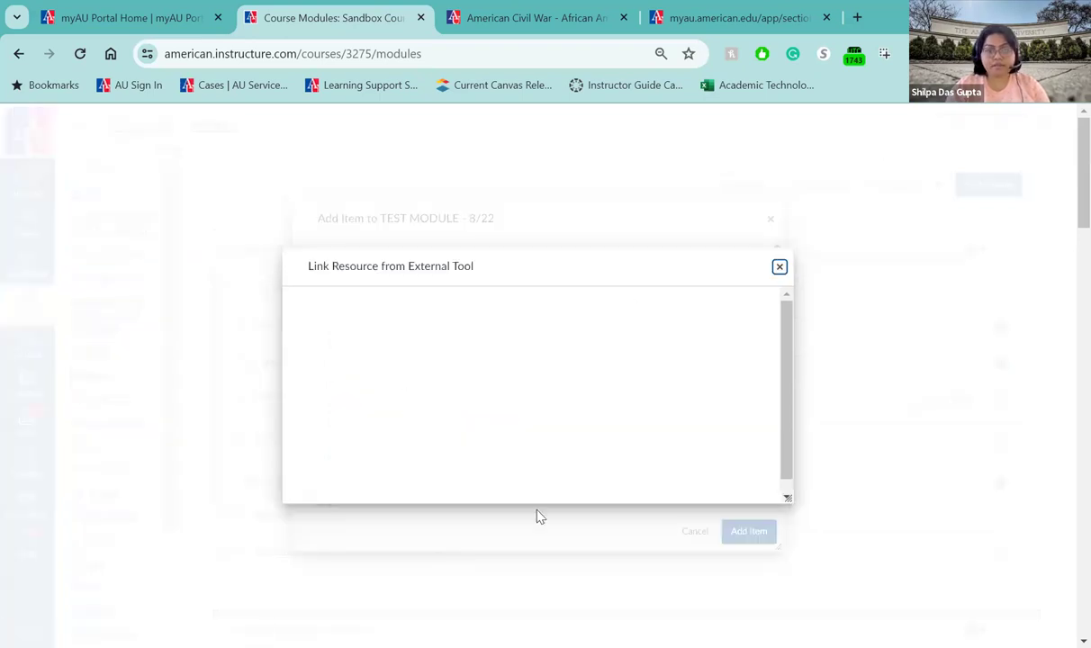
Set the library resource's content type to Content Box
{"action": "left_click", "coordinate": [719, 402]}
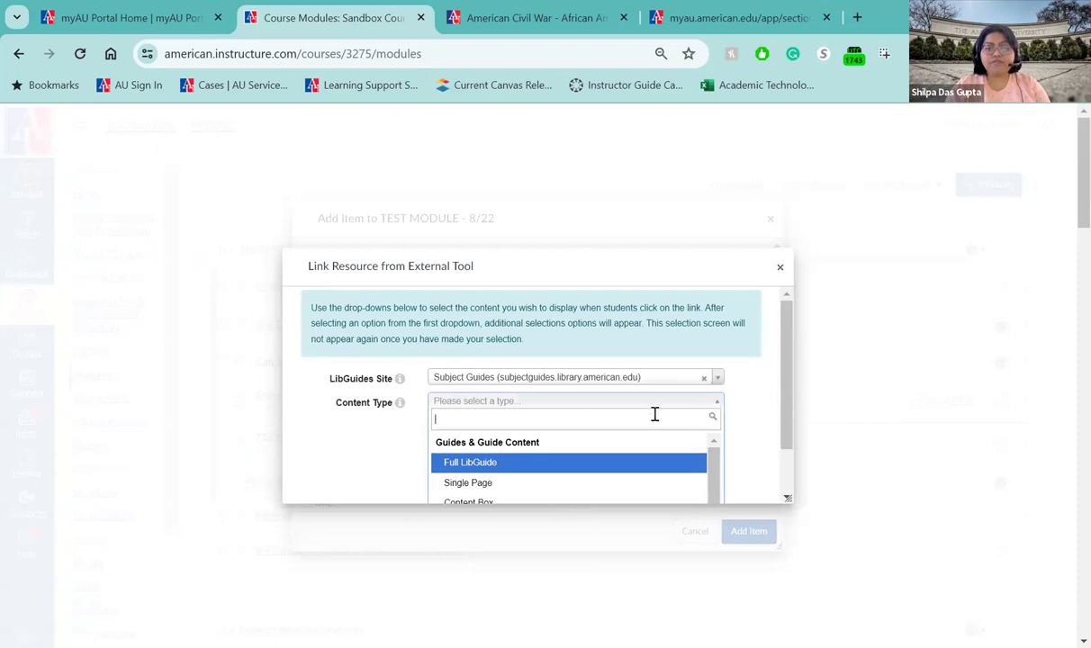
{"action": "scroll", "coordinate": [743, 403], "scroll_direction": "down", "scroll_amount": 1}
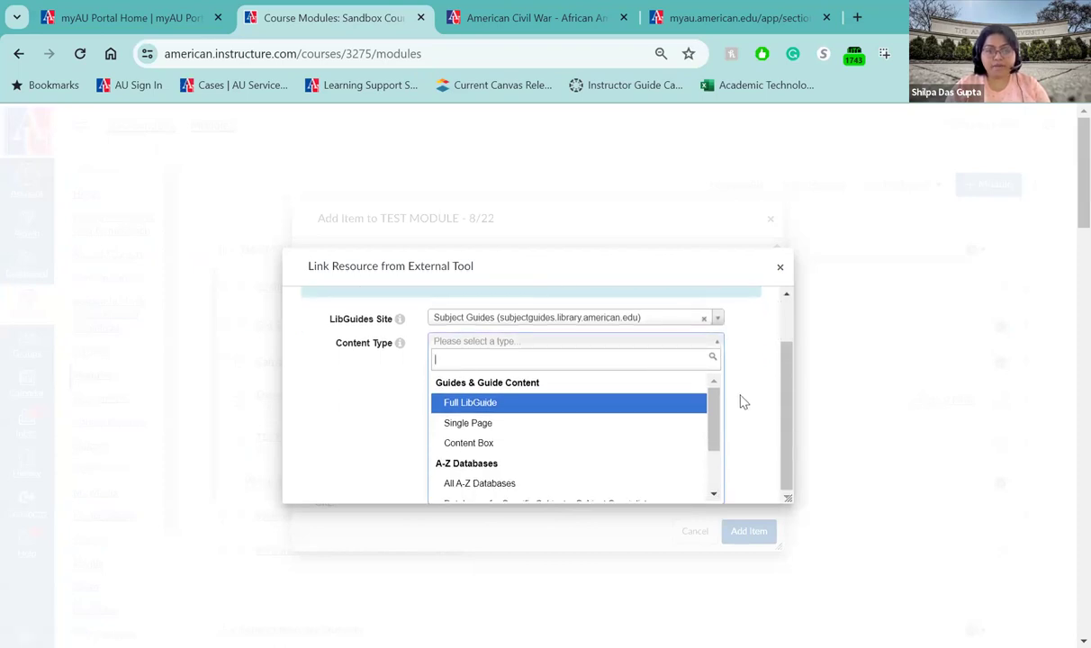
{"action": "left_click", "coordinate": [491, 448]}
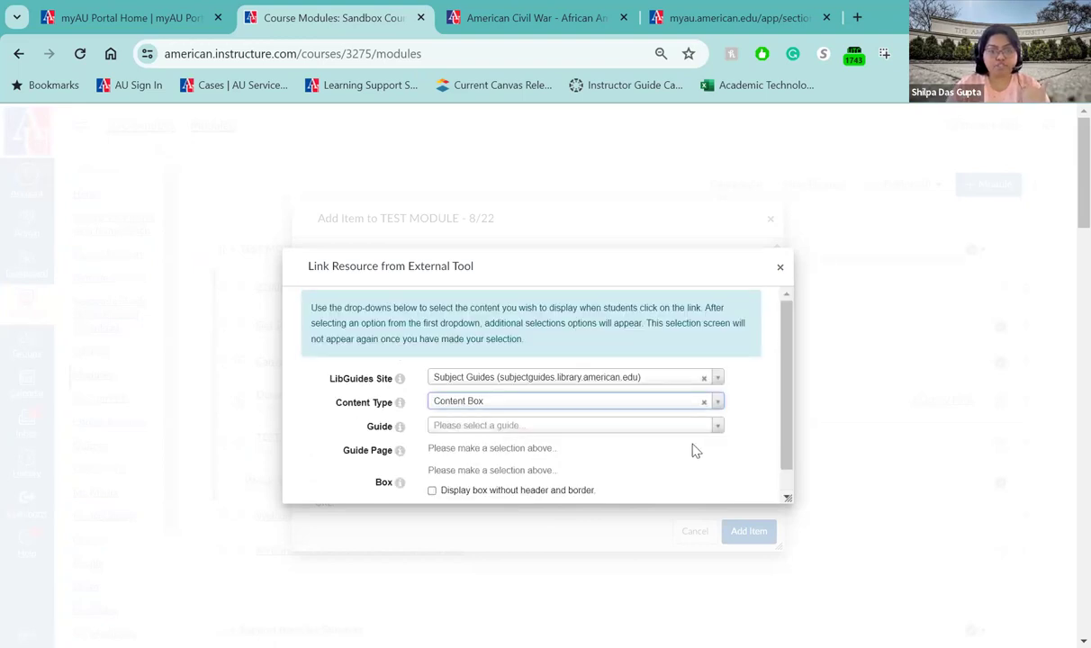
Look through the available library guides and choose Anthropology as the guide for the content box
{"action": "scroll", "coordinate": [725, 447], "scroll_direction": "down", "scroll_amount": 1}
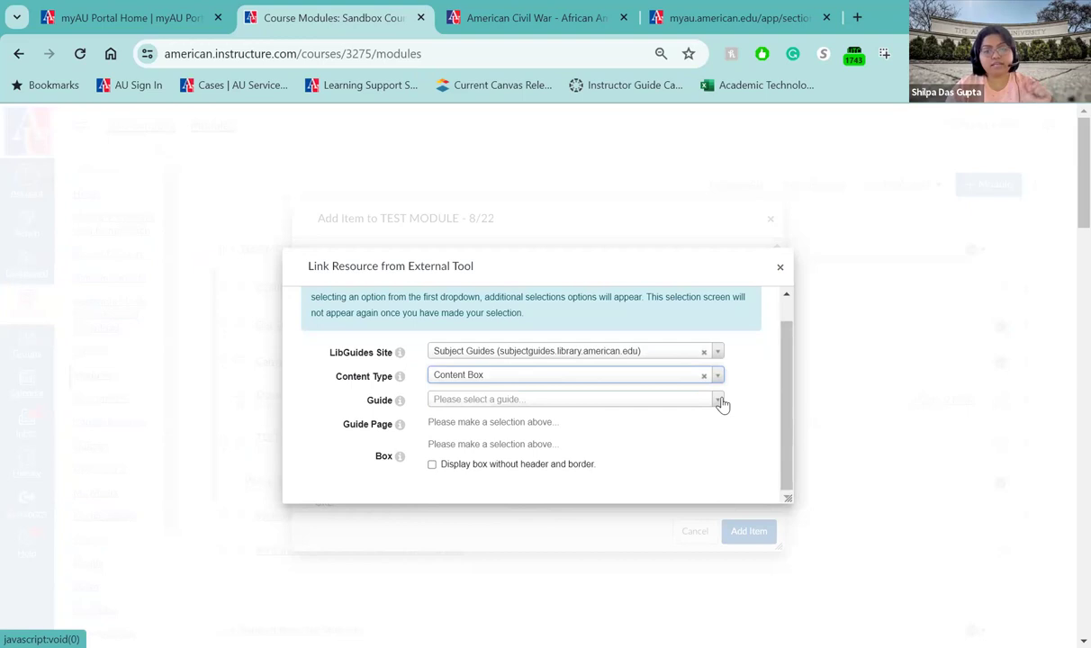
{"action": "left_click", "coordinate": [721, 402]}
{"action": "scroll", "coordinate": [744, 405], "scroll_direction": "down", "scroll_amount": 1}
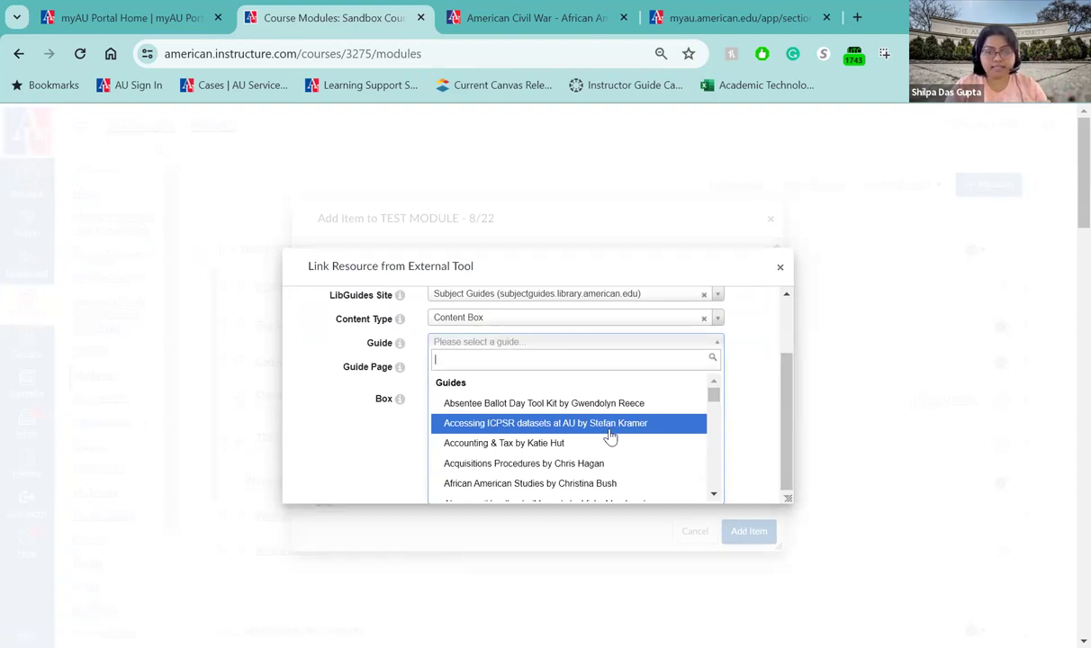
{"action": "scroll", "coordinate": [611, 437], "scroll_direction": "down", "scroll_amount": 1}
{"action": "scroll", "coordinate": [611, 437], "scroll_direction": "down", "scroll_amount": 1}
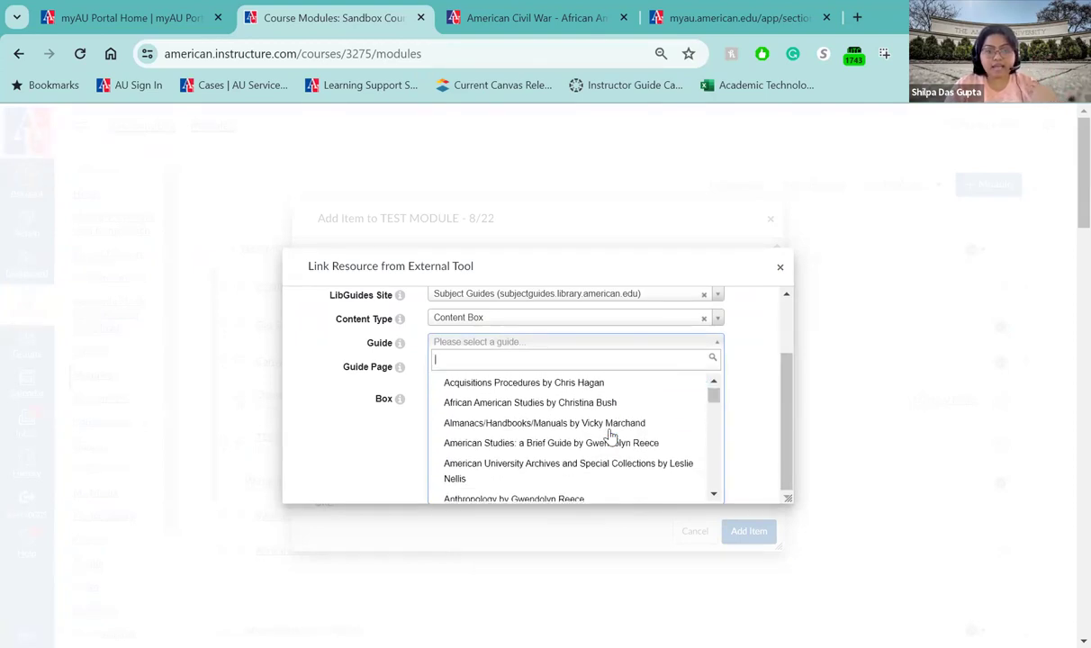
{"action": "scroll", "coordinate": [611, 437], "scroll_direction": "down", "scroll_amount": 1}
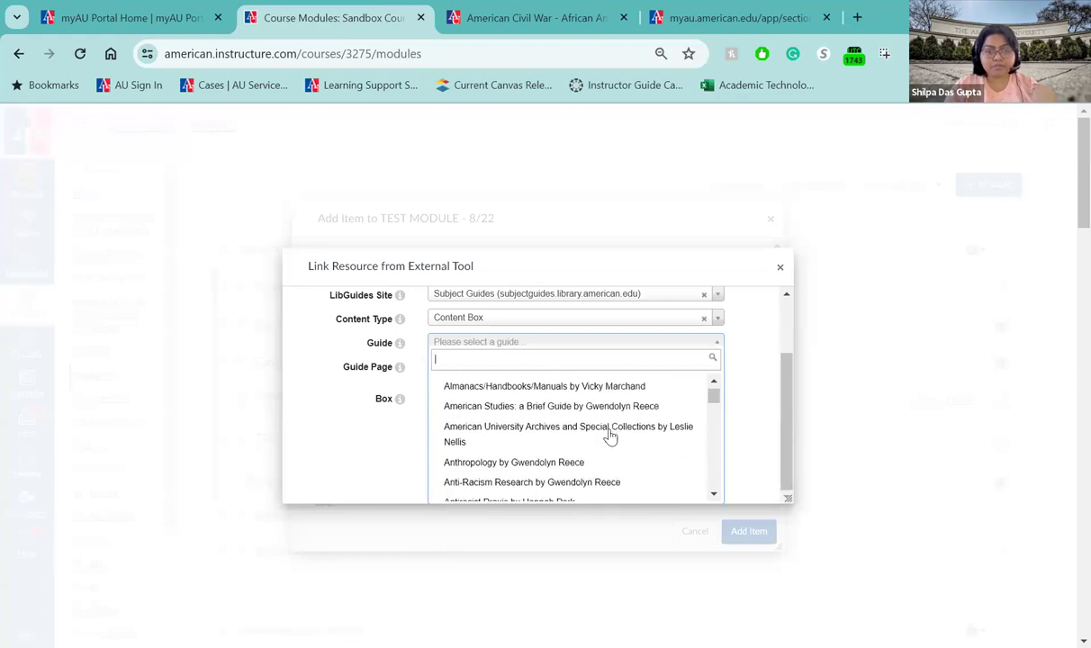
{"action": "scroll", "coordinate": [610, 437], "scroll_direction": "down", "scroll_amount": 1}
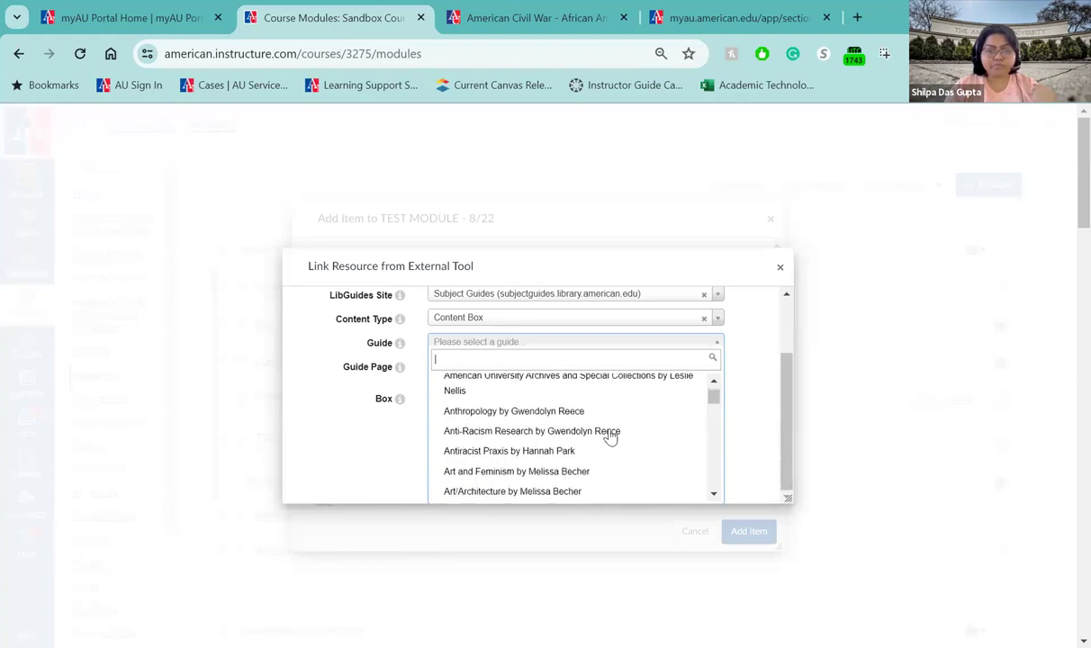
{"action": "left_click", "coordinate": [541, 412]}
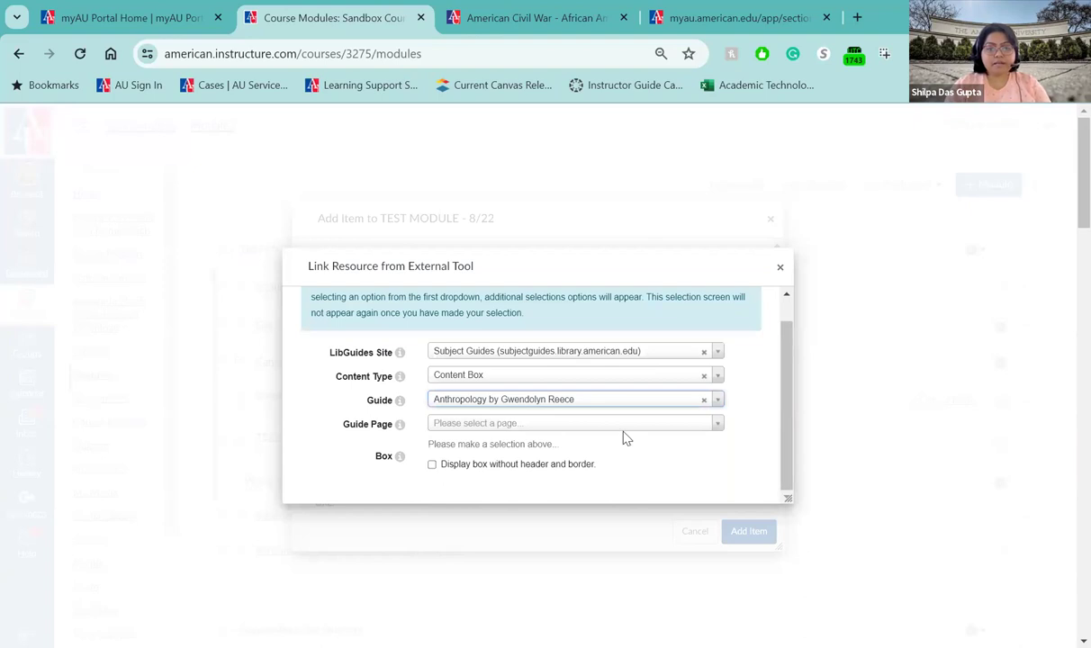
Try the Anthropology Databases guide page and look for a content box to select from it
{"action": "left_click", "coordinate": [717, 424]}
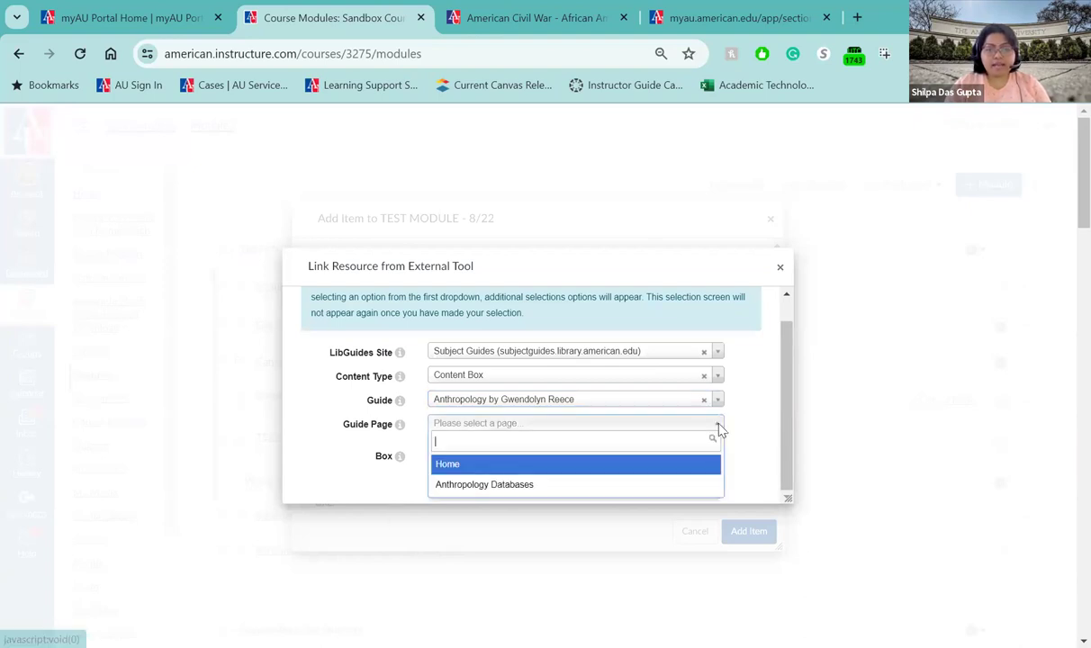
{"action": "scroll", "coordinate": [734, 433], "scroll_direction": "down", "scroll_amount": 1}
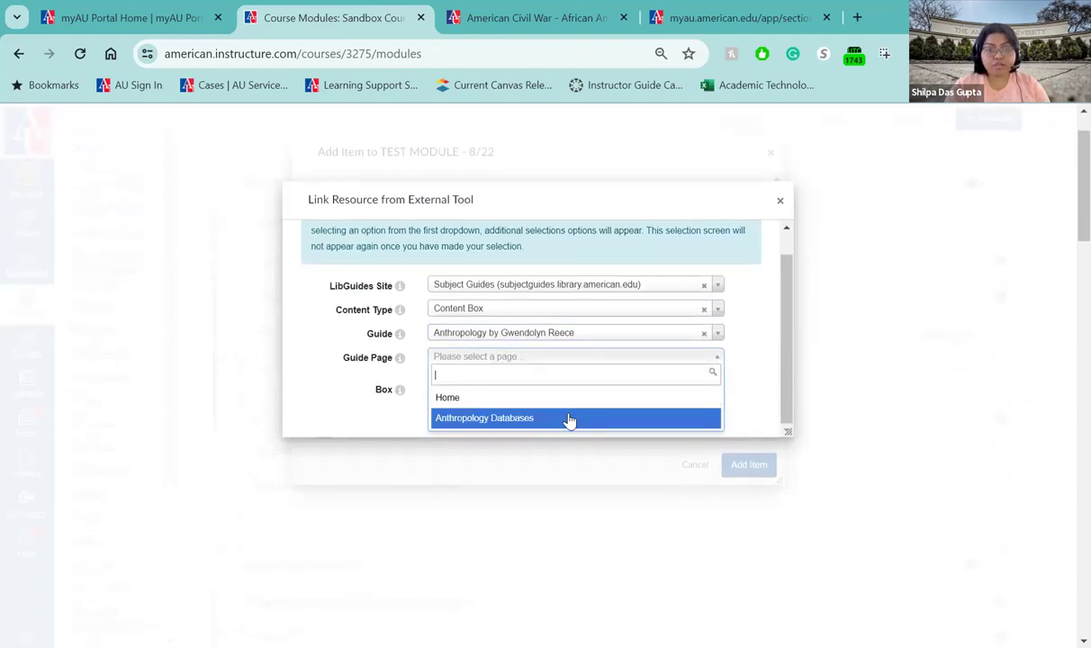
{"action": "left_click", "coordinate": [542, 422]}
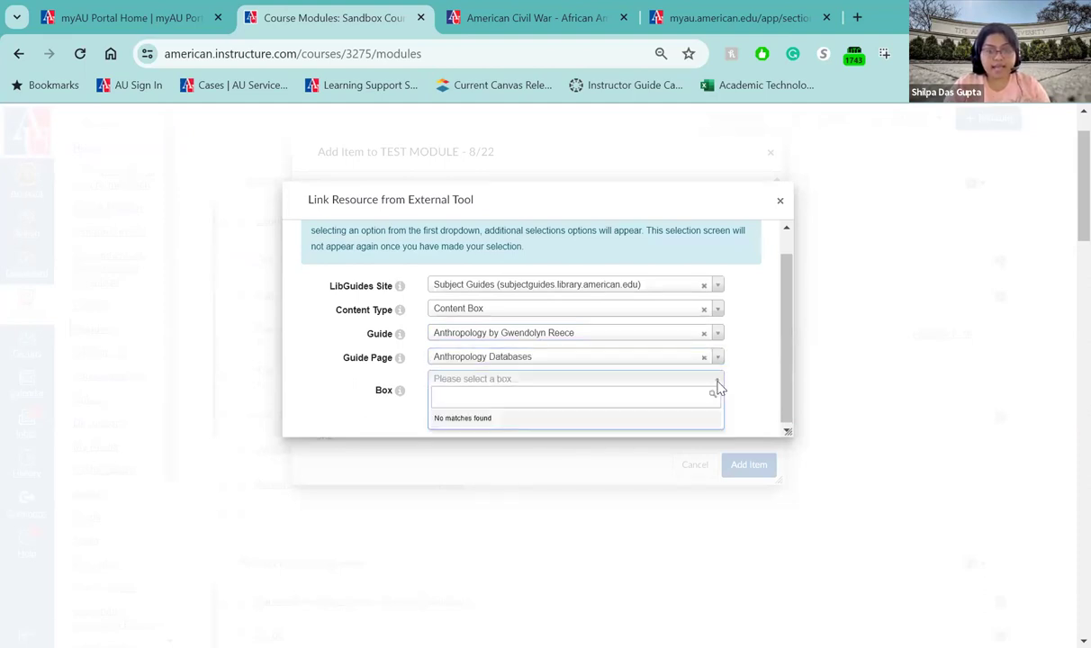
{"action": "left_click", "coordinate": [763, 397]}
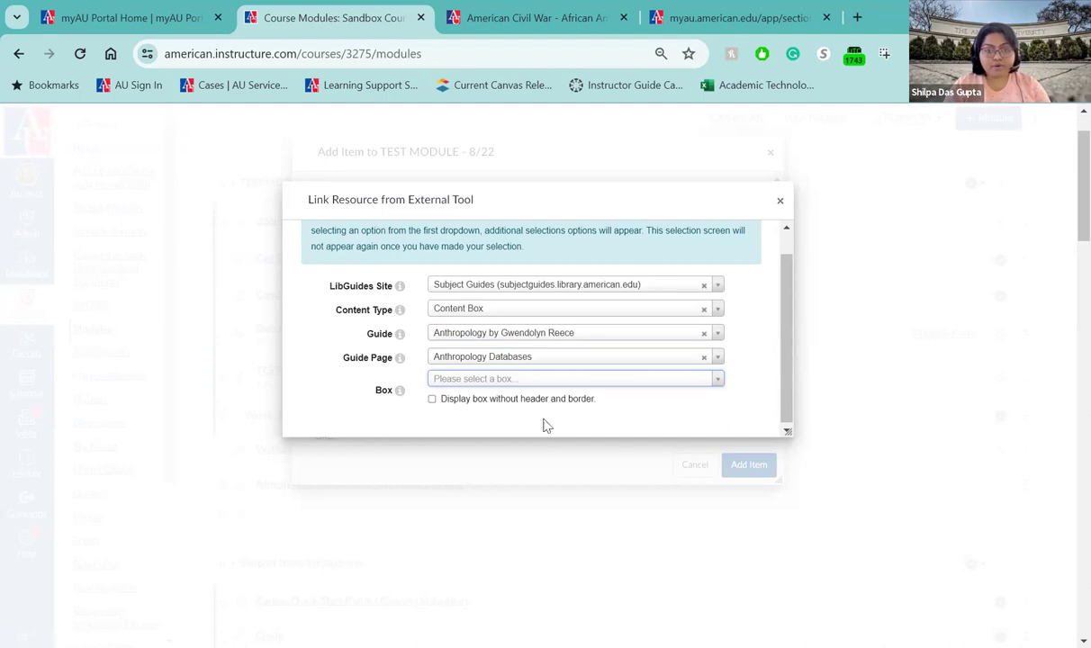
{"action": "scroll", "coordinate": [626, 432], "scroll_direction": "down", "scroll_amount": 1}
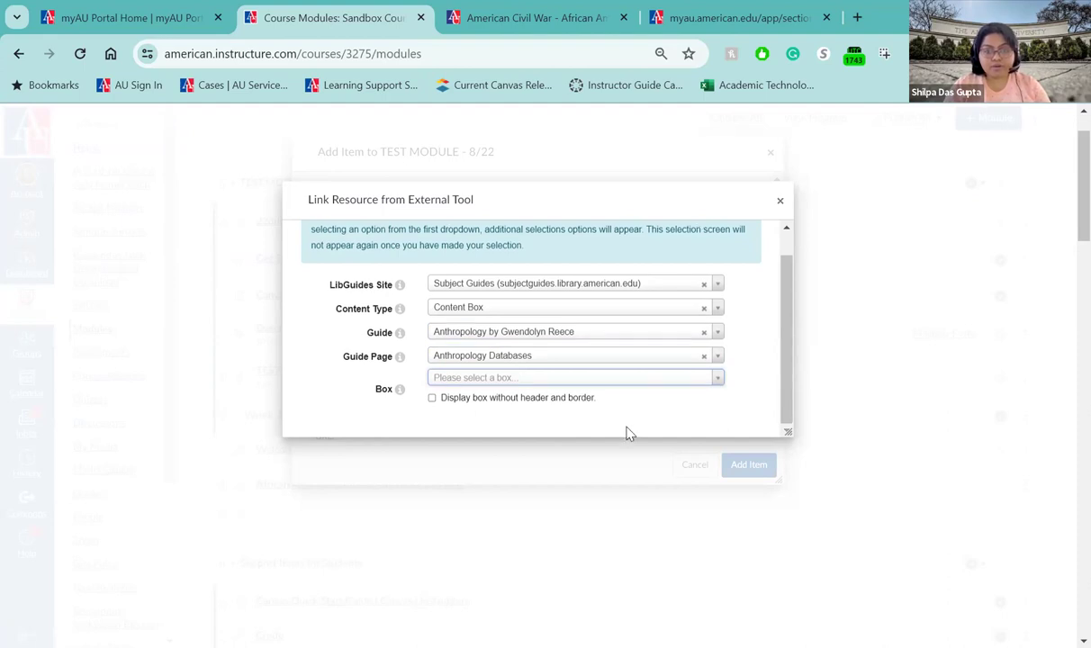
{"action": "left_click", "coordinate": [630, 378]}
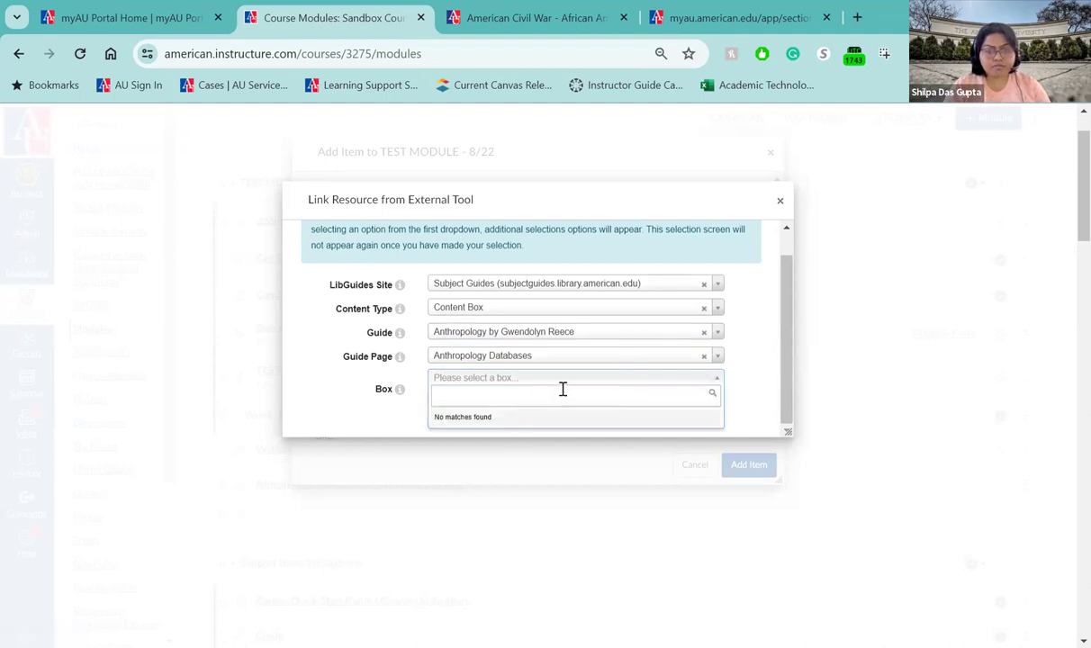
{"action": "left_click", "coordinate": [719, 358]}
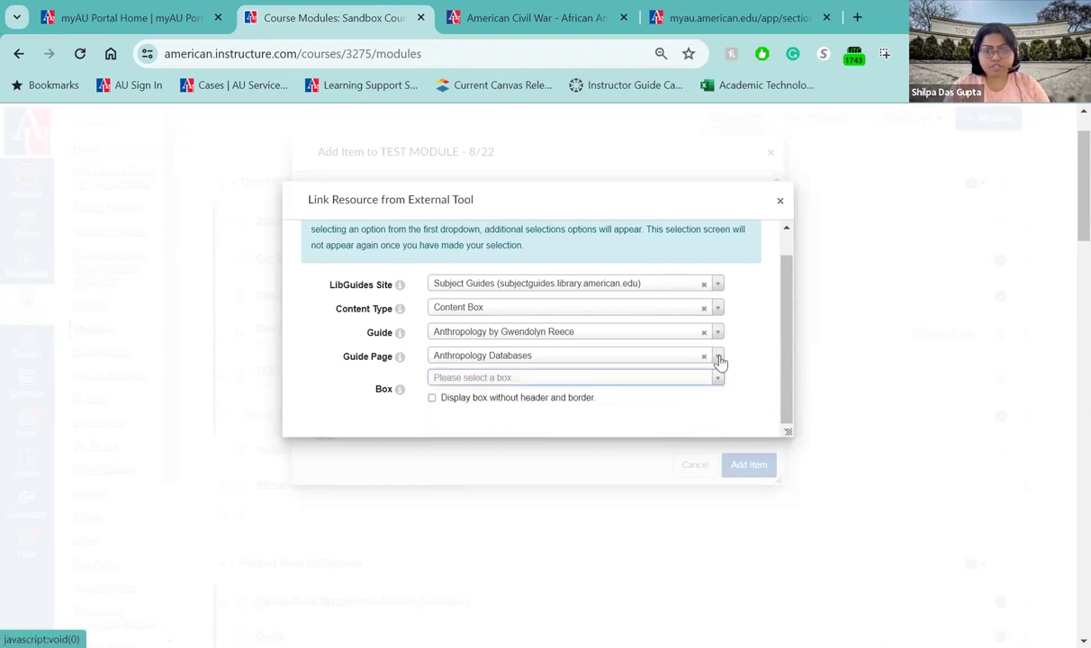
{"action": "left_click", "coordinate": [719, 358]}
Set the guide to Anti-Racism Research, its guide page to E-Books, and the box to Anti-Racism Ebooks in AU Library Collections
{"action": "left_click", "coordinate": [717, 334]}
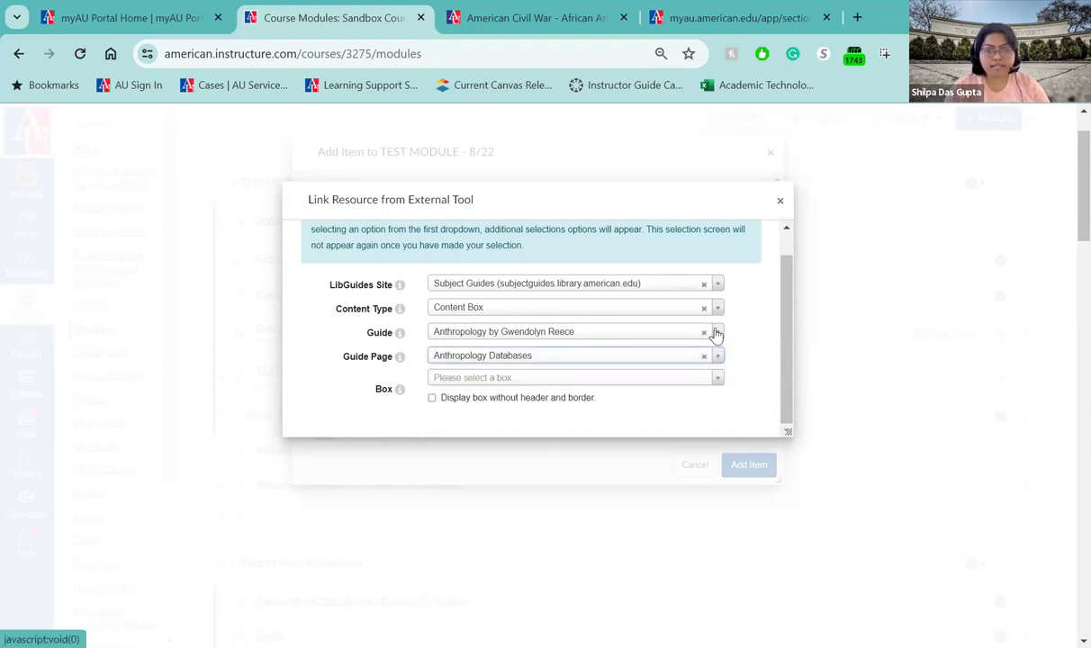
{"action": "left_click", "coordinate": [717, 334]}
{"action": "scroll", "coordinate": [576, 412], "scroll_direction": "down", "scroll_amount": 2}
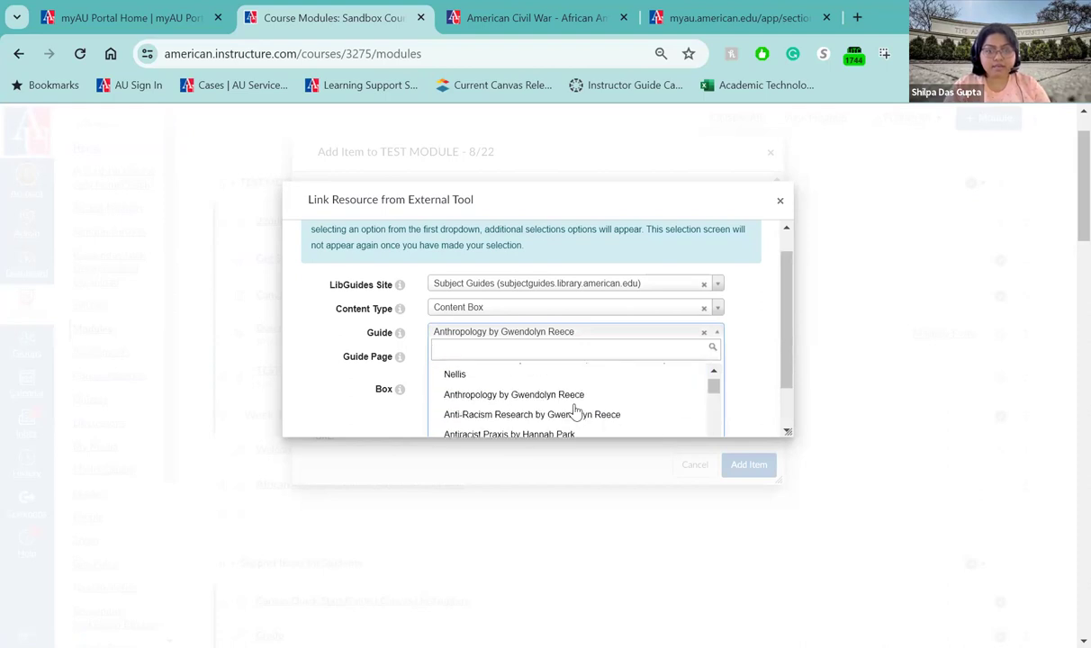
{"action": "left_click", "coordinate": [518, 416]}
{"action": "left_click", "coordinate": [717, 357]}
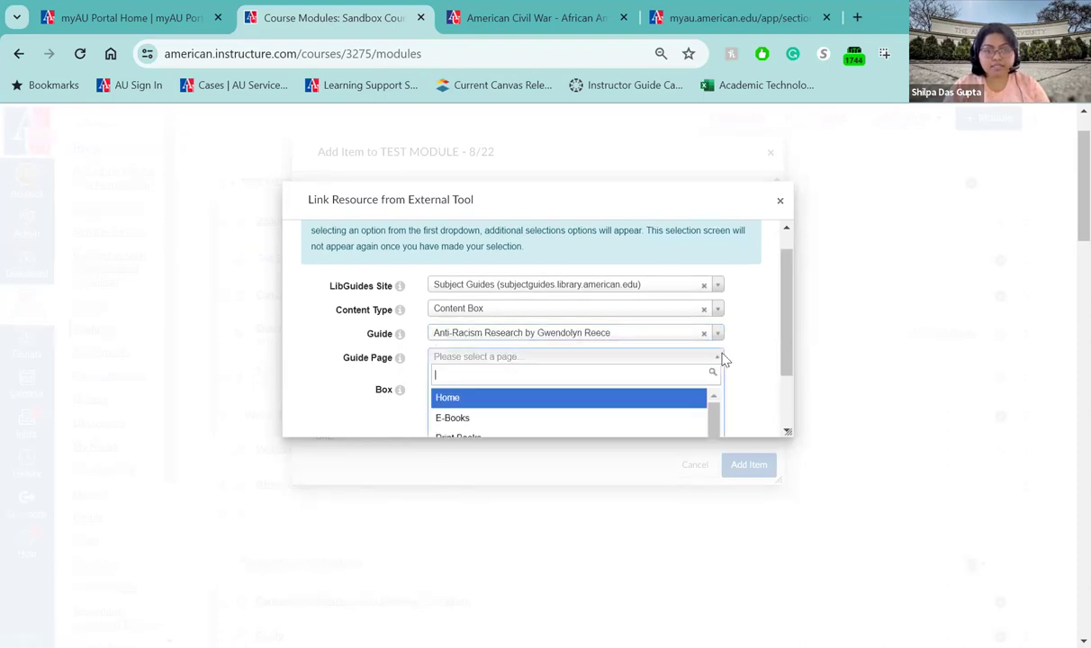
{"action": "left_click", "coordinate": [495, 410]}
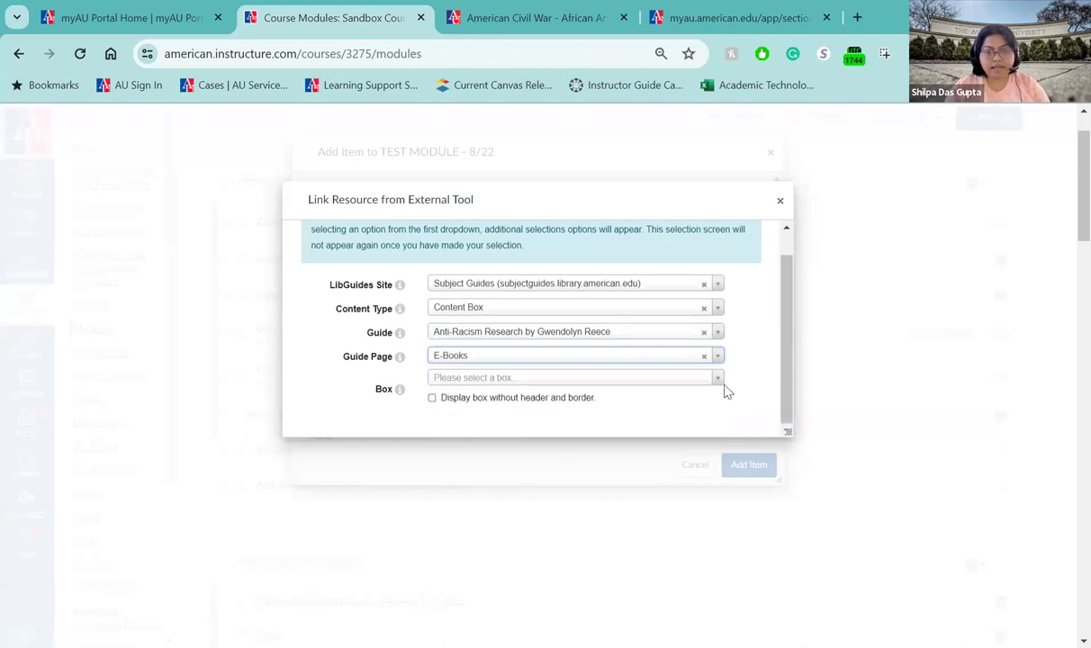
{"action": "left_click", "coordinate": [720, 381]}
{"action": "left_click", "coordinate": [596, 362]}
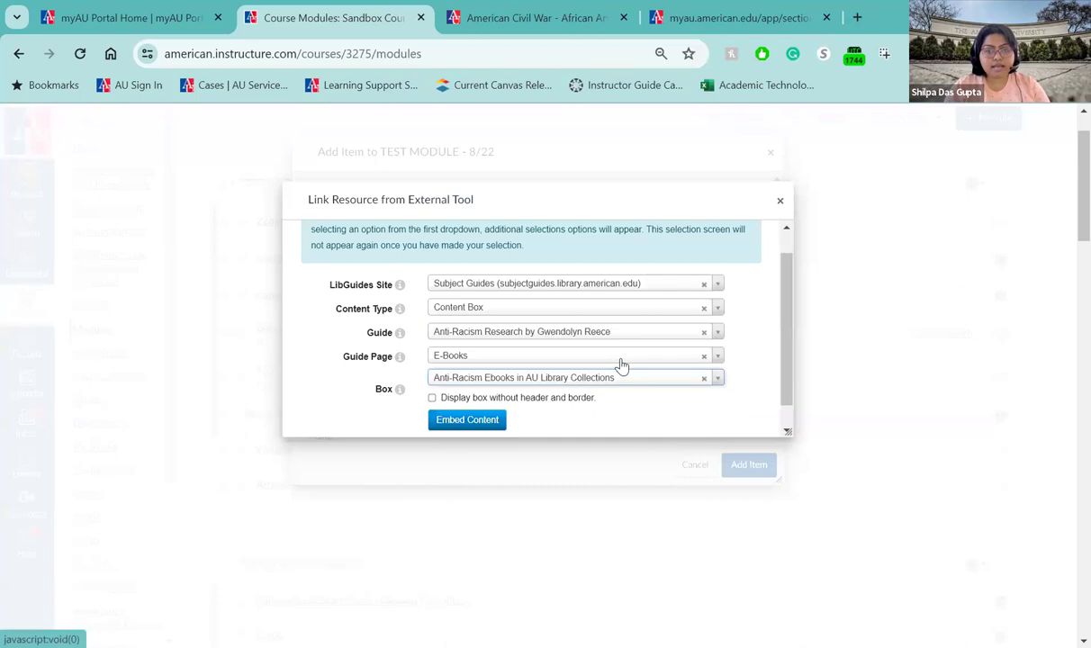
Embed the selected Anti-Racism Ebooks box in TEST MODULE - 8/22 and load the new item in a new window
{"action": "left_click", "coordinate": [465, 421]}
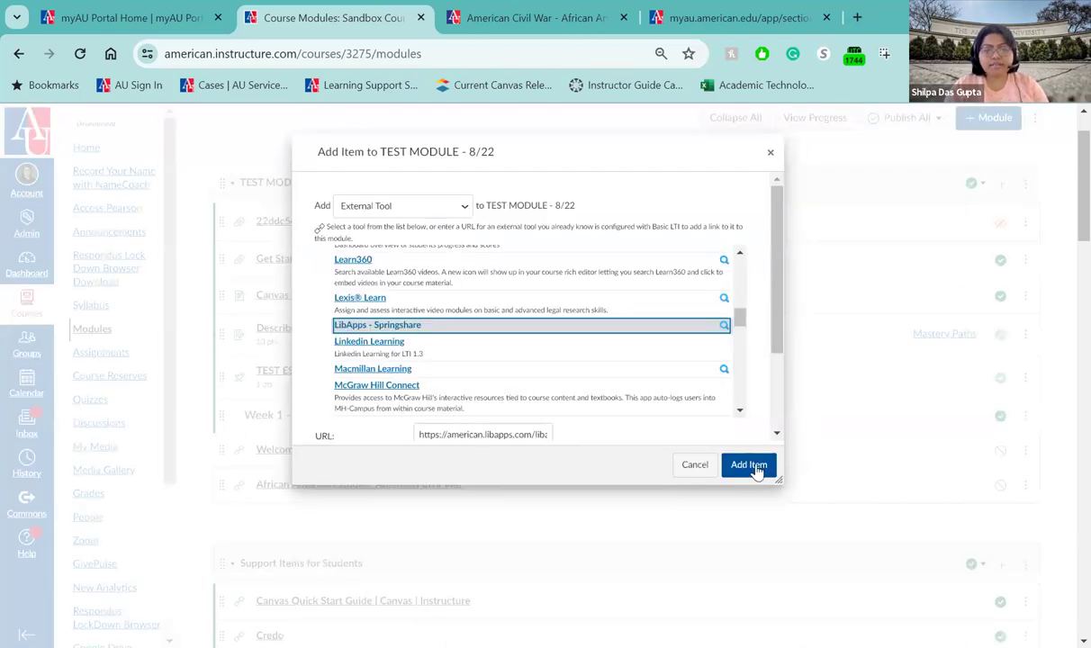
{"action": "left_click", "coordinate": [748, 463]}
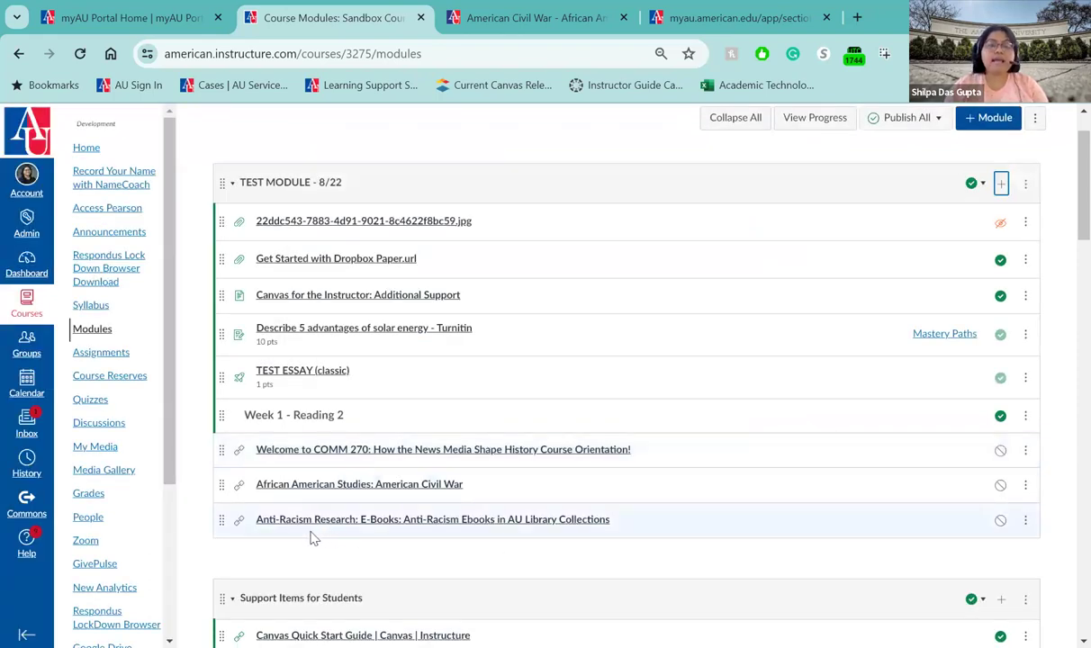
{"action": "left_click", "coordinate": [530, 520]}
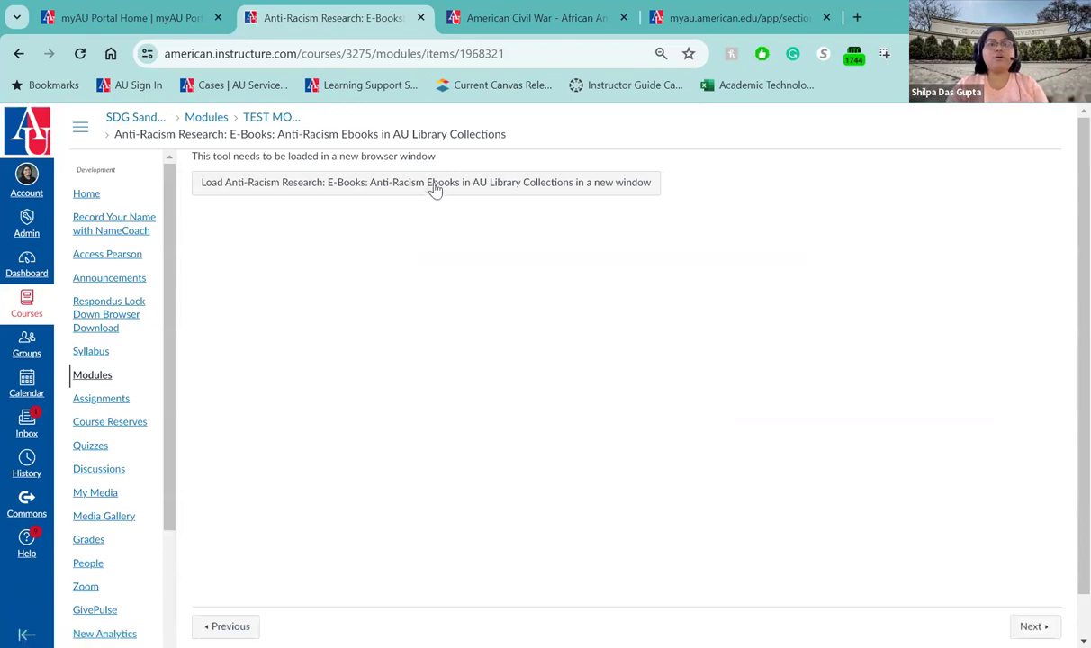
{"action": "left_click", "coordinate": [434, 186]}
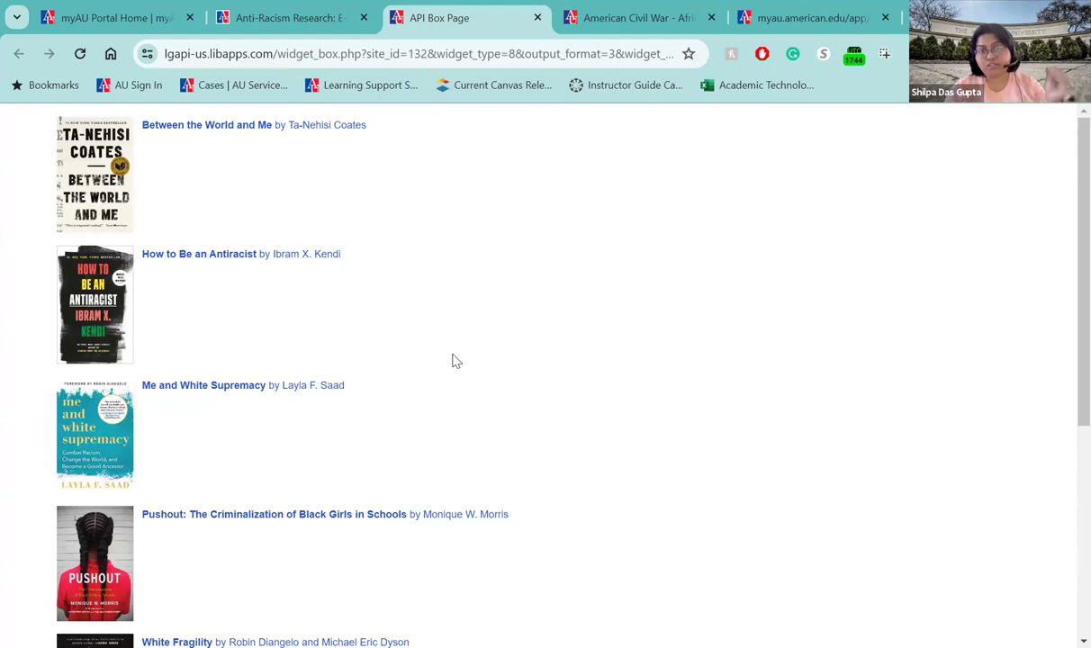
Return to the course modules and start adding the LibApps - Springshare external tool to TEST MODULE - 8/22
{"action": "left_click", "coordinate": [285, 18]}
{"action": "left_click", "coordinate": [90, 376]}
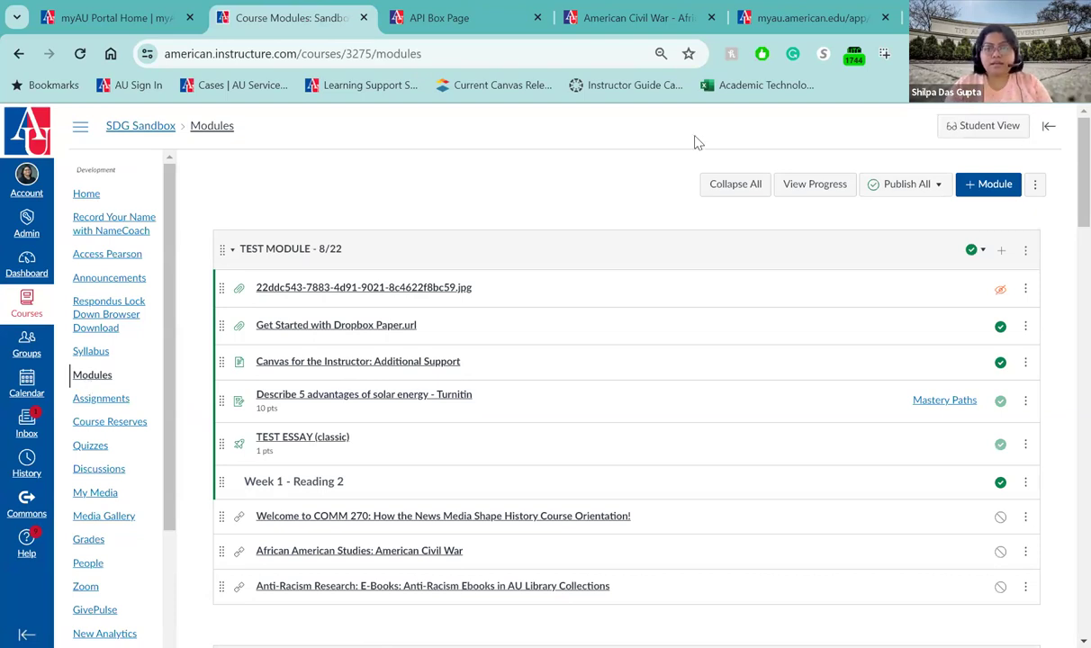
{"action": "left_click", "coordinate": [1003, 252]}
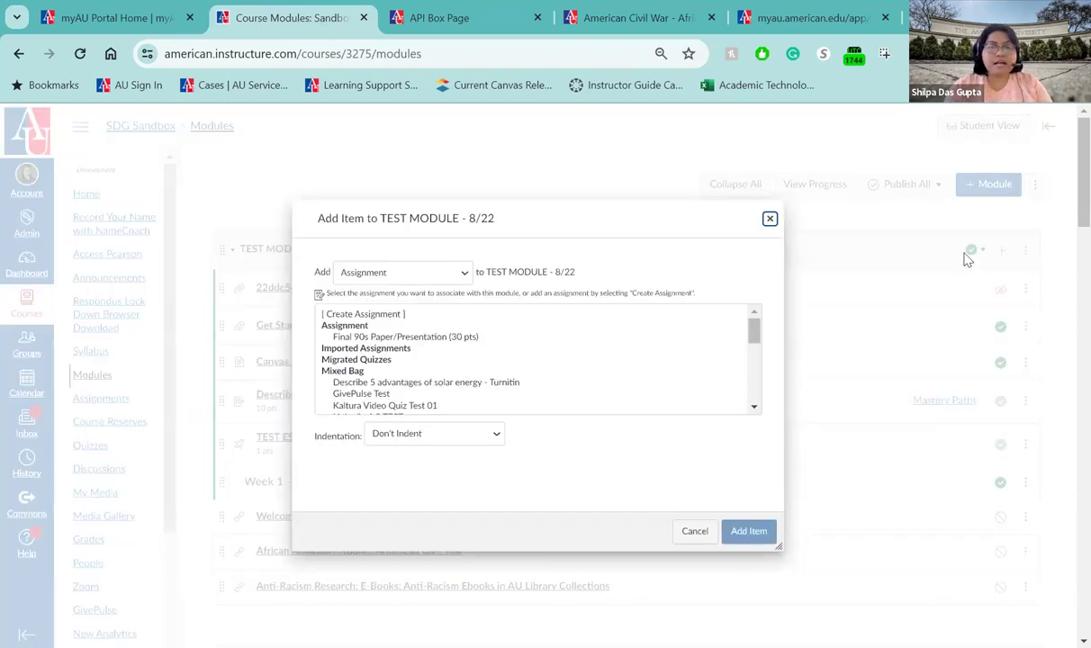
{"action": "left_click", "coordinate": [410, 273]}
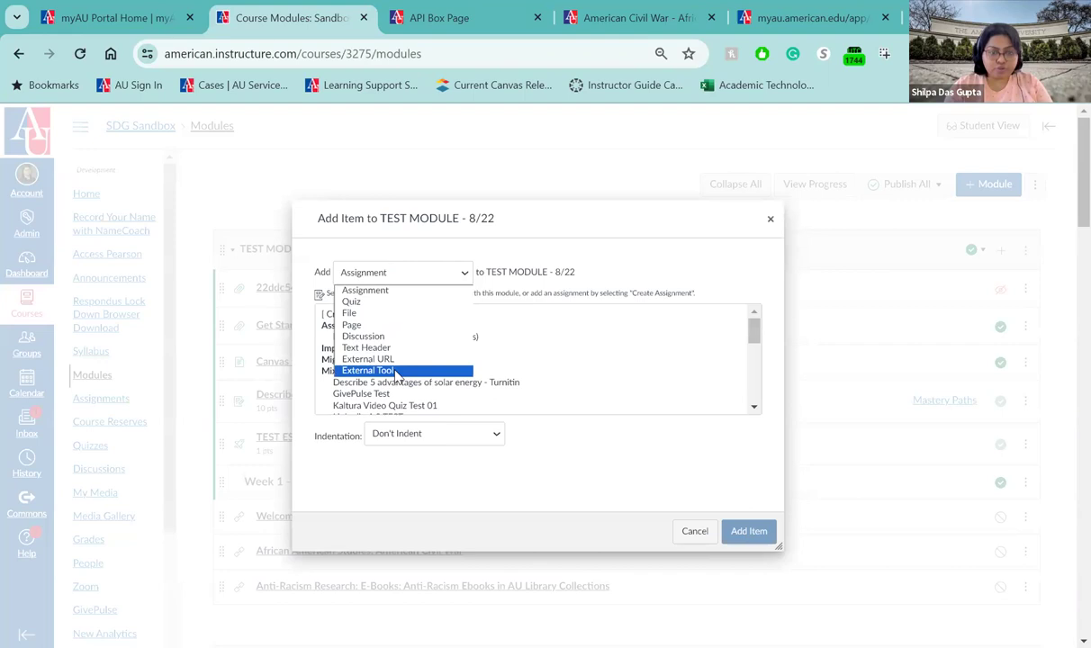
{"action": "left_click", "coordinate": [381, 369]}
{"action": "scroll", "coordinate": [405, 390], "scroll_direction": "down", "scroll_amount": 5}
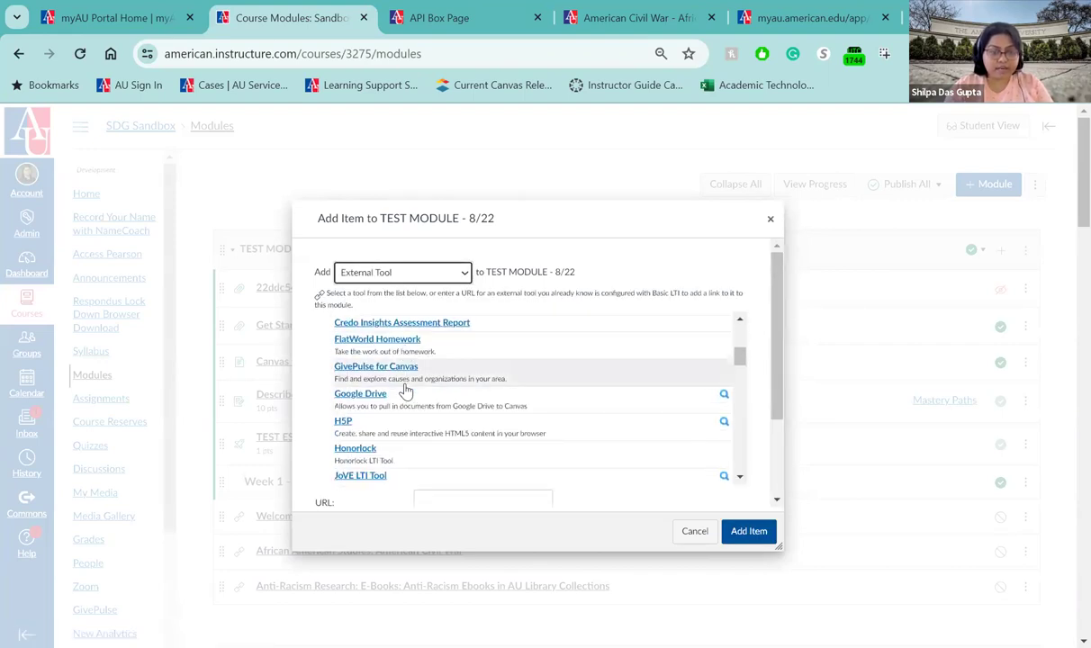
{"action": "scroll", "coordinate": [405, 390], "scroll_direction": "down", "scroll_amount": 4}
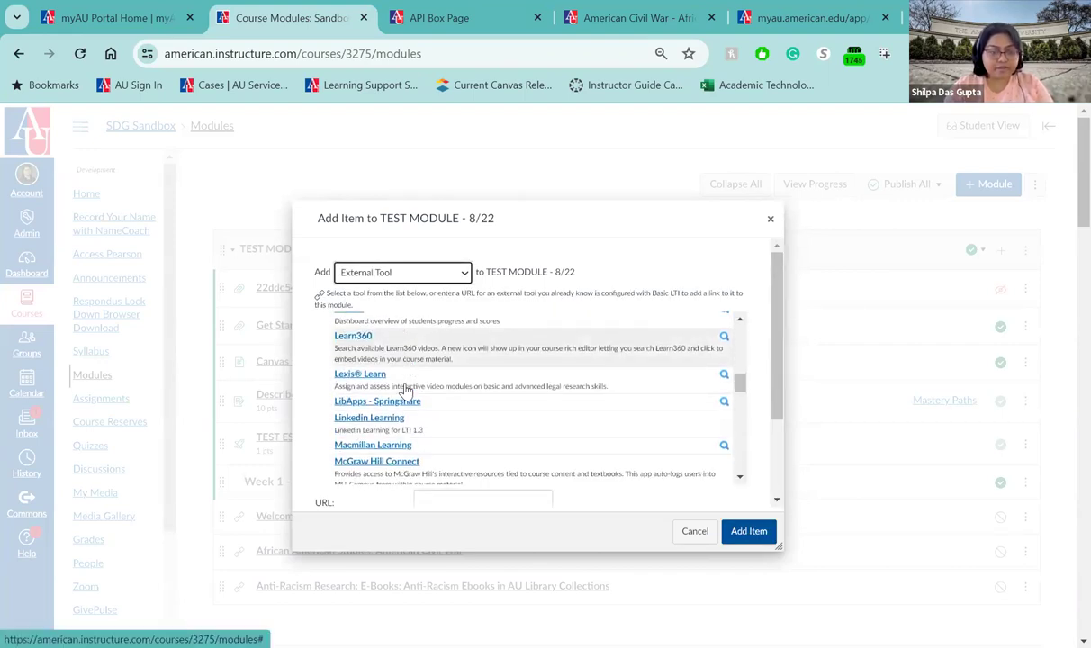
{"action": "left_click", "coordinate": [407, 393]}
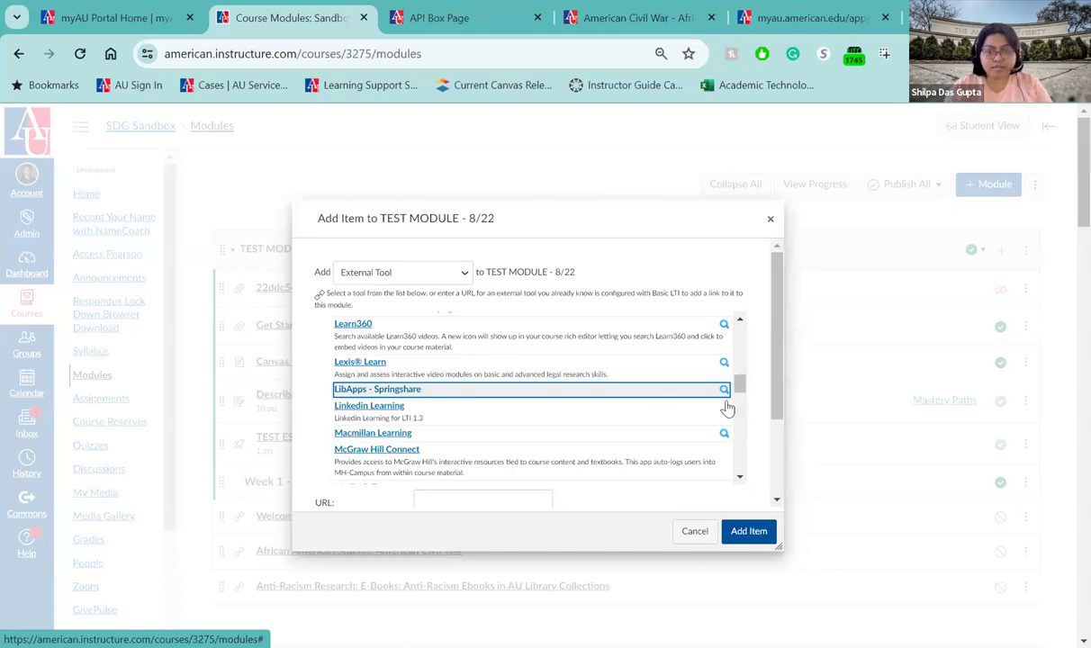
Set the LibGuides site to Subject Guides and the content type to Databases for Specific Subject + Subject Specialists
{"action": "left_click", "coordinate": [684, 389]}
{"action": "left_click", "coordinate": [571, 402]}
{"action": "scroll", "coordinate": [738, 441], "scroll_direction": "down", "scroll_amount": 1}
{"action": "scroll", "coordinate": [535, 461], "scroll_direction": "down", "scroll_amount": 2}
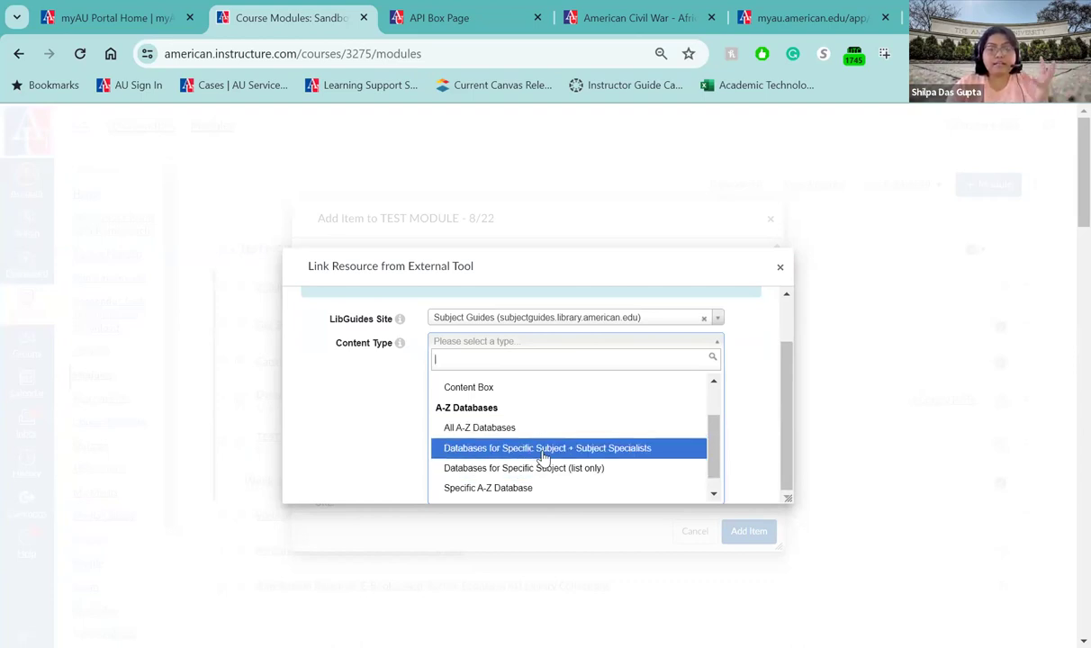
{"action": "scroll", "coordinate": [543, 459], "scroll_direction": "down", "scroll_amount": 1}
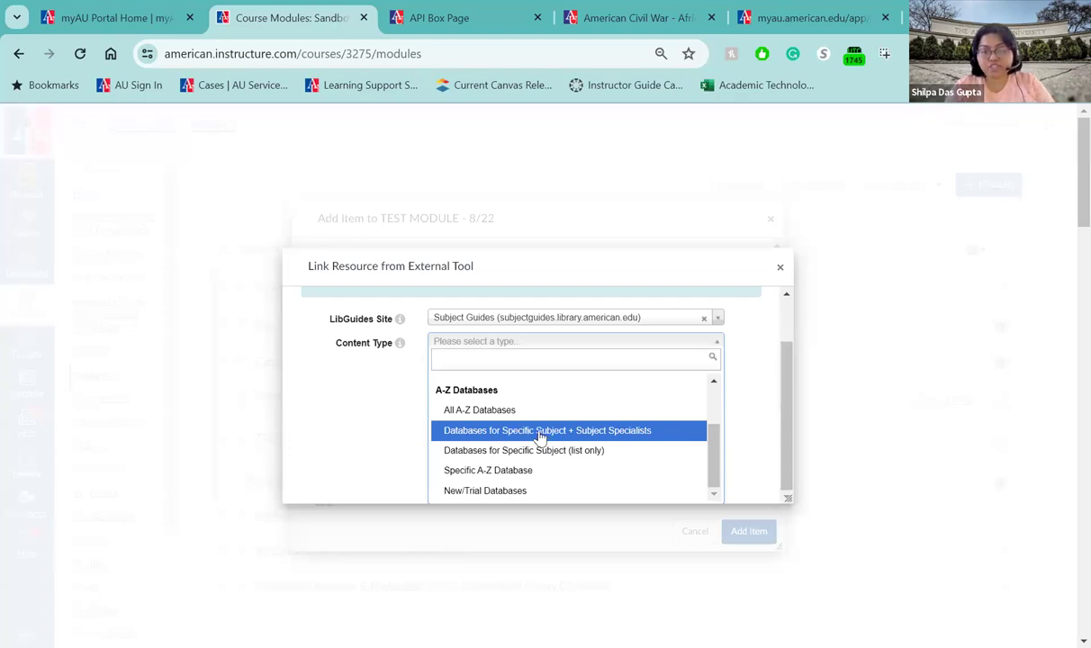
{"action": "left_click", "coordinate": [541, 432]}
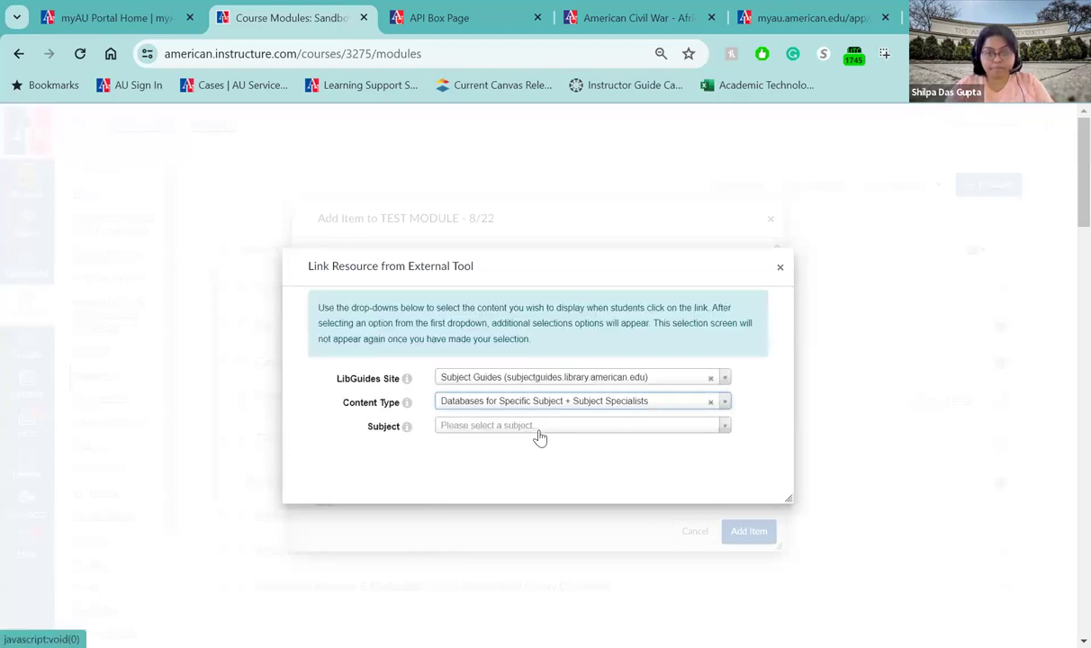
Choose American Studies as the subject, embed the content, and add the item to TEST MODULE - 8/22
{"action": "left_click", "coordinate": [724, 430]}
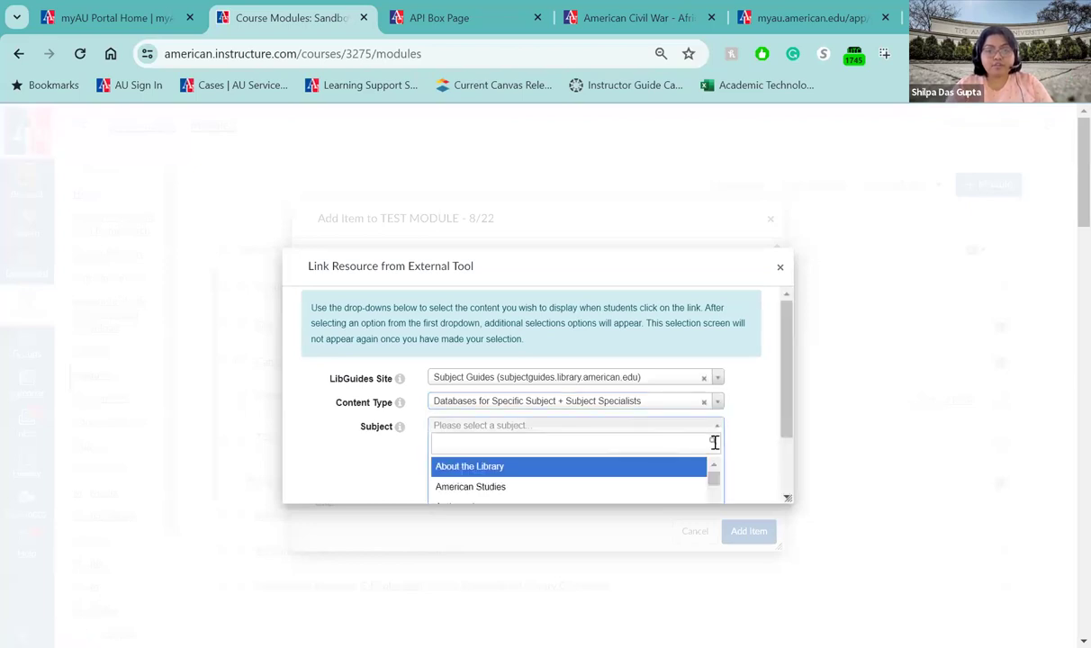
{"action": "scroll", "coordinate": [738, 441], "scroll_direction": "down", "scroll_amount": 1}
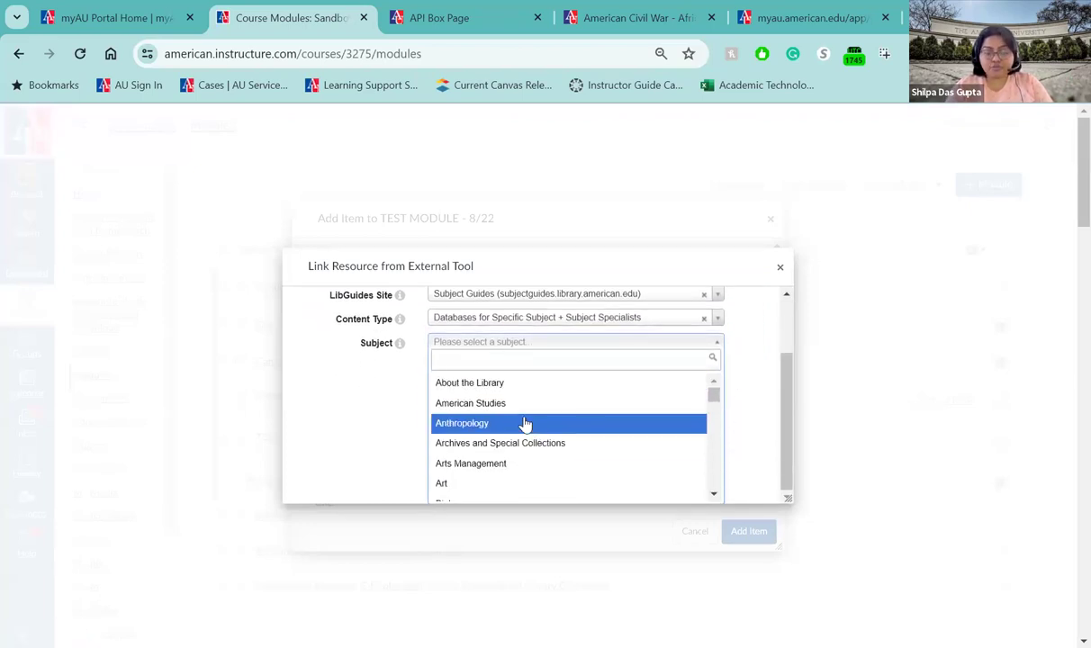
{"action": "scroll", "coordinate": [507, 492], "scroll_direction": "down", "scroll_amount": 1}
{"action": "scroll", "coordinate": [508, 492], "scroll_direction": "down", "scroll_amount": 3}
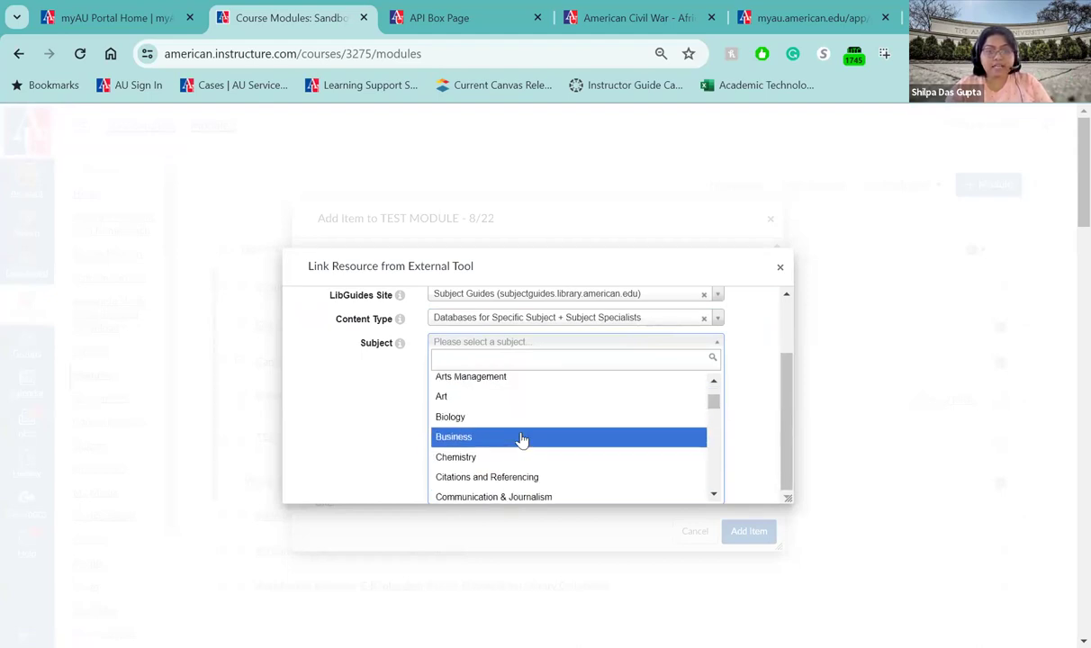
{"action": "scroll", "coordinate": [520, 441], "scroll_direction": "up", "scroll_amount": 3}
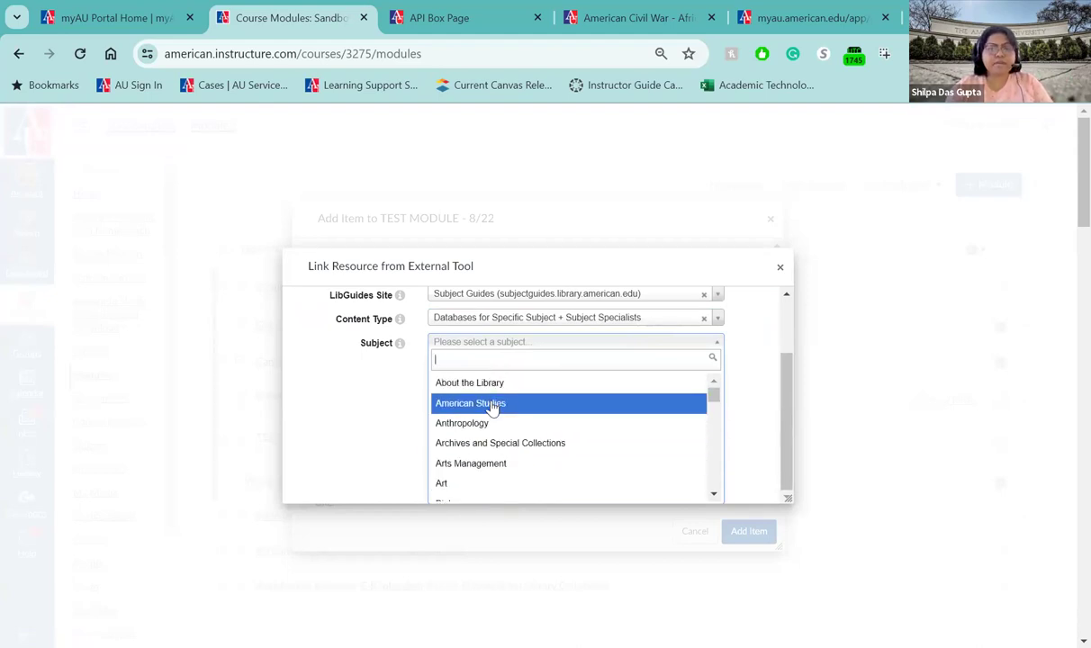
{"action": "left_click", "coordinate": [495, 406]}
{"action": "left_click", "coordinate": [477, 450]}
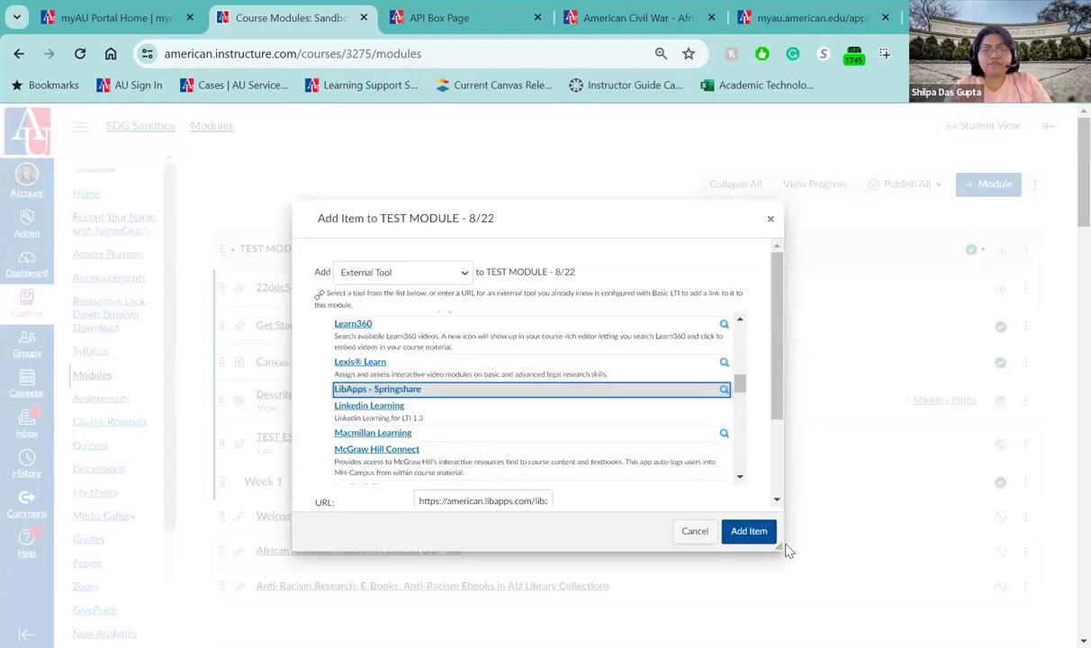
{"action": "left_click", "coordinate": [746, 532]}
Load the American Studies module item in a new window and look through its list of databases
{"action": "scroll", "coordinate": [570, 441], "scroll_direction": "down", "scroll_amount": 3}
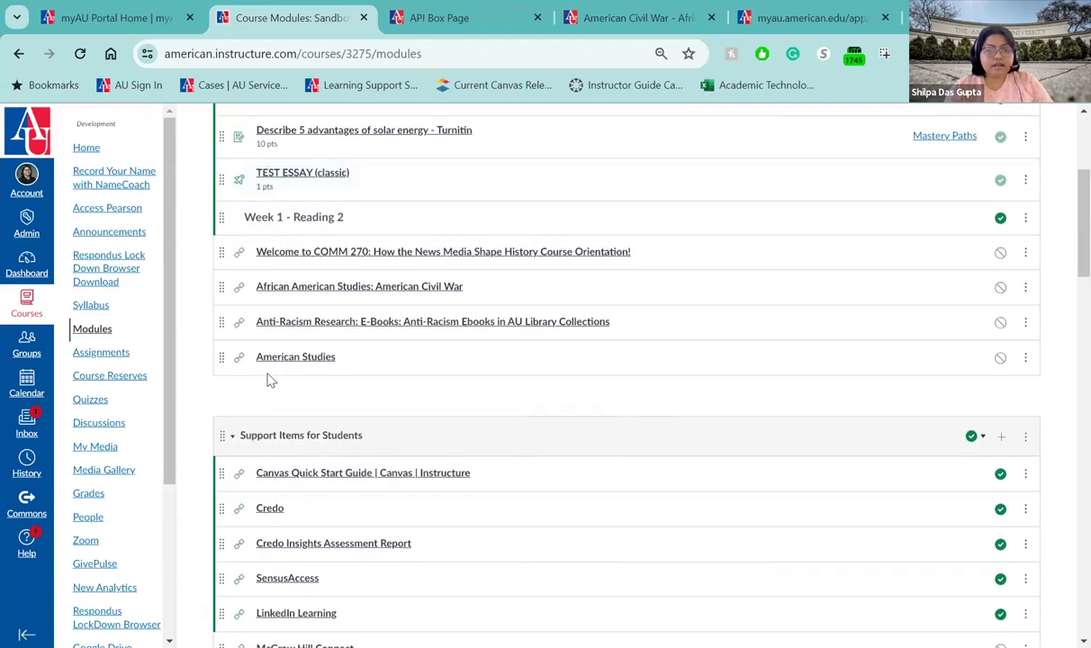
{"action": "left_click", "coordinate": [308, 360]}
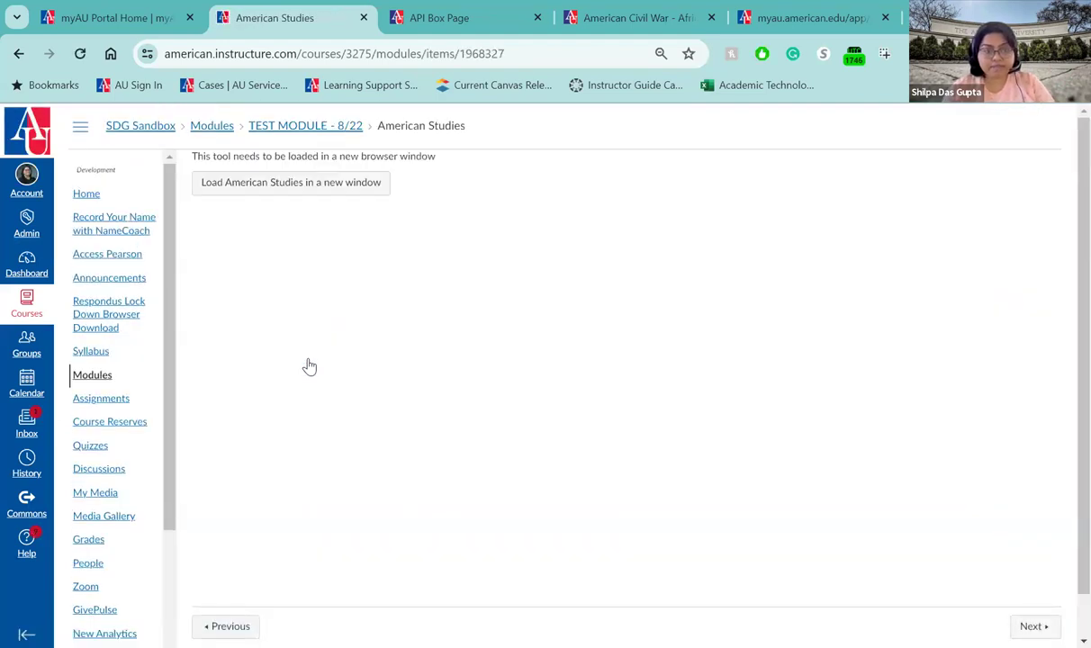
{"action": "left_click", "coordinate": [320, 186]}
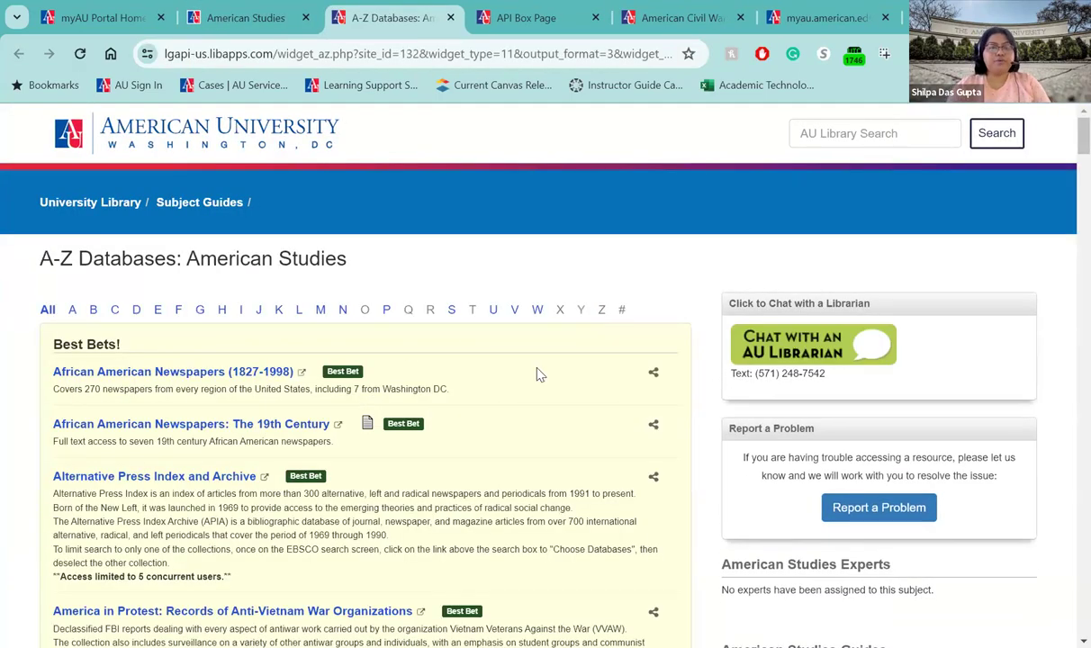
{"action": "scroll", "coordinate": [537, 374], "scroll_direction": "down", "scroll_amount": 2}
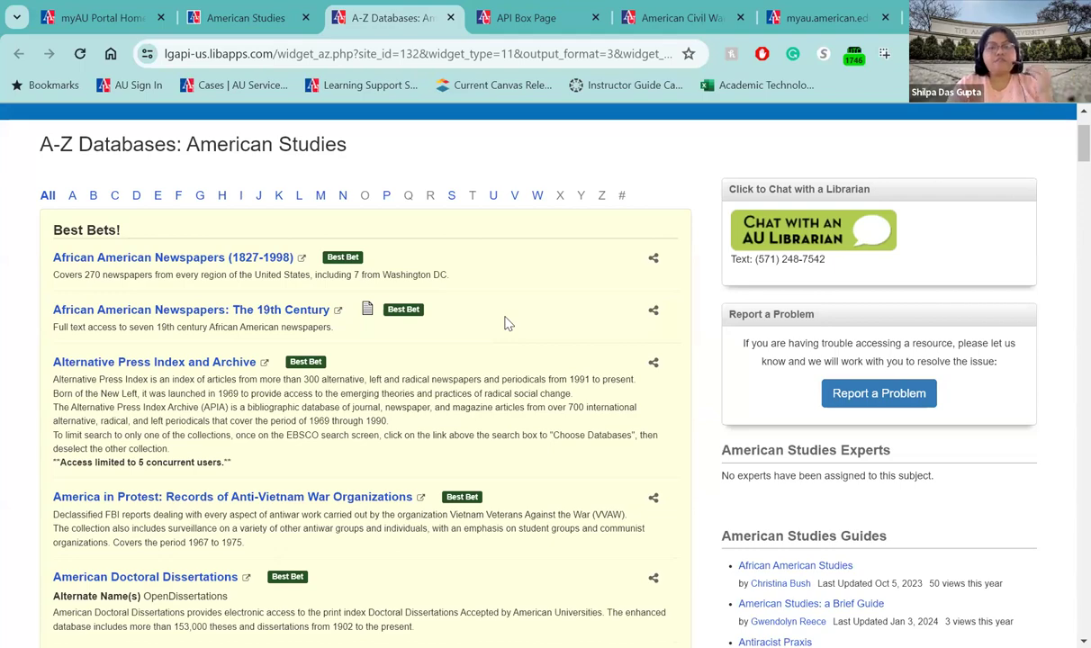
{"action": "scroll", "coordinate": [507, 322], "scroll_direction": "down", "scroll_amount": 7}
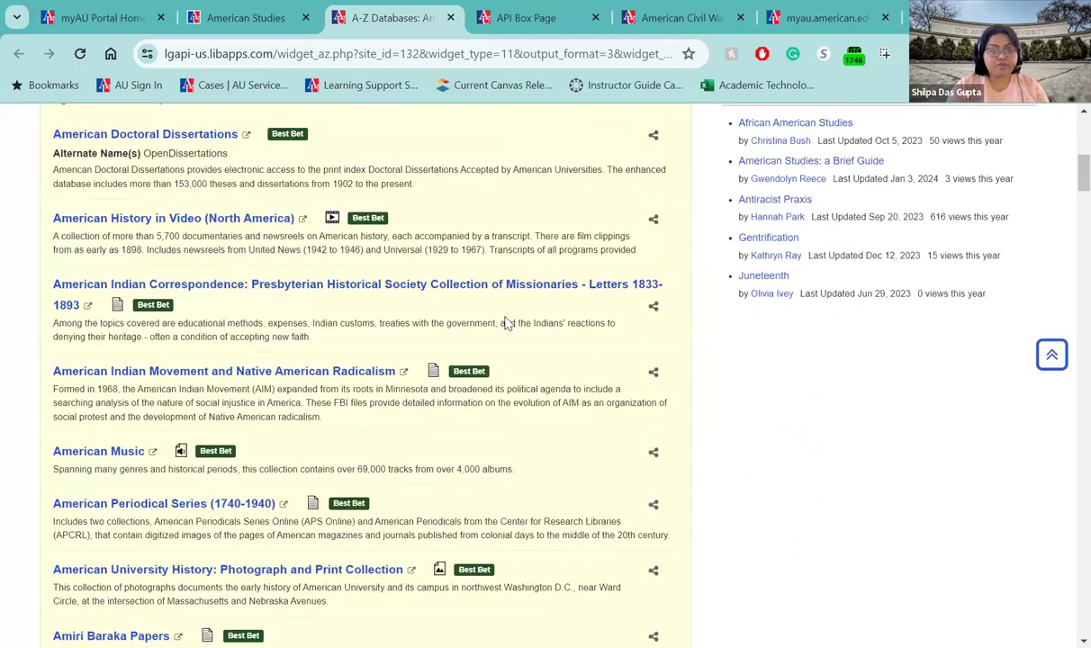
{"action": "scroll", "coordinate": [507, 322], "scroll_direction": "down", "scroll_amount": 12}
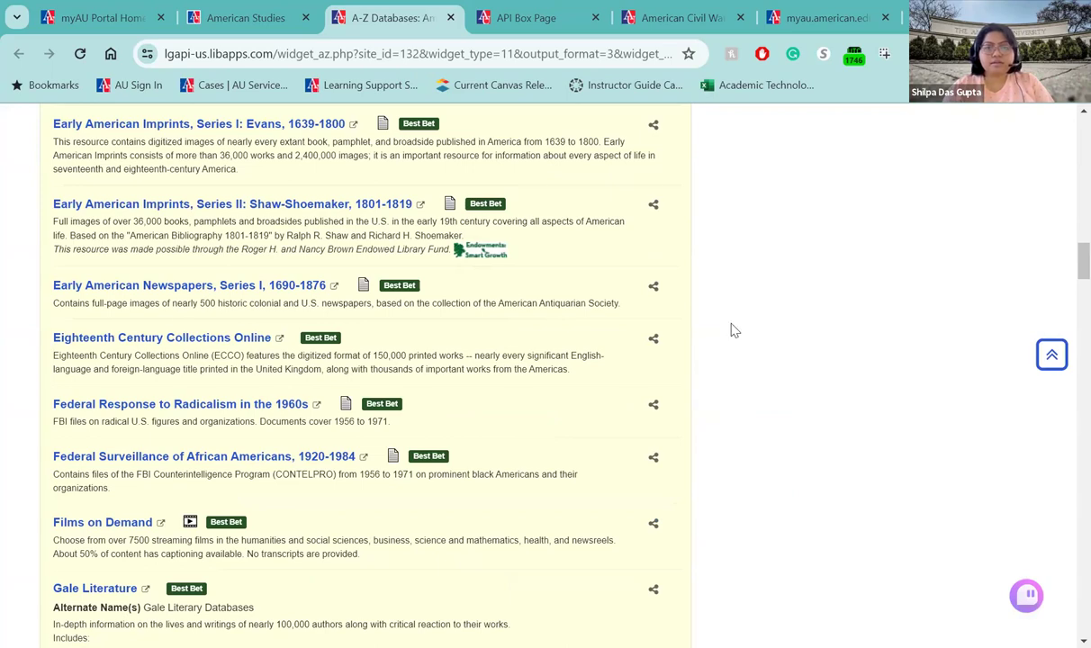
{"action": "scroll", "coordinate": [444, 123], "scroll_direction": "up", "scroll_amount": 15}
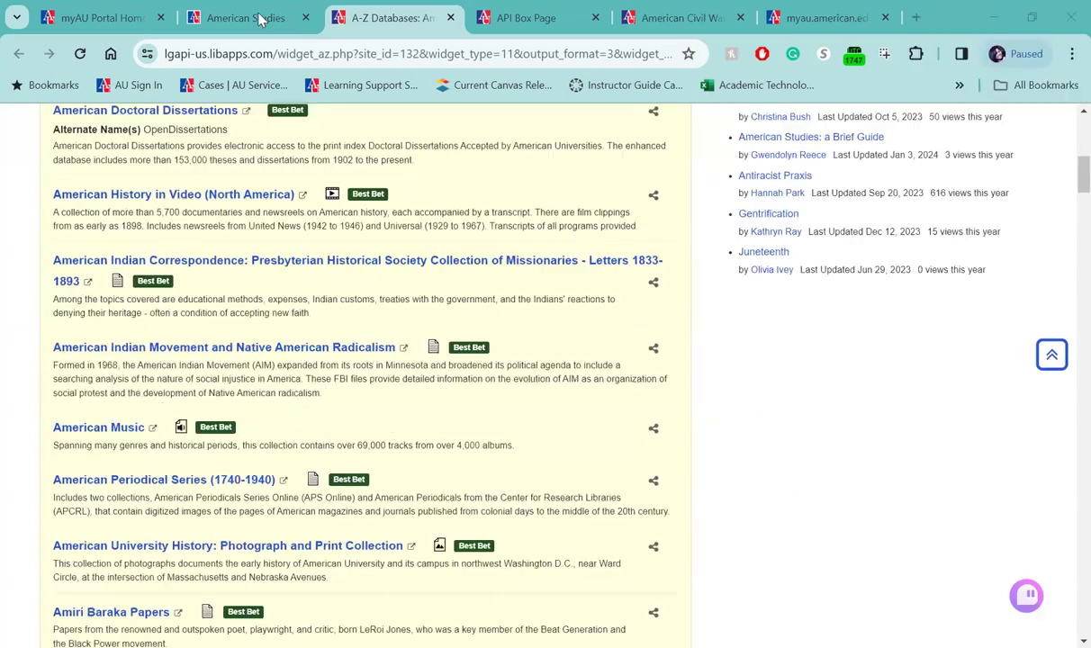
Review the library items in the course's module list, then revisit the start of the American Studies A-Z Databases page
{"action": "left_click", "coordinate": [252, 18]}
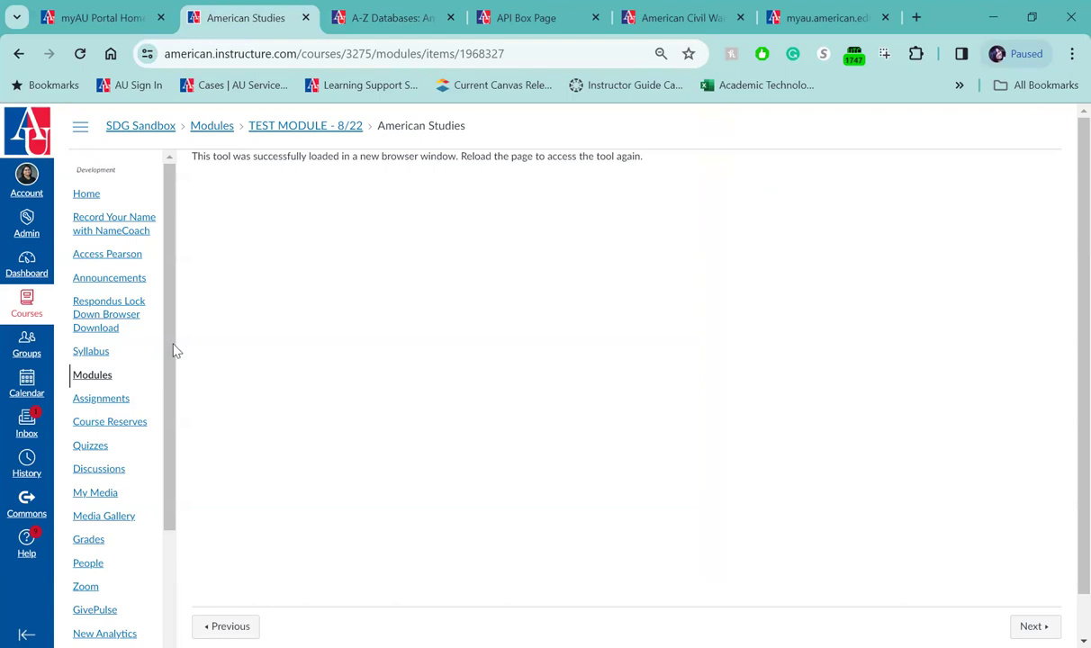
{"action": "left_click", "coordinate": [104, 376]}
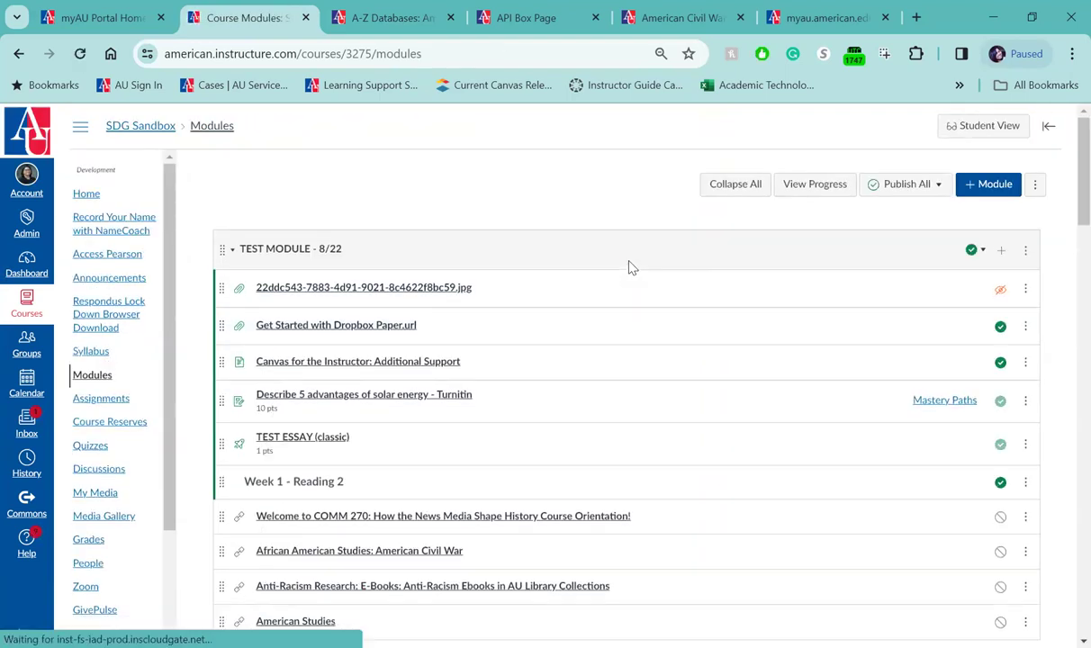
{"action": "scroll", "coordinate": [630, 267], "scroll_direction": "down", "scroll_amount": 2}
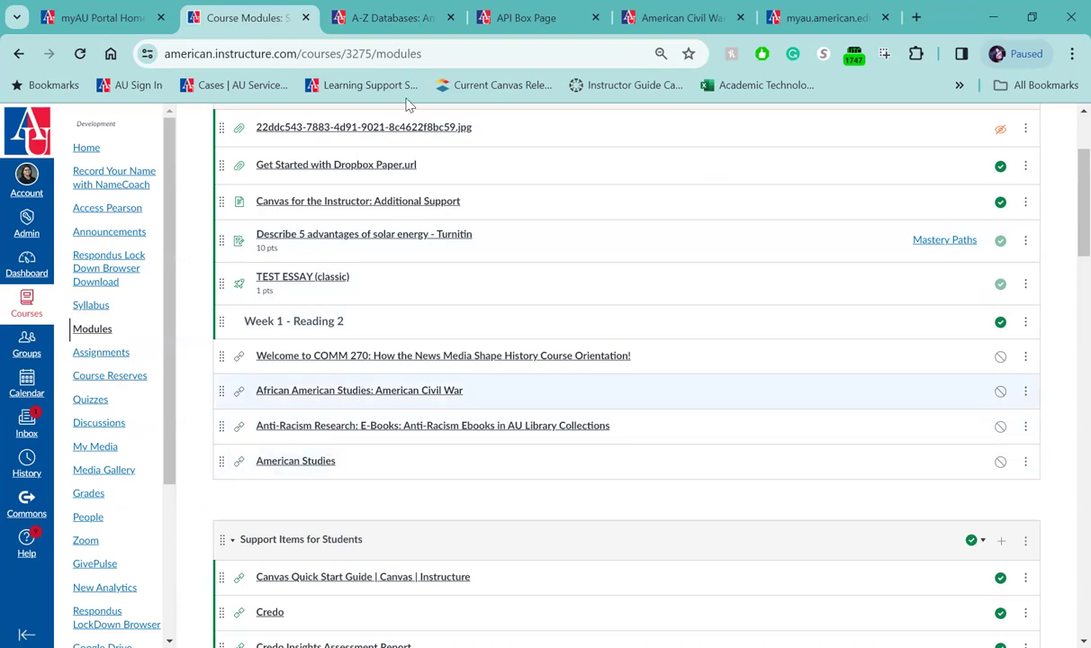
{"action": "left_click", "coordinate": [410, 21]}
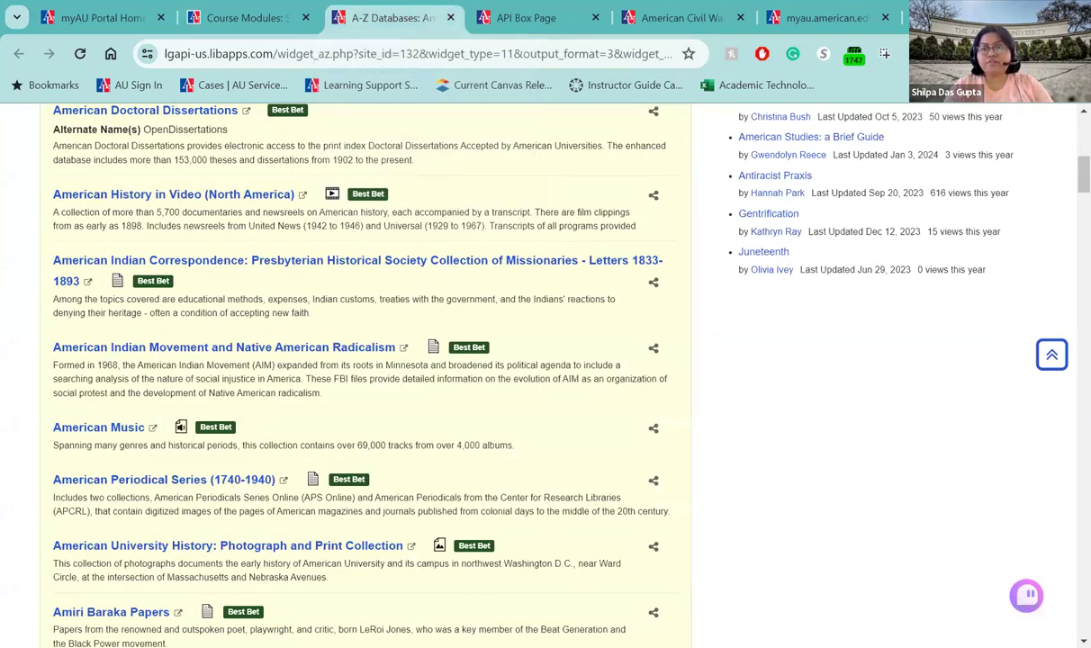
{"action": "scroll", "coordinate": [551, 280], "scroll_direction": "up", "scroll_amount": 10}
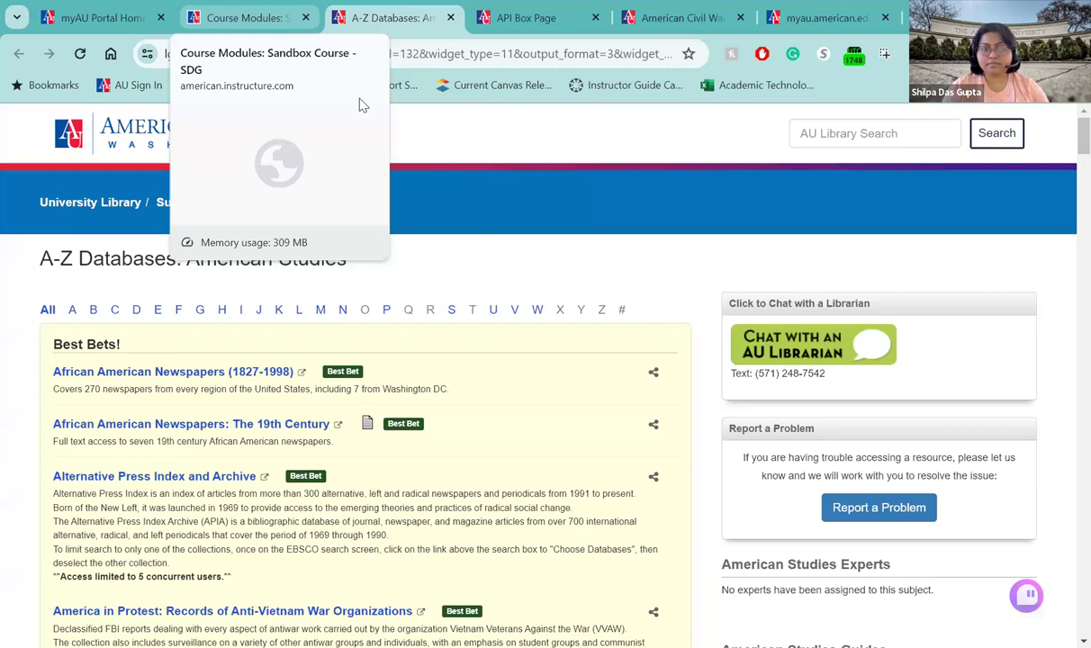
Go back to the course modules and open the Navigation section of the course settings
{"action": "left_click", "coordinate": [363, 105]}
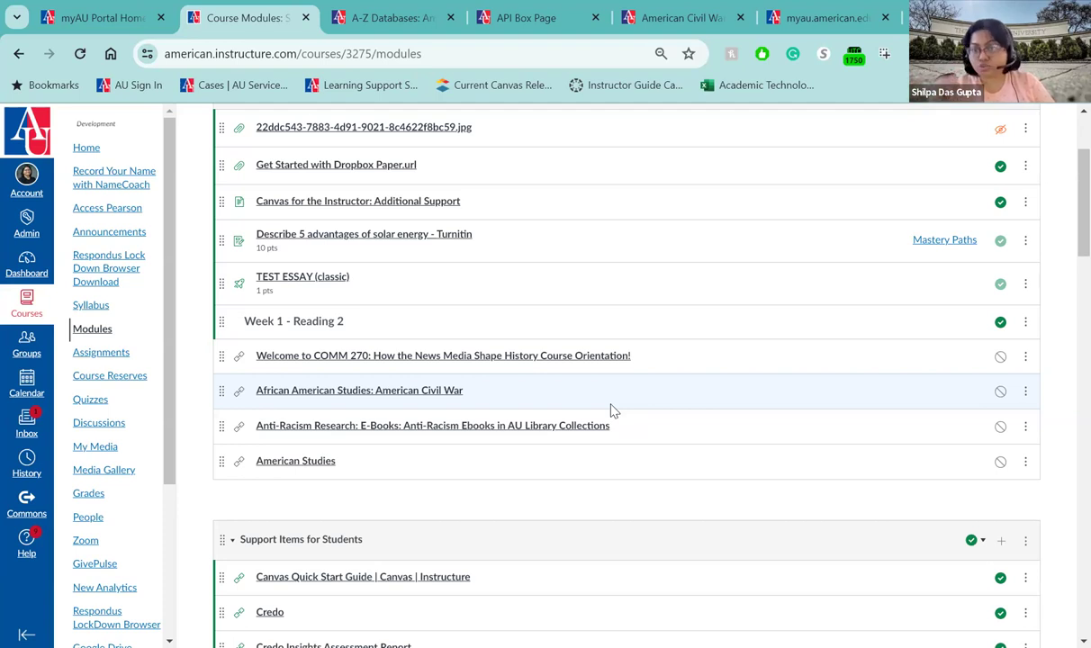
{"action": "scroll", "coordinate": [721, 341], "scroll_direction": "up", "scroll_amount": 3}
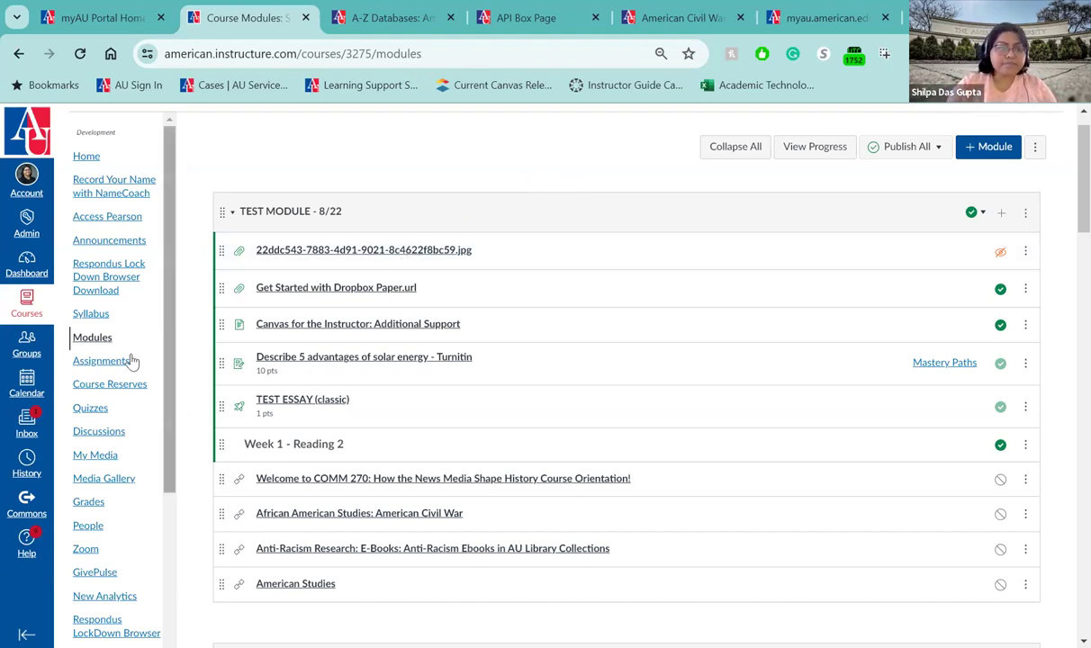
{"action": "scroll", "coordinate": [129, 364], "scroll_direction": "down", "scroll_amount": 3}
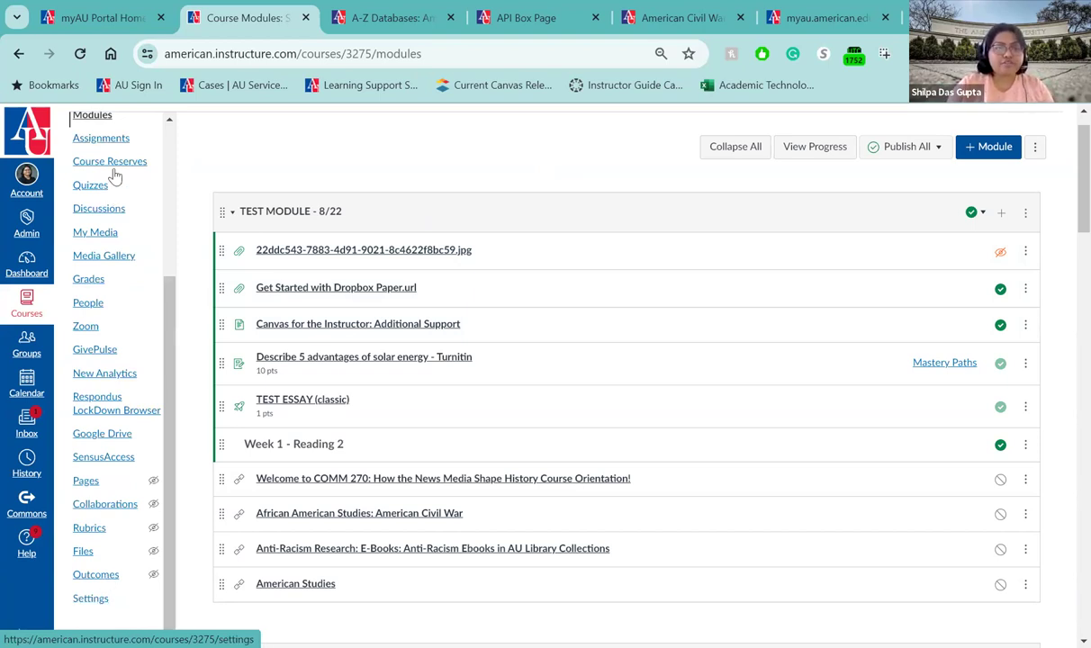
{"action": "left_click", "coordinate": [93, 599]}
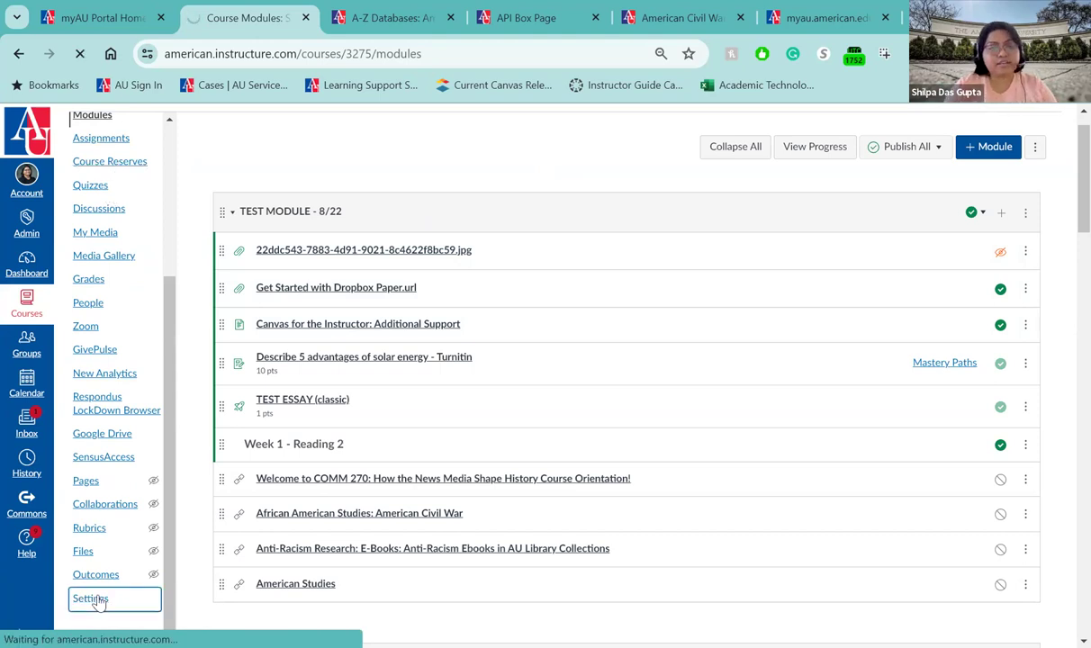
{"action": "left_click", "coordinate": [370, 185]}
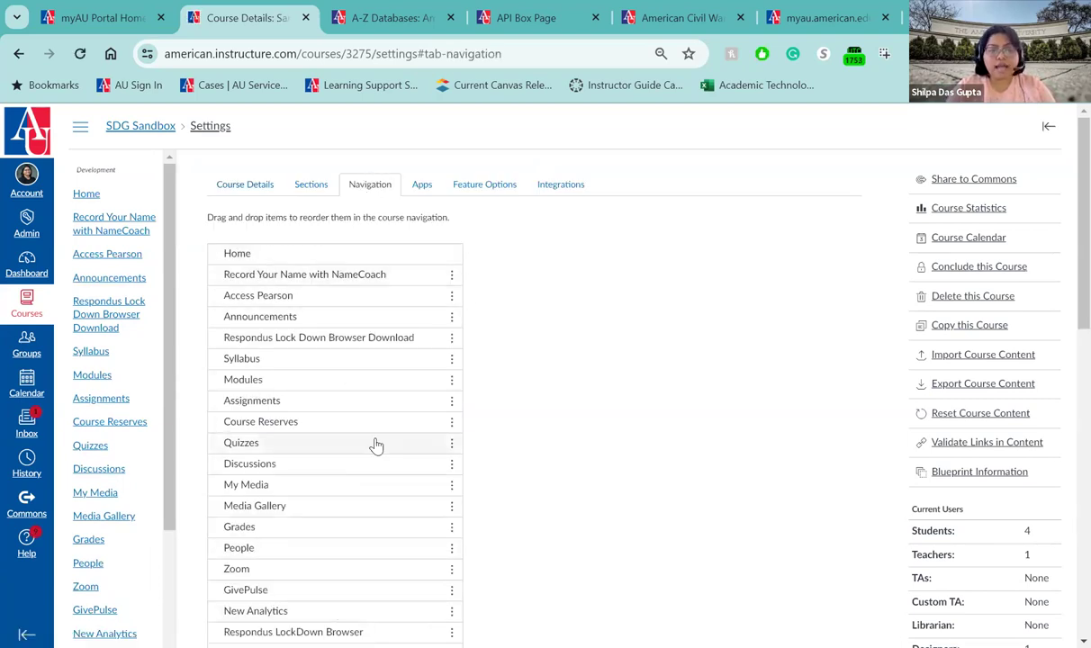
Disable Course Reserves in the course navigation, and enable it again from the list of items hidden from students
{"action": "left_click", "coordinate": [450, 422]}
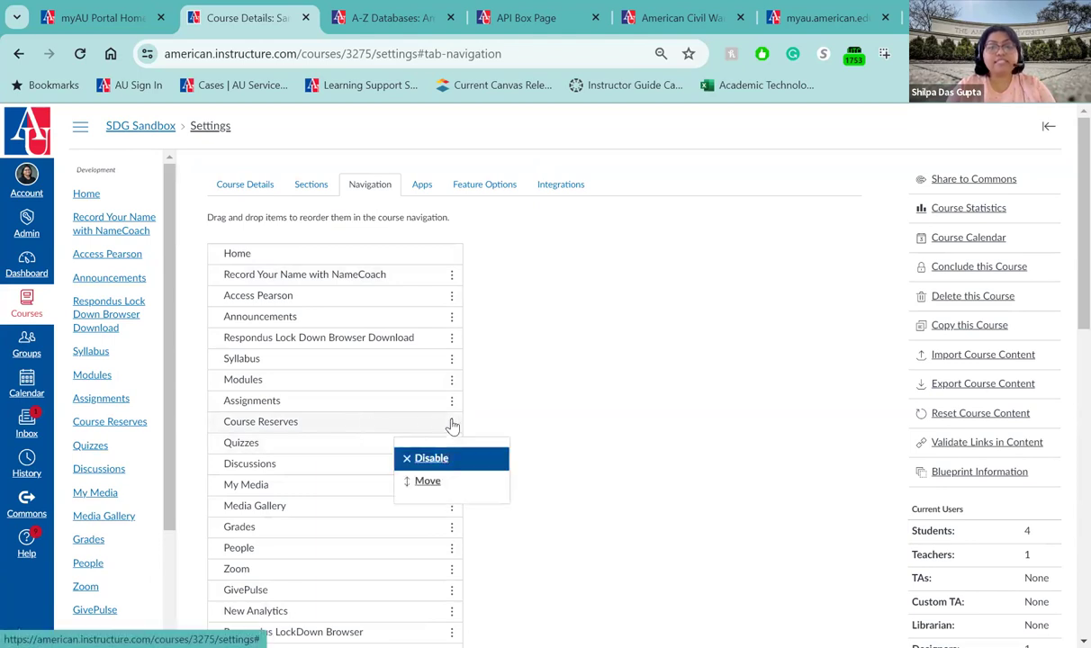
{"action": "left_click", "coordinate": [418, 452]}
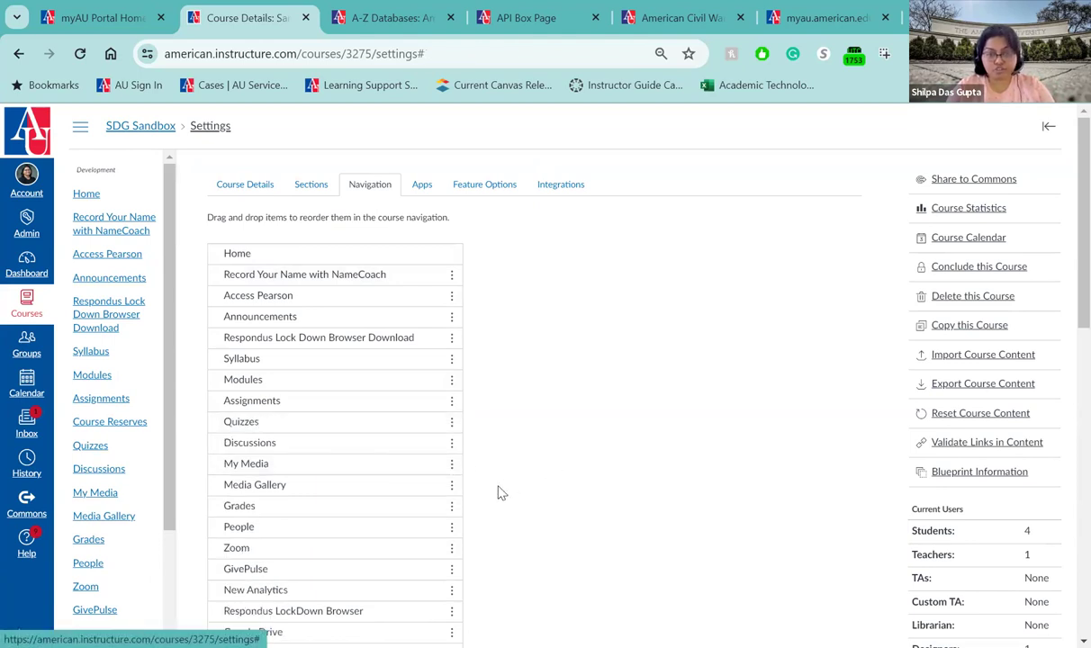
{"action": "scroll", "coordinate": [501, 493], "scroll_direction": "down", "scroll_amount": 5}
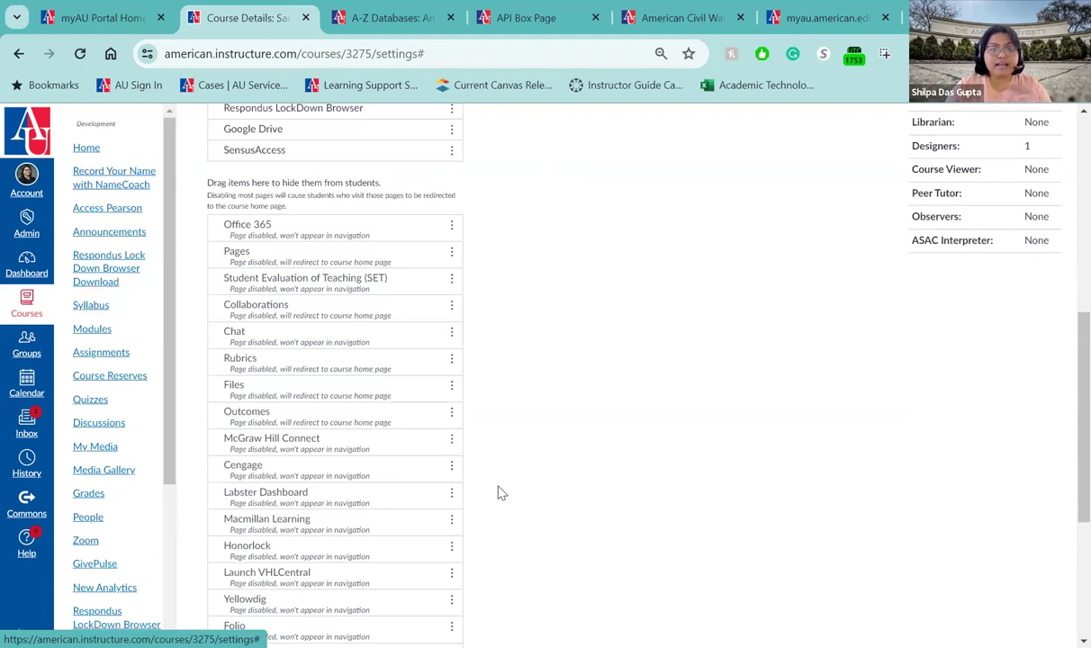
{"action": "scroll", "coordinate": [501, 493], "scroll_direction": "down", "scroll_amount": 3}
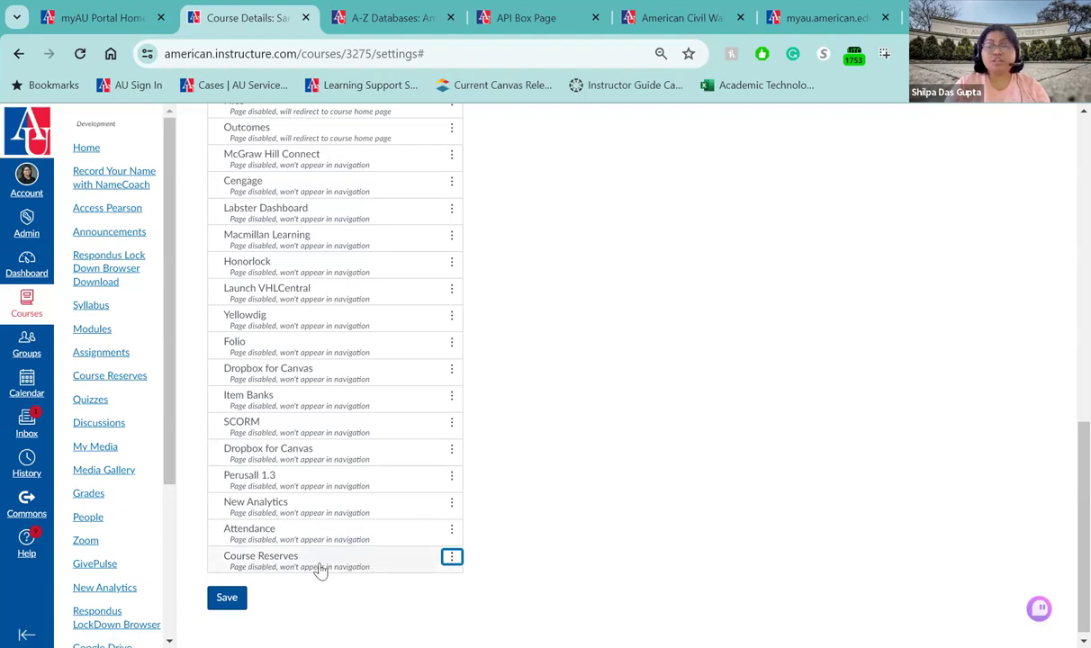
{"action": "left_click", "coordinate": [452, 558]}
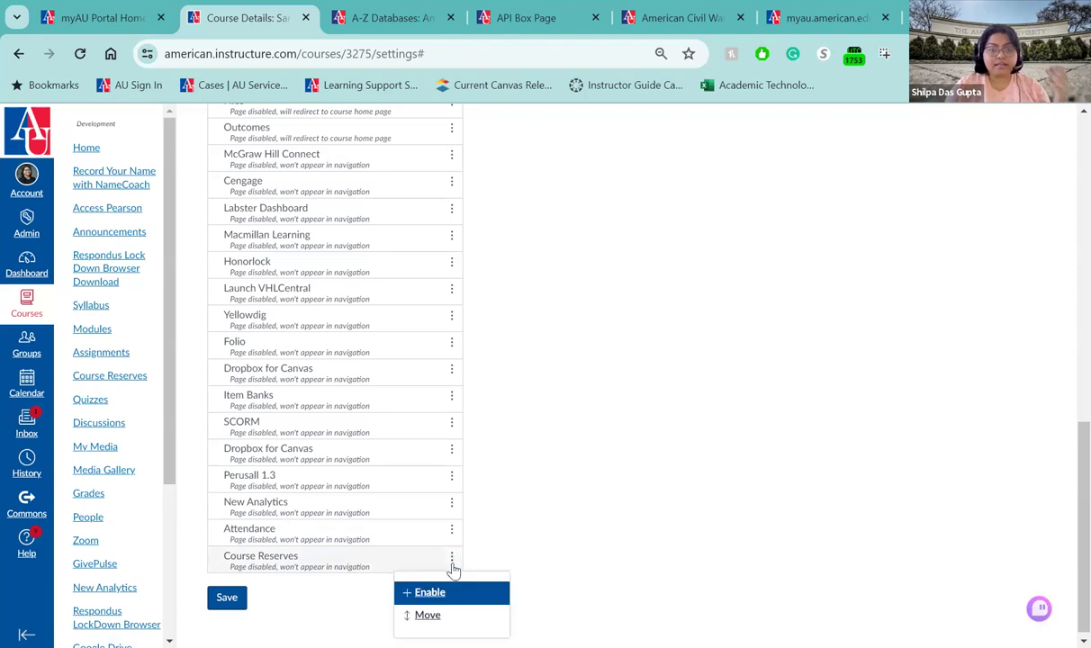
{"action": "left_click", "coordinate": [427, 592]}
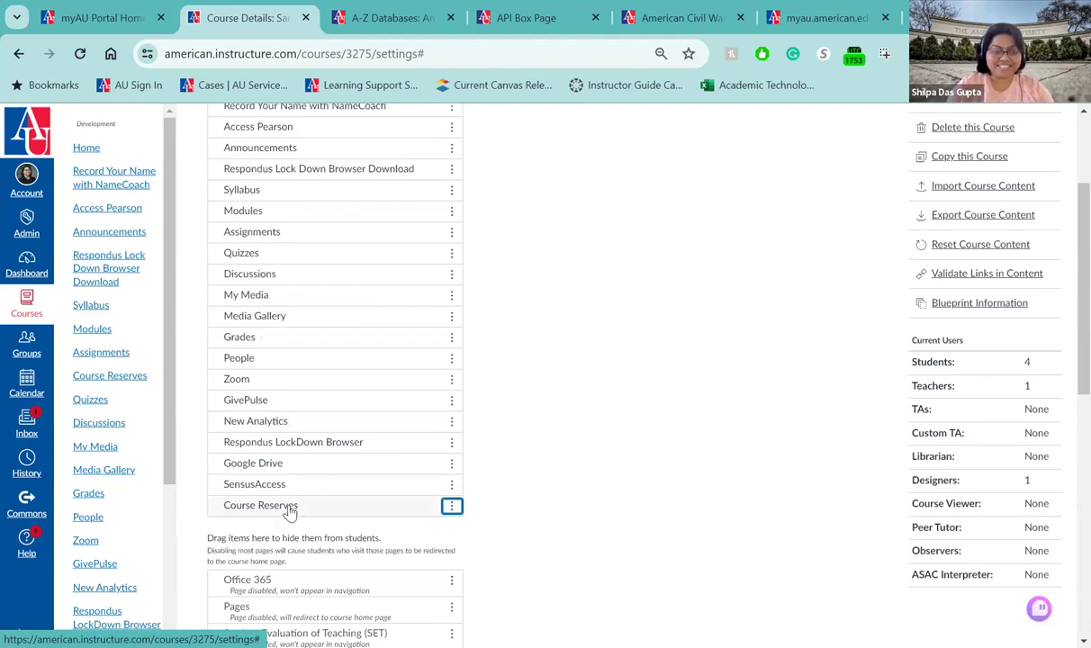
Move Course Reserves directly below Record Your Name with NameCoach in the course navigation and save the order
{"action": "left_click_drag", "start_coordinate": [289, 511], "coordinate": [280, 134]}
{"action": "scroll", "coordinate": [546, 251], "scroll_direction": "up", "scroll_amount": 3}
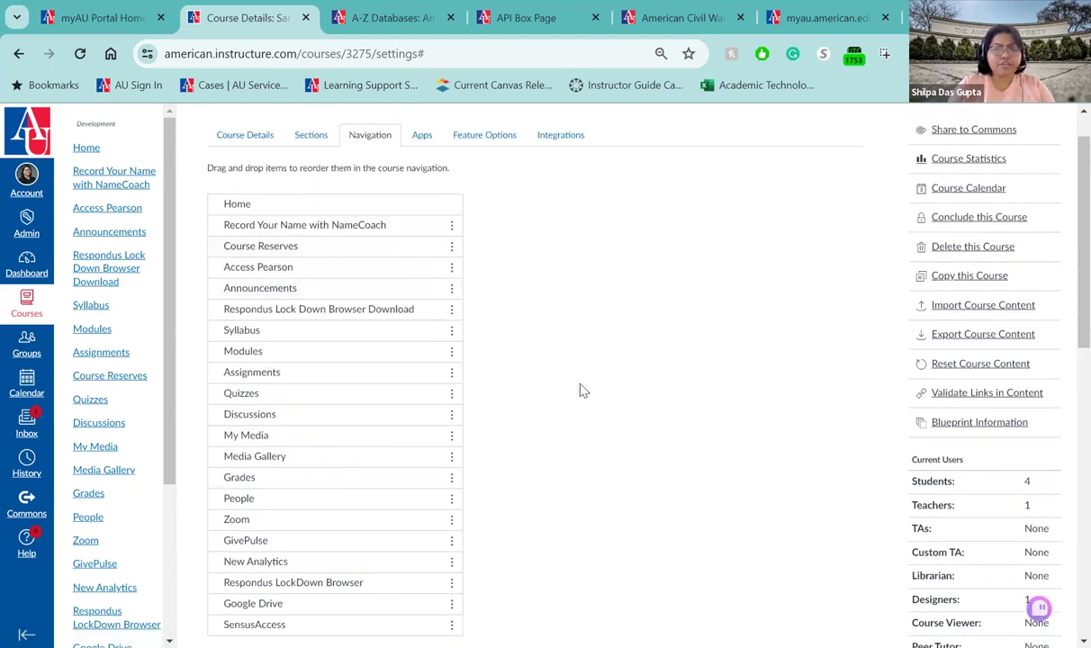
{"action": "scroll", "coordinate": [580, 388], "scroll_direction": "down", "scroll_amount": 10}
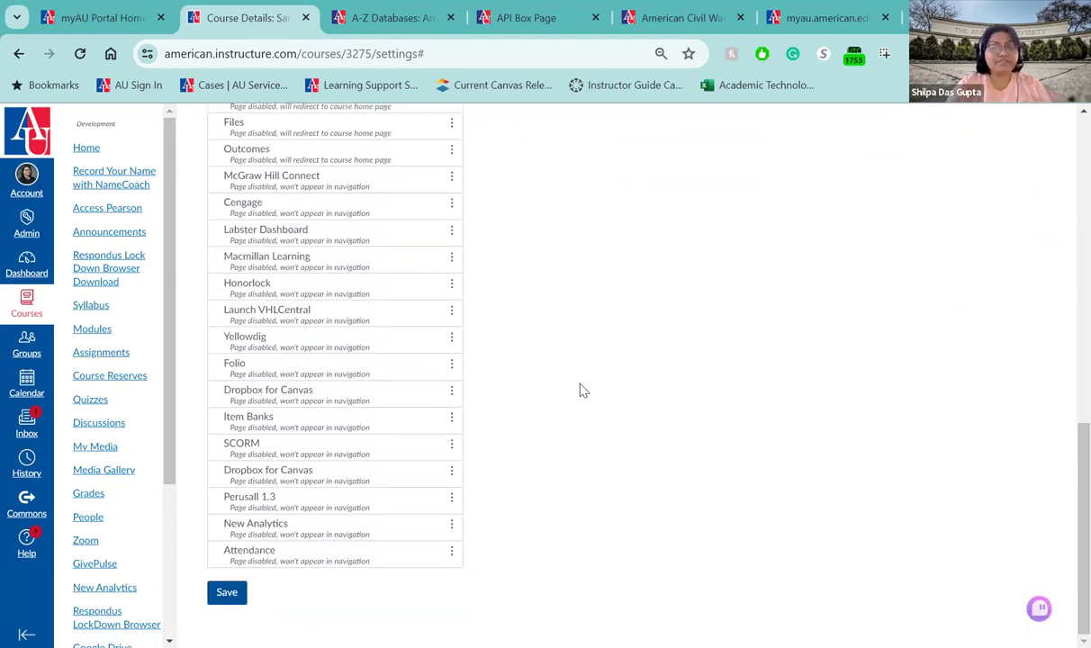
{"action": "left_click", "coordinate": [228, 594]}
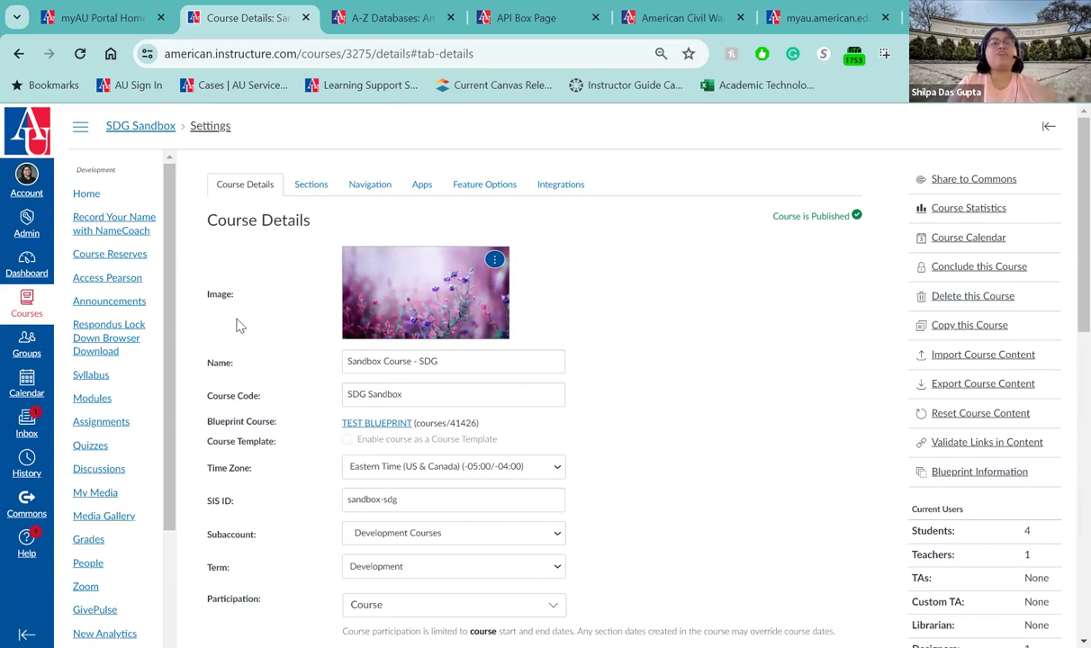
Open the course's Course Reserves page and start a new reserve request for a book
{"action": "left_click", "coordinate": [113, 257]}
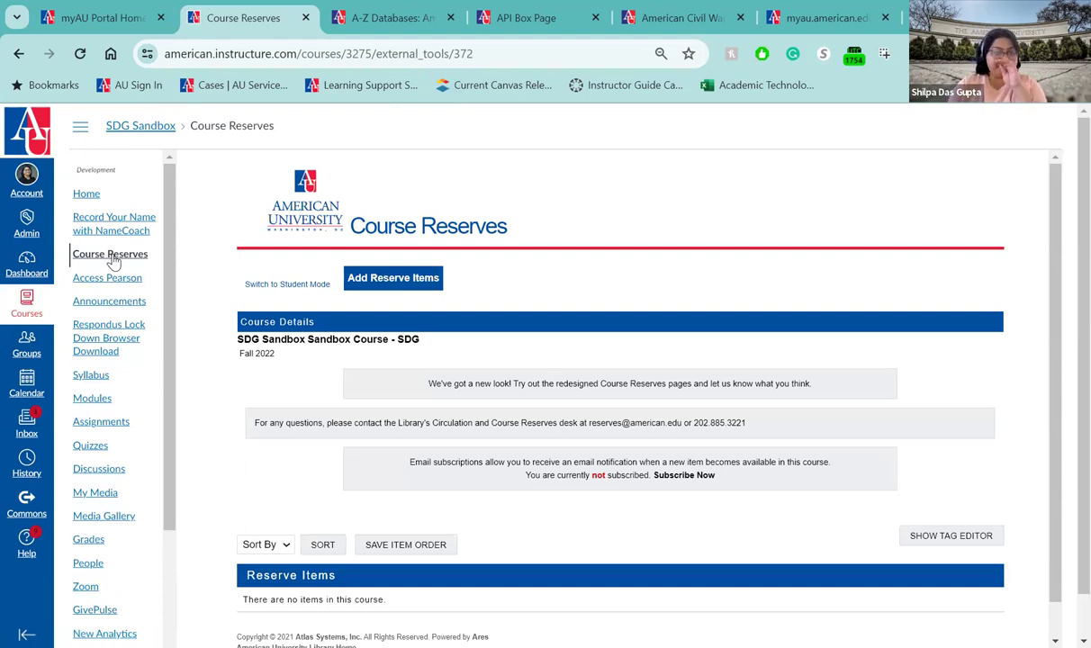
{"action": "scroll", "coordinate": [585, 276], "scroll_direction": "down", "scroll_amount": 1}
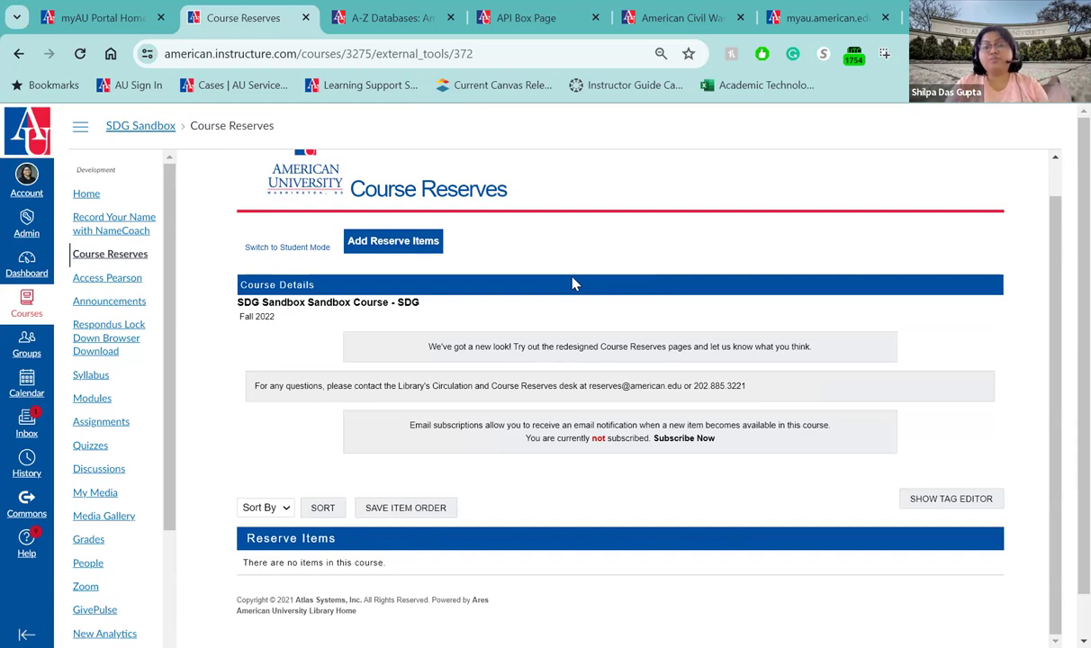
{"action": "left_click", "coordinate": [379, 253]}
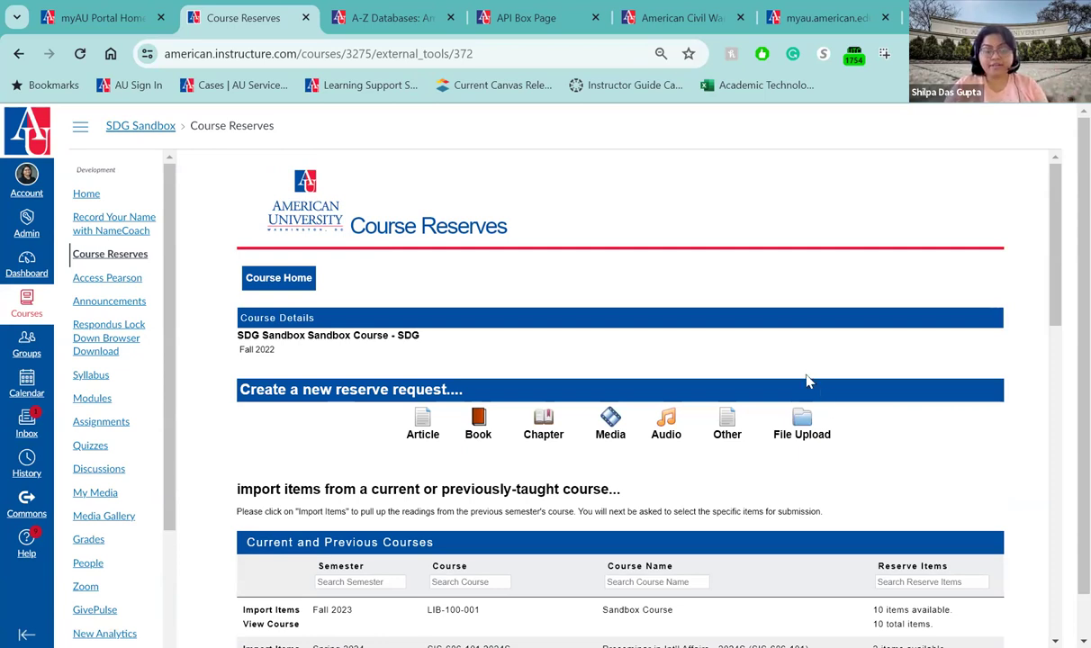
{"action": "left_click", "coordinate": [480, 427]}
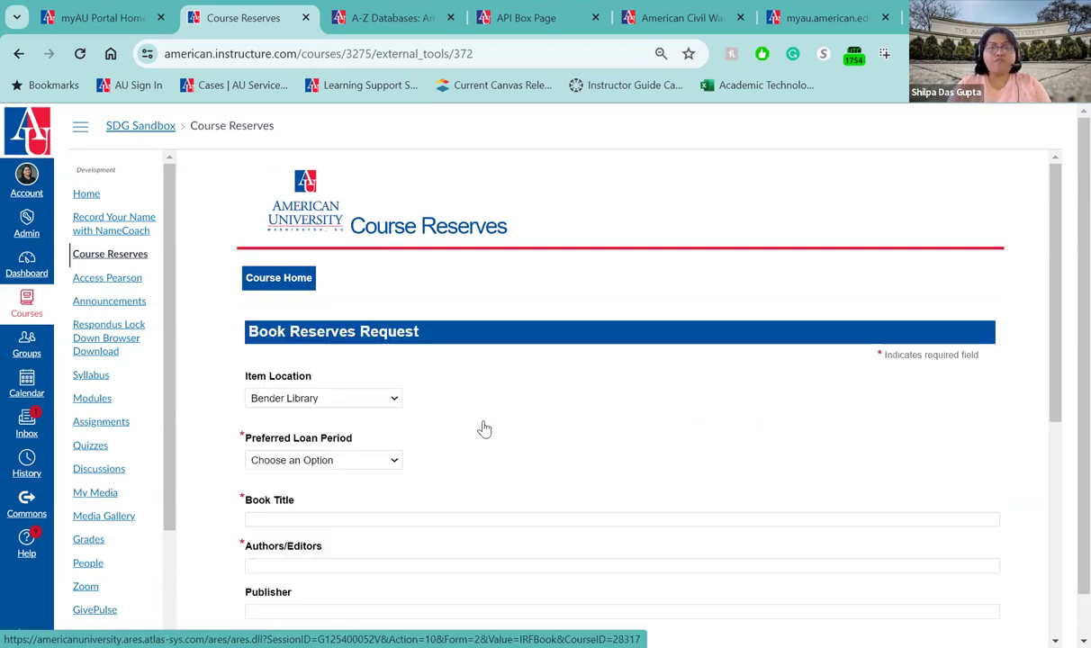
Examine the Book Reserves Request form, including the item location choices, loan period choices, notes, course tags and supply options
{"action": "scroll", "coordinate": [484, 429], "scroll_direction": "down", "scroll_amount": 1}
{"action": "scroll", "coordinate": [484, 429], "scroll_direction": "down", "scroll_amount": 3}
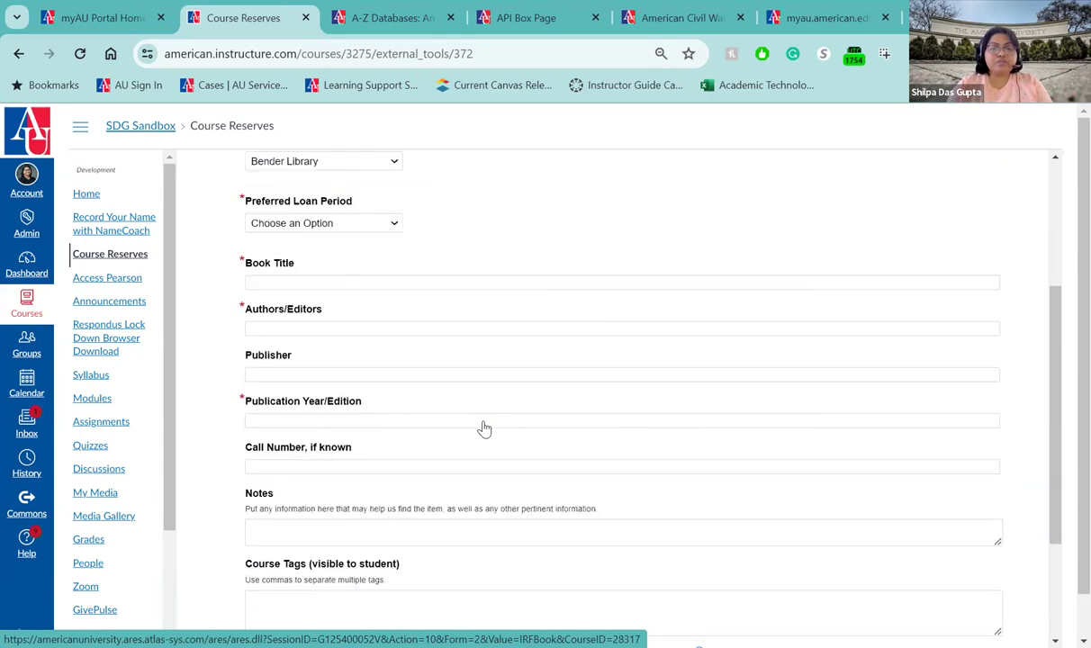
{"action": "scroll", "coordinate": [484, 429], "scroll_direction": "up", "scroll_amount": 3}
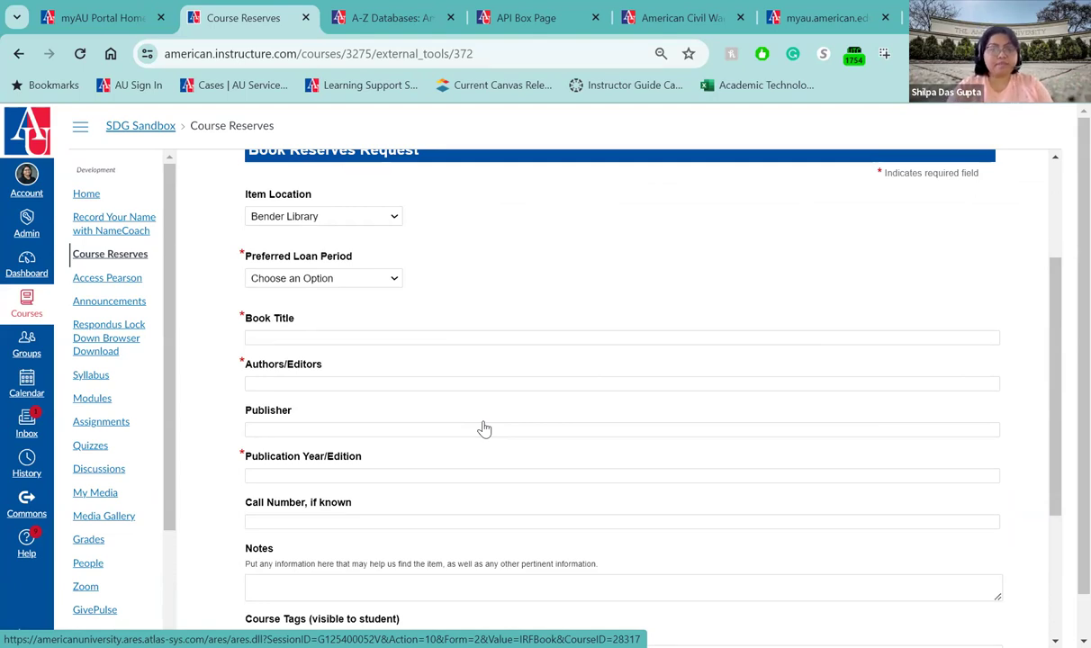
{"action": "left_click", "coordinate": [395, 220]}
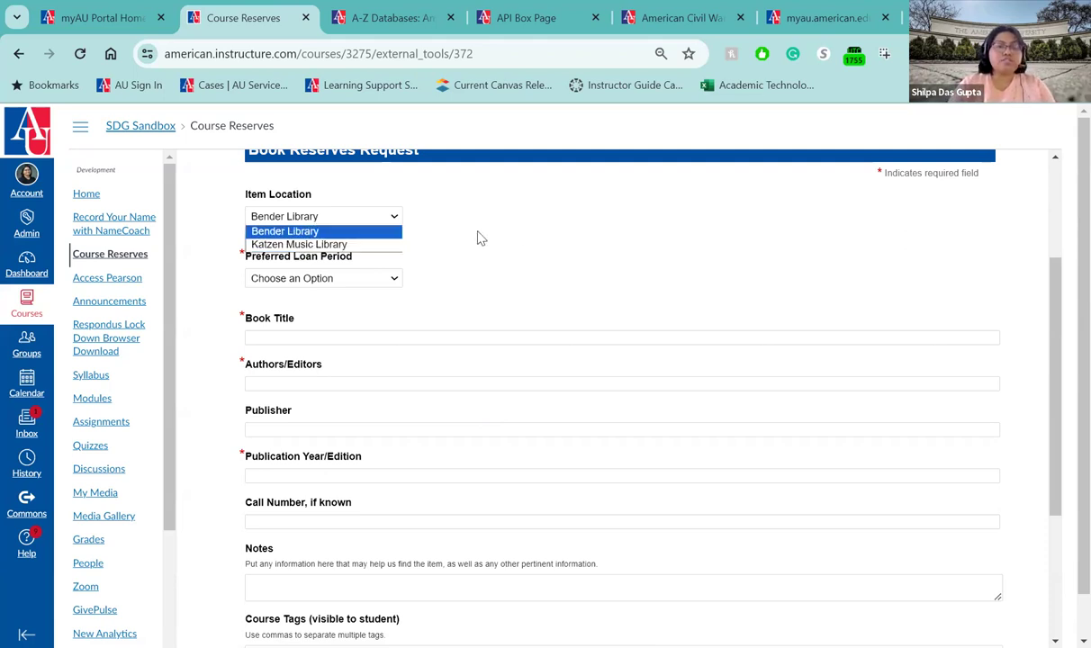
{"action": "left_click", "coordinate": [468, 263]}
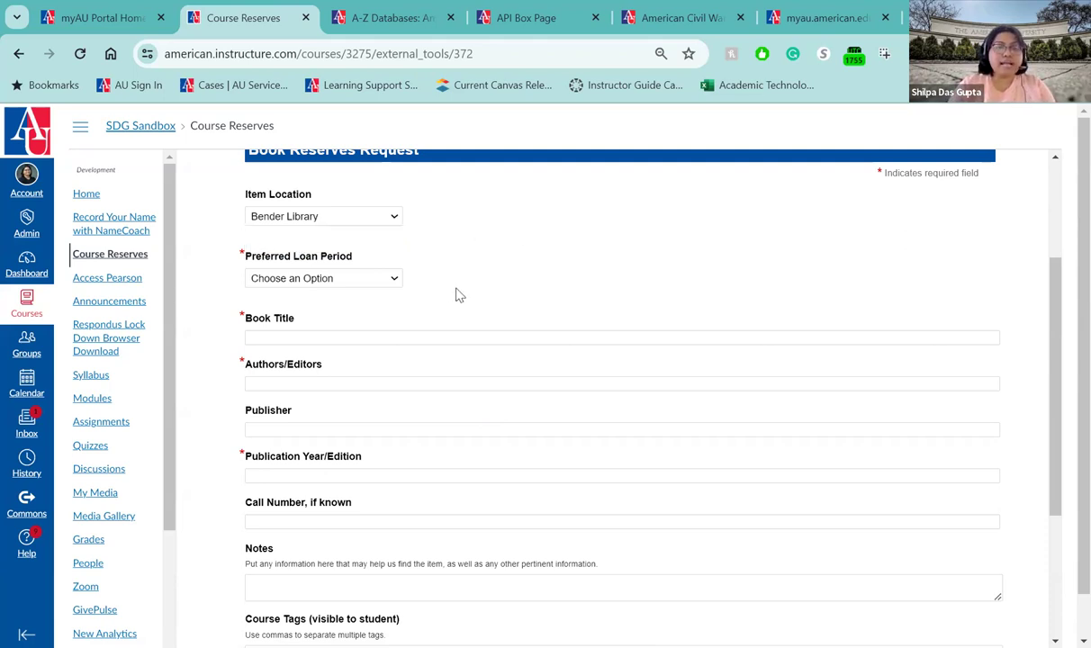
{"action": "left_click", "coordinate": [392, 281]}
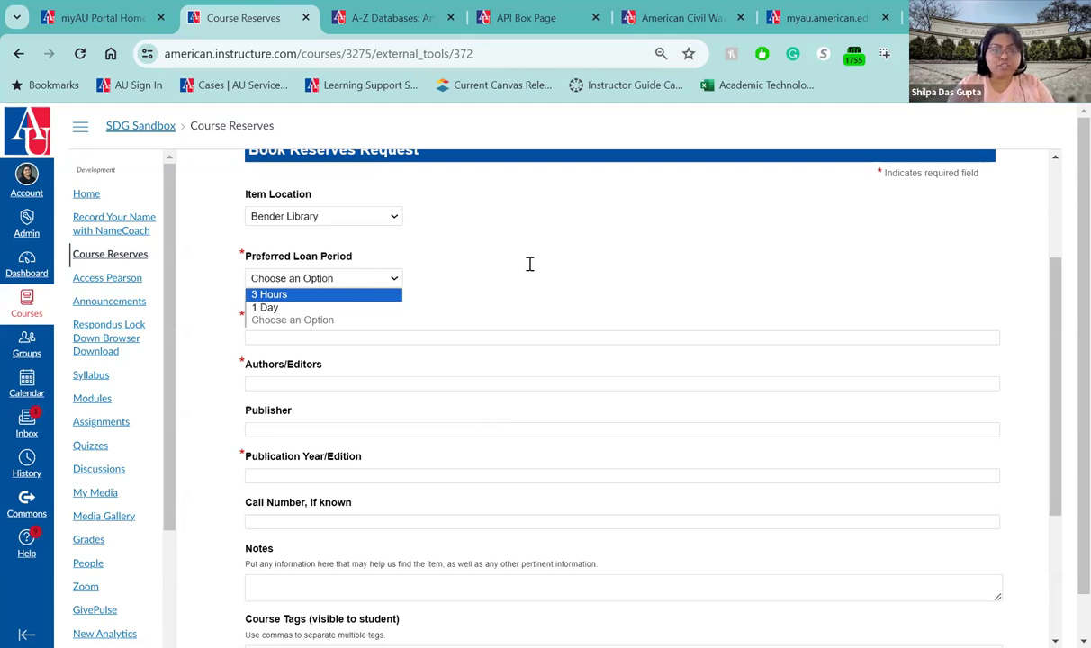
{"action": "left_click", "coordinate": [383, 490]}
{"action": "scroll", "coordinate": [385, 491], "scroll_direction": "down", "scroll_amount": 2}
{"action": "left_click", "coordinate": [383, 507]}
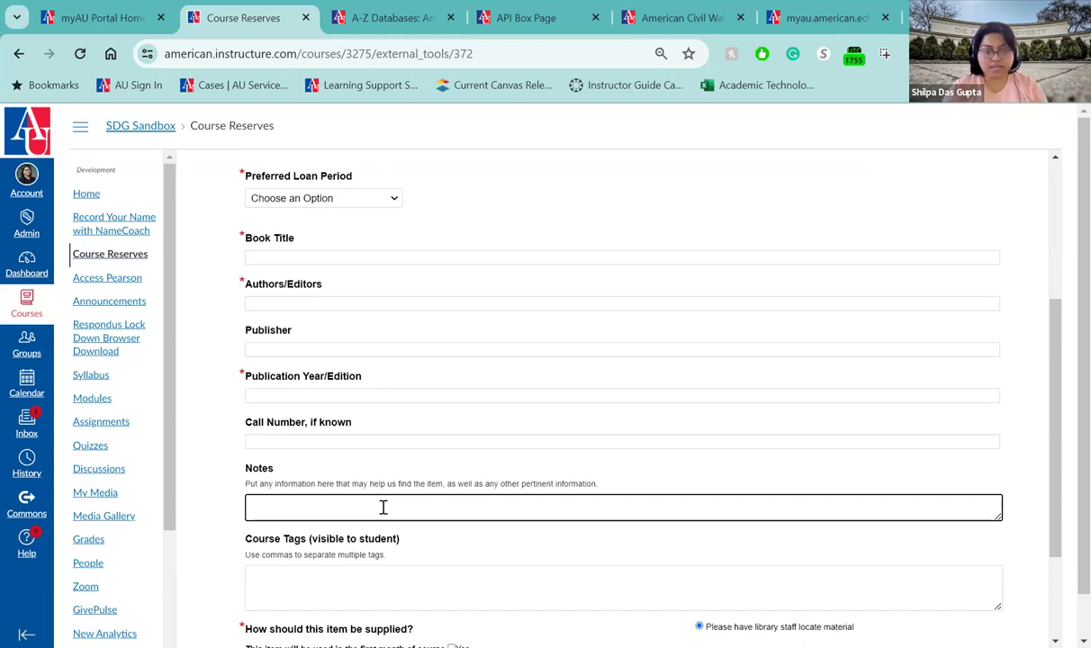
{"action": "scroll", "coordinate": [383, 507], "scroll_direction": "down", "scroll_amount": 3}
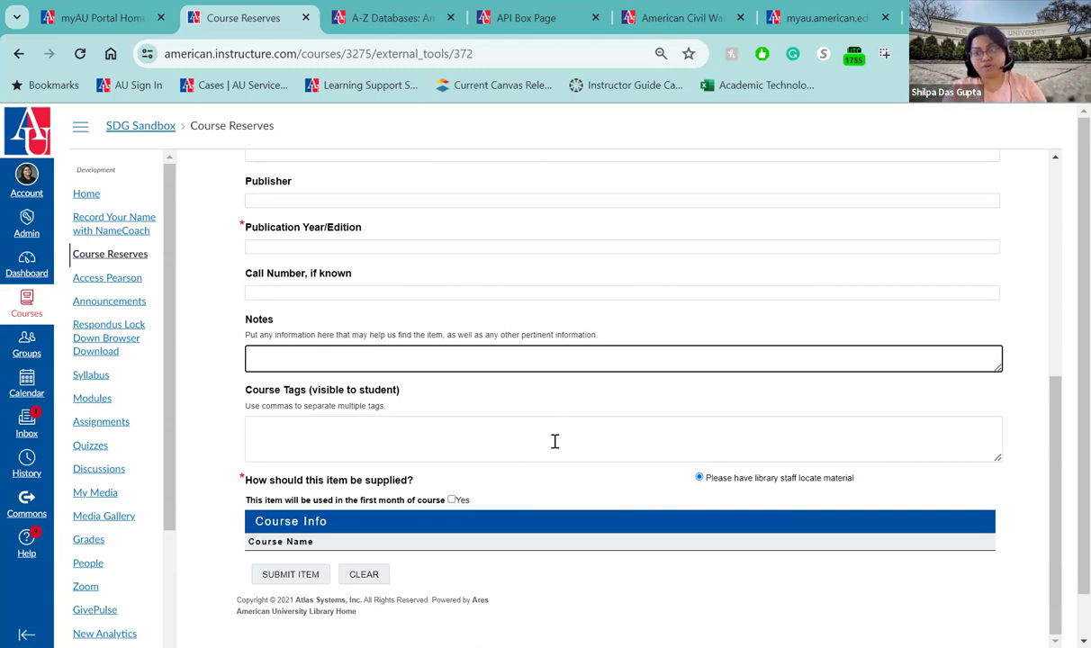
Return to Course Reserves, go to adding reserve items, and open the item import from the Fall 2023 LIB-100-001 Sandbox Course
{"action": "left_click", "coordinate": [139, 258]}
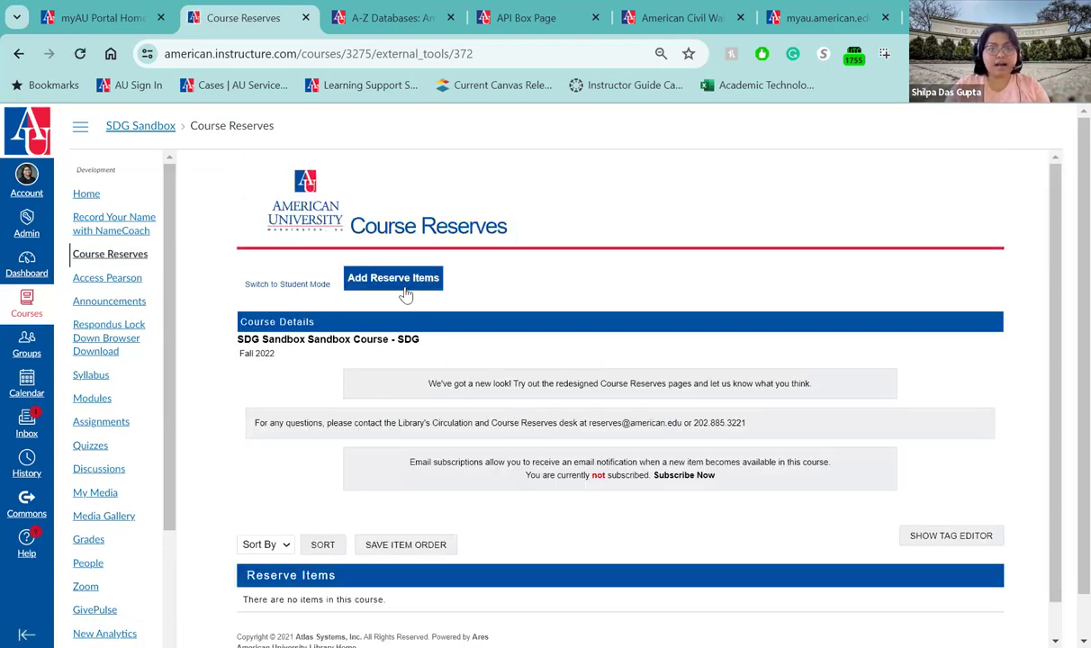
{"action": "left_click", "coordinate": [396, 280]}
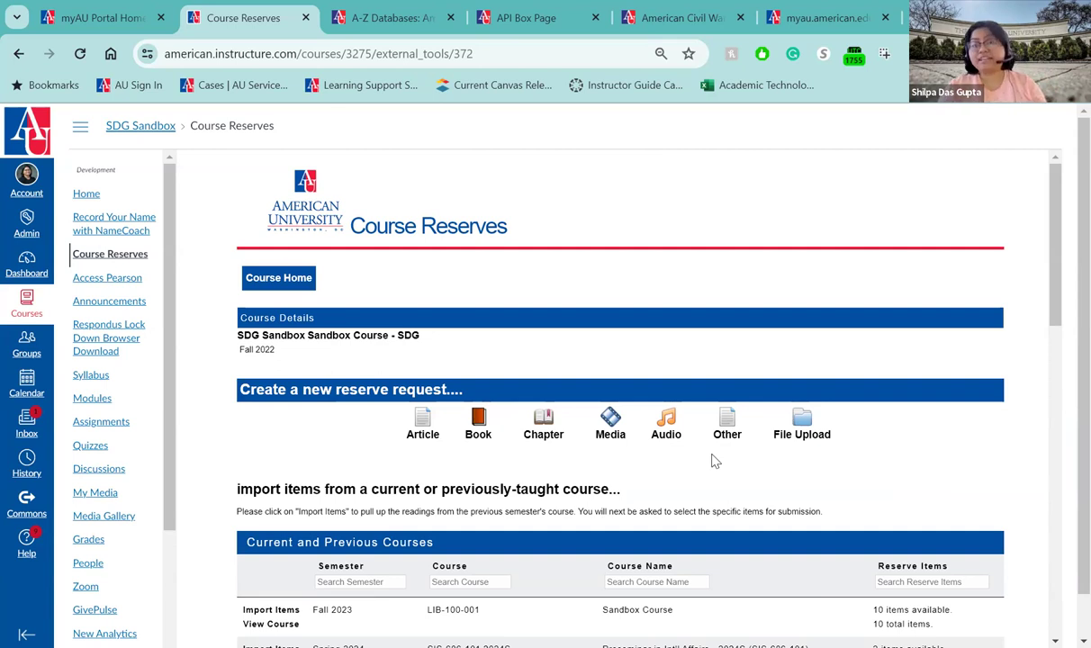
{"action": "scroll", "coordinate": [714, 461], "scroll_direction": "down", "scroll_amount": 3}
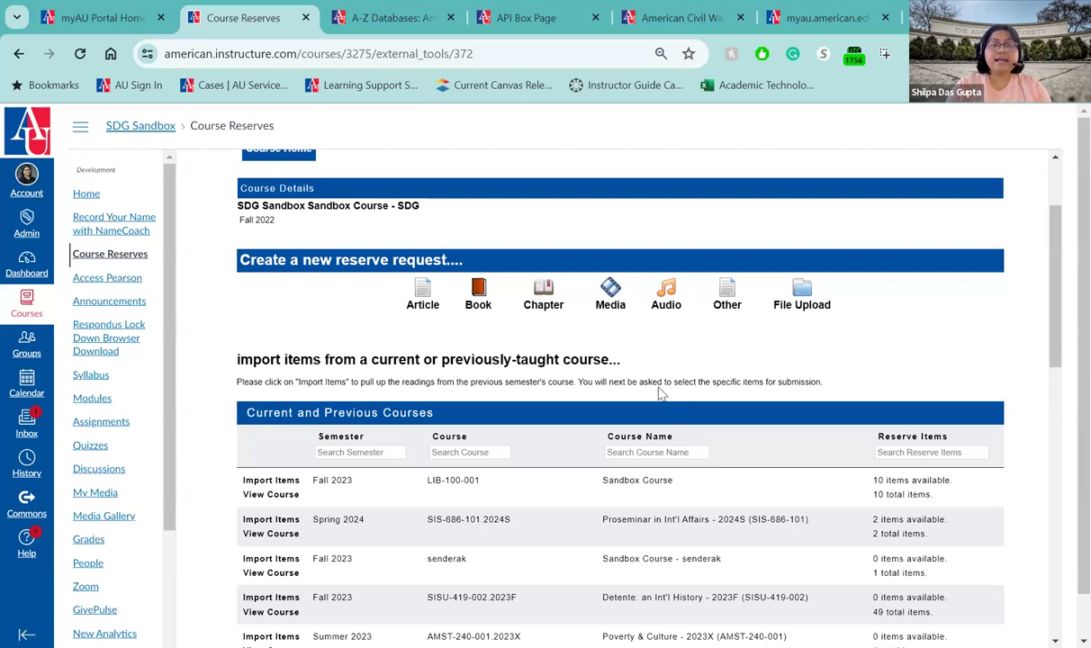
{"action": "scroll", "coordinate": [657, 348], "scroll_direction": "down", "scroll_amount": 1}
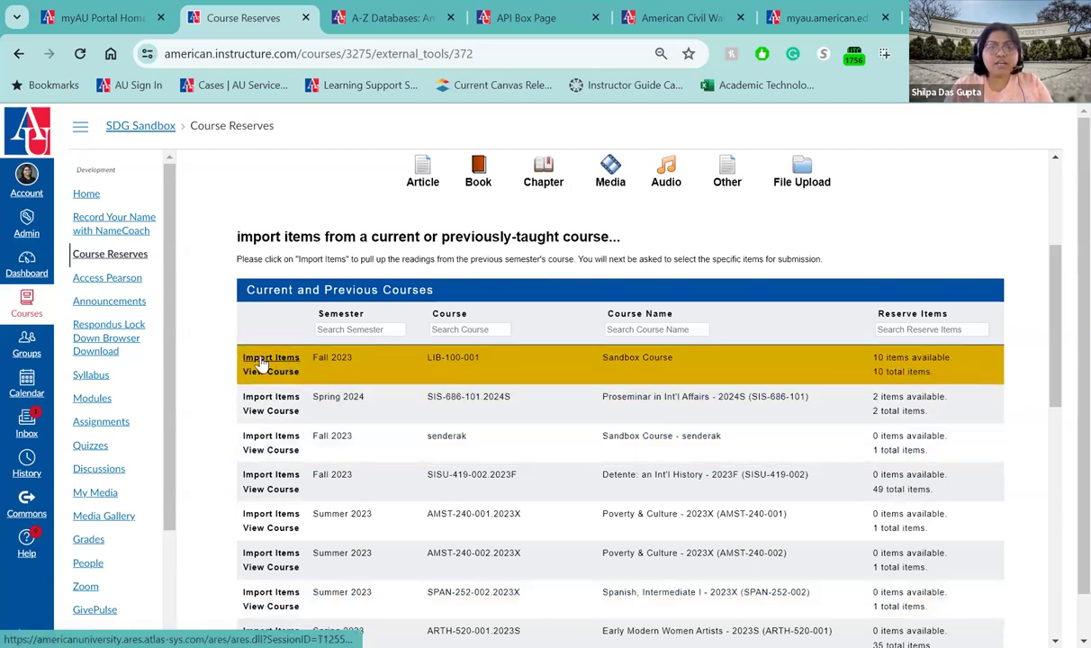
{"action": "left_click", "coordinate": [283, 362]}
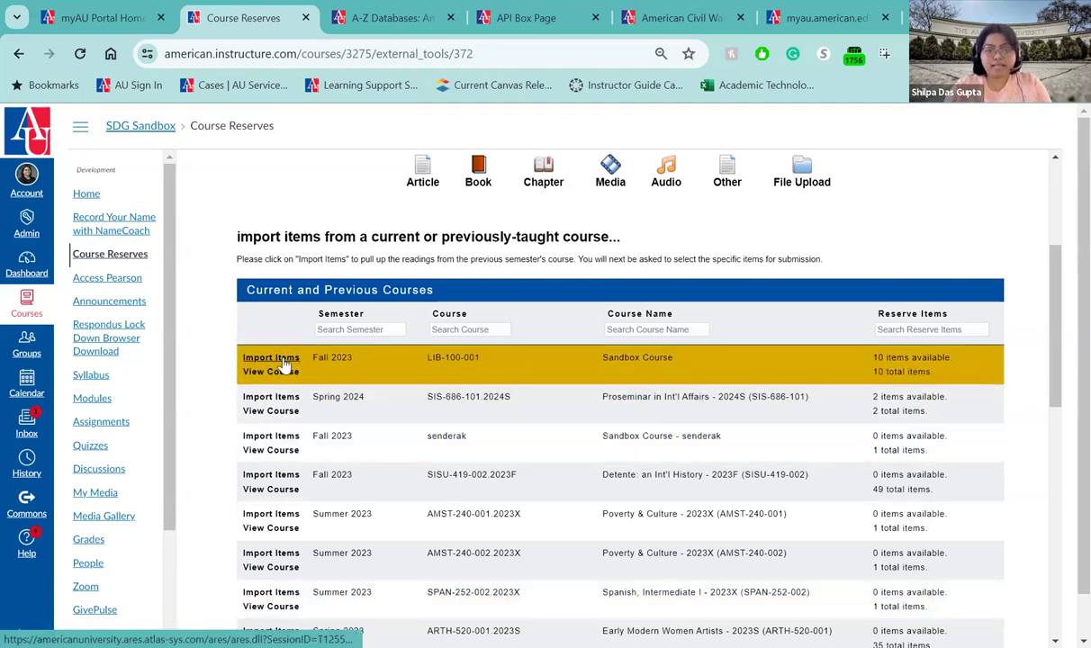
{"action": "scroll", "coordinate": [638, 360], "scroll_direction": "down", "scroll_amount": 3}
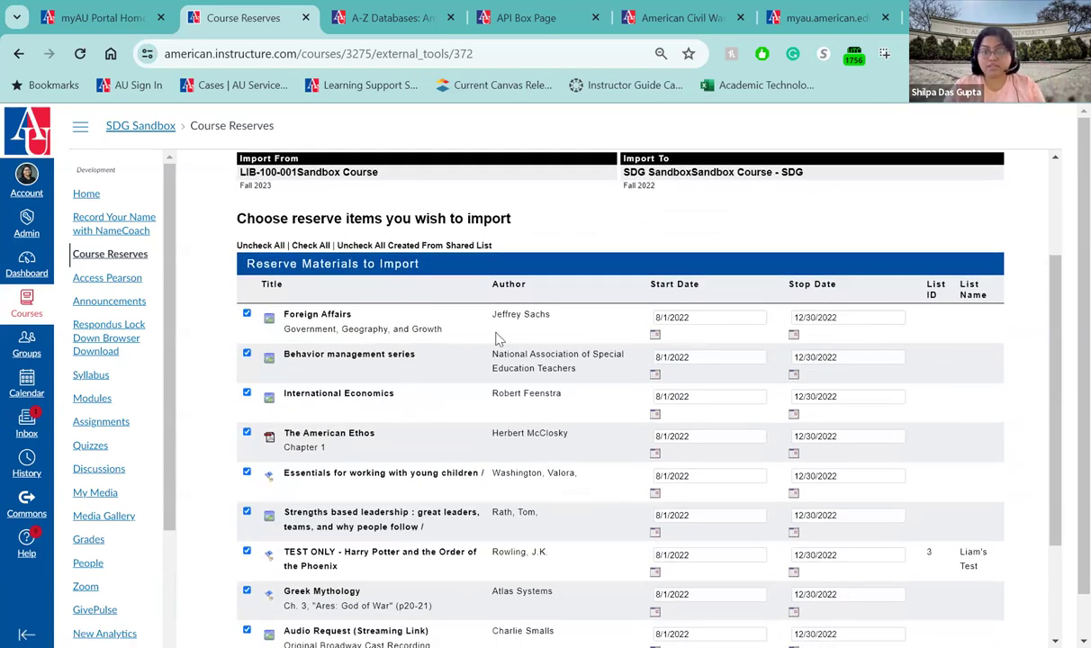
Inspect the start and stop date fields of Foreign Affairs, exclude and re-include it, and review the remaining import items
{"action": "left_click", "coordinate": [709, 317]}
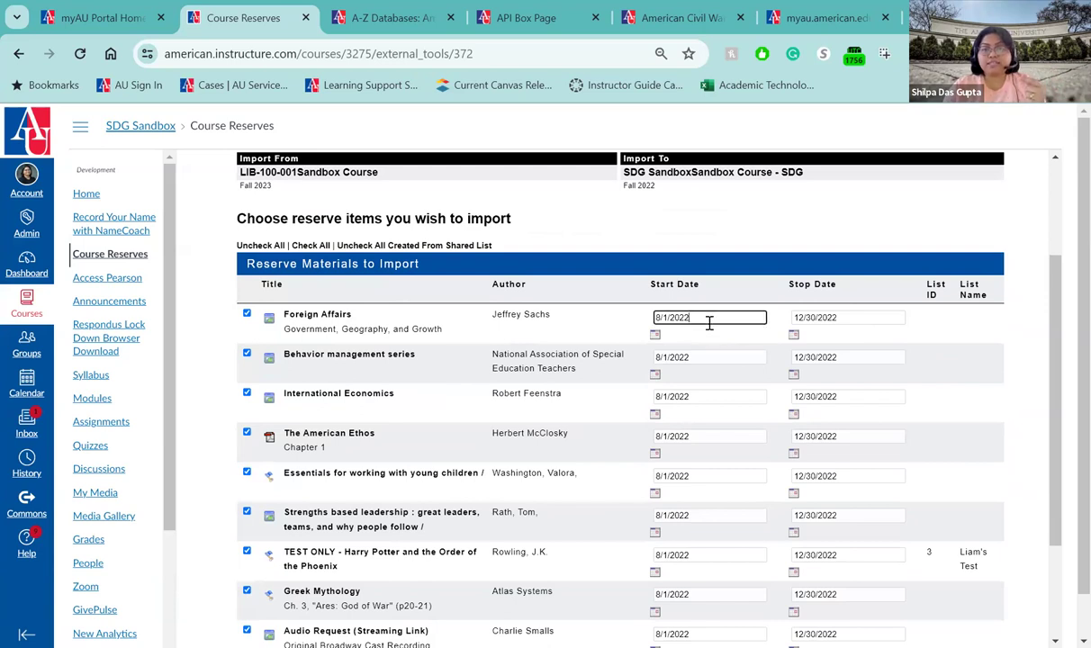
{"action": "left_click", "coordinate": [840, 318]}
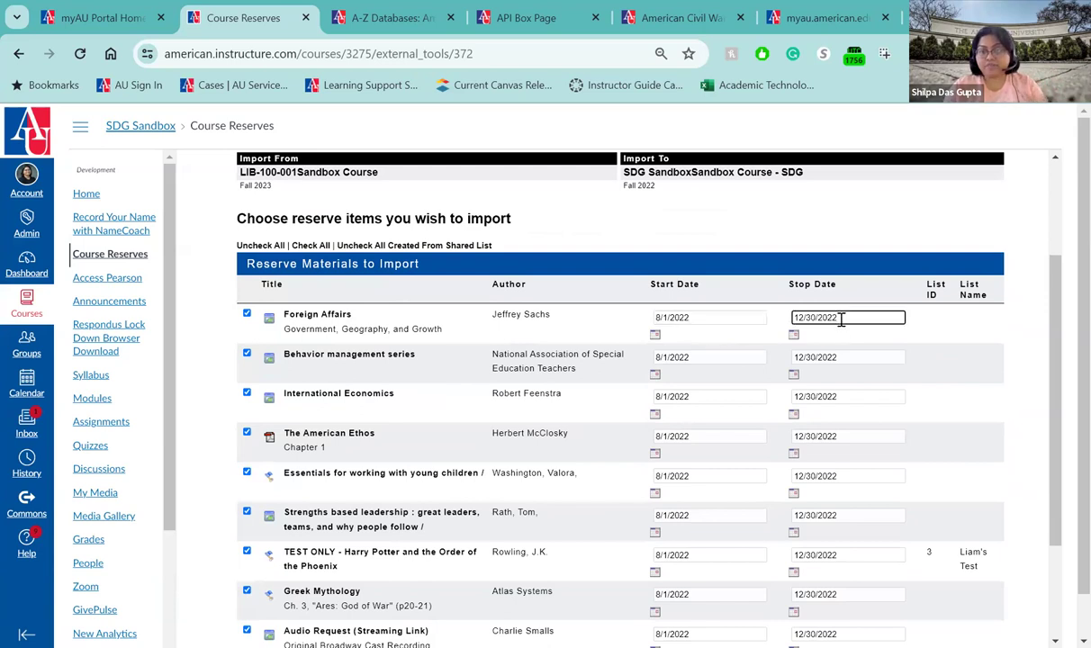
{"action": "left_click", "coordinate": [710, 318]}
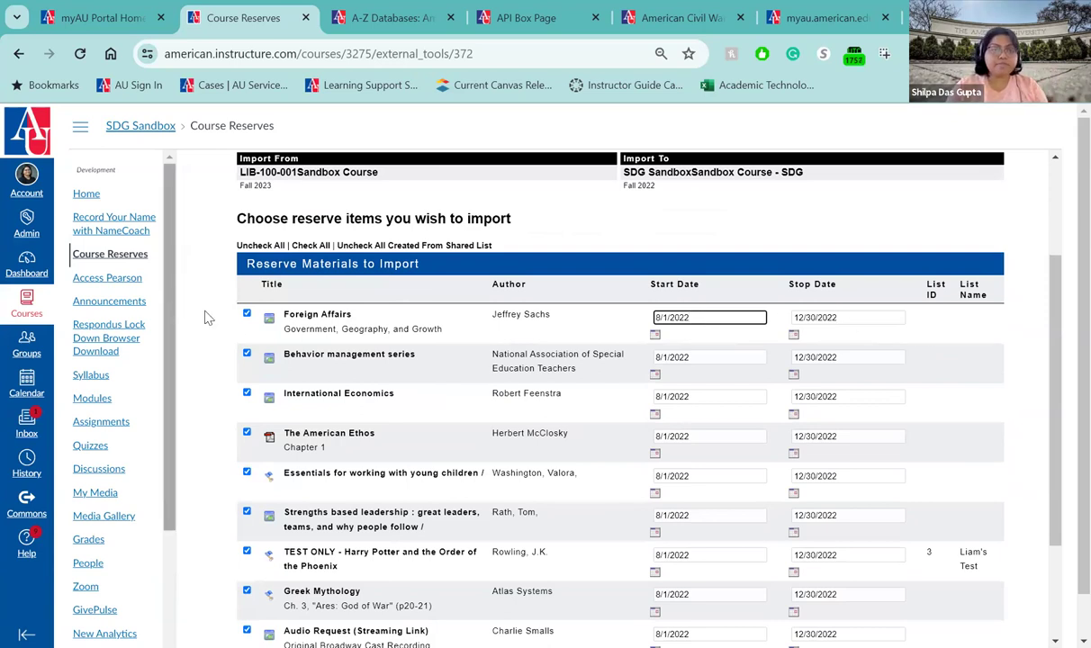
{"action": "left_click", "coordinate": [246, 314]}
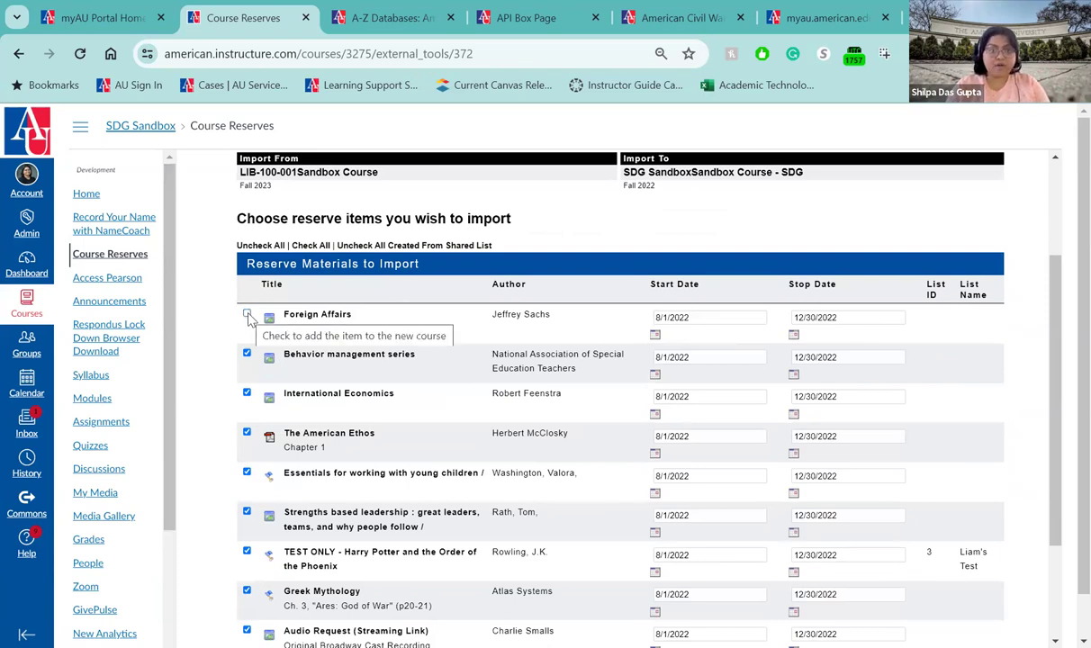
{"action": "left_click", "coordinate": [247, 315]}
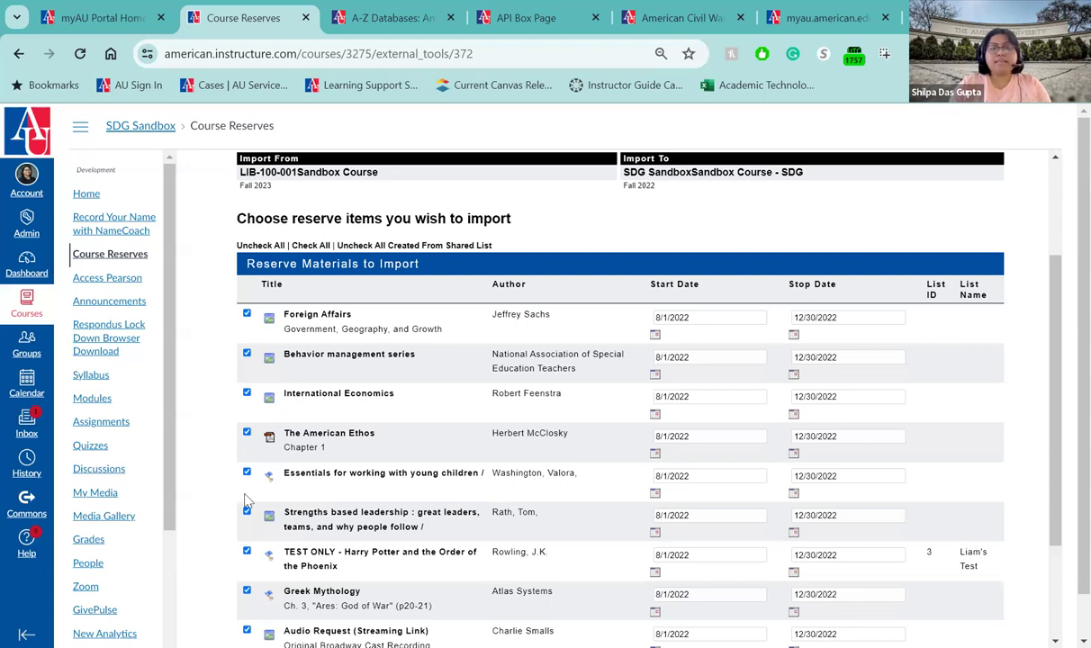
{"action": "scroll", "coordinate": [413, 464], "scroll_direction": "down", "scroll_amount": 3}
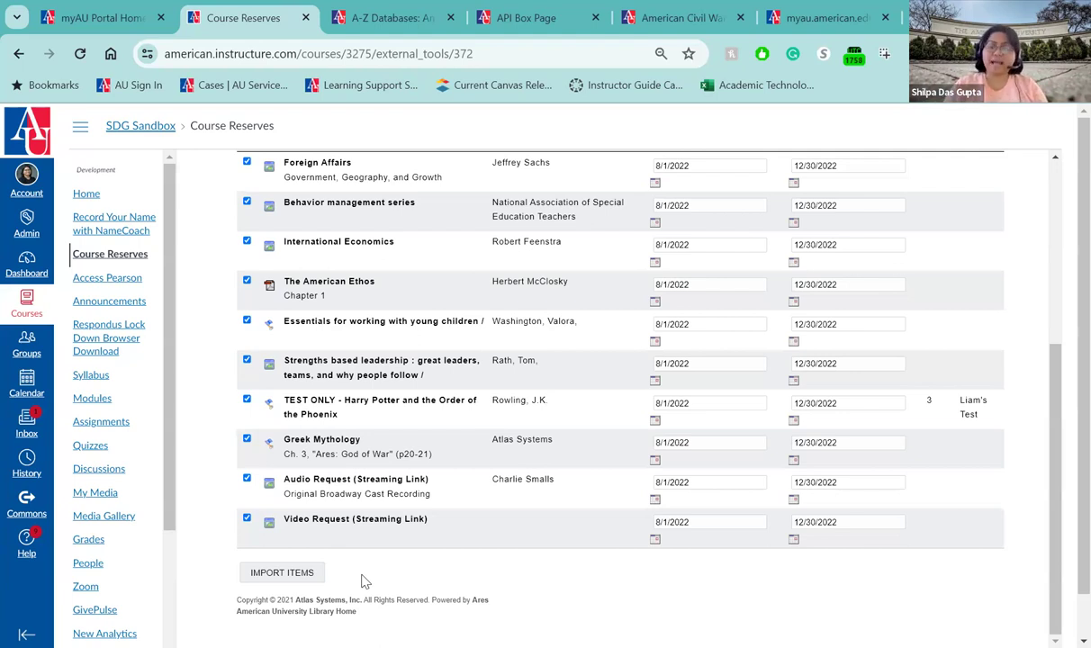
Leave the import for the Course Reserves start page, go to the Canvas dashboard, and view its Course Reserve announcement and published courses
{"action": "left_click", "coordinate": [108, 257]}
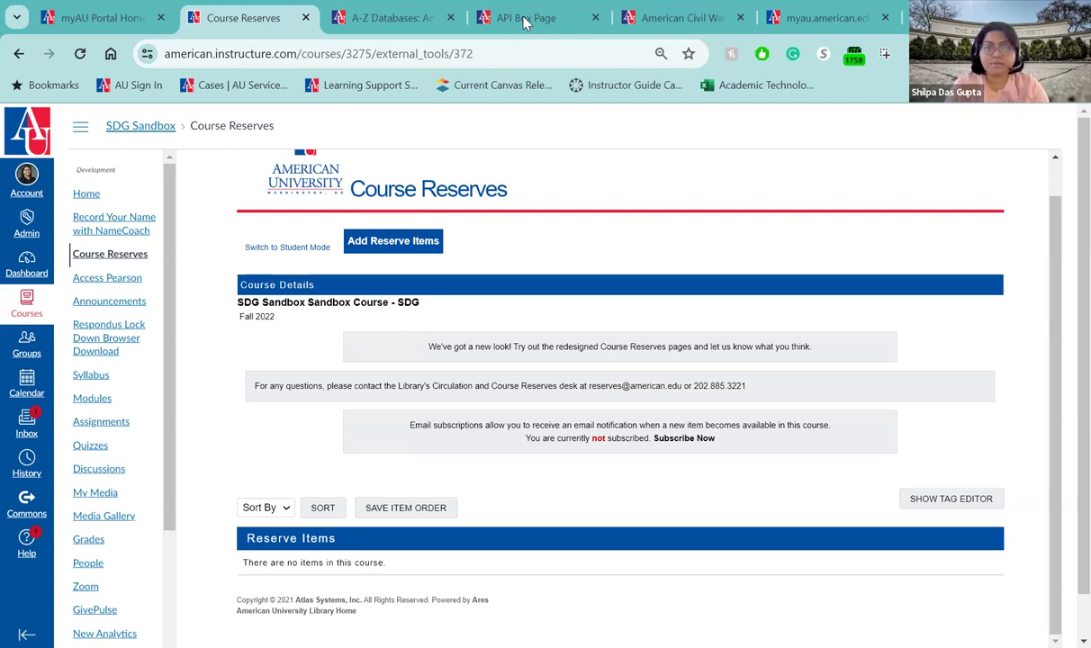
{"action": "left_click", "coordinate": [27, 270]}
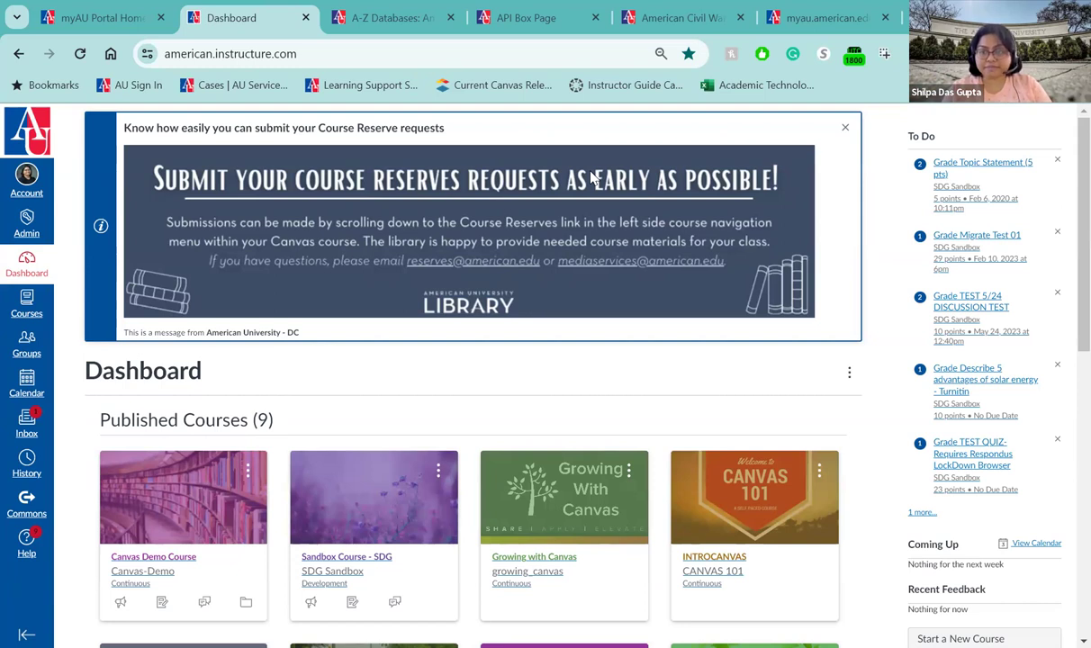
{"action": "scroll", "coordinate": [642, 375], "scroll_direction": "down", "scroll_amount": 1}
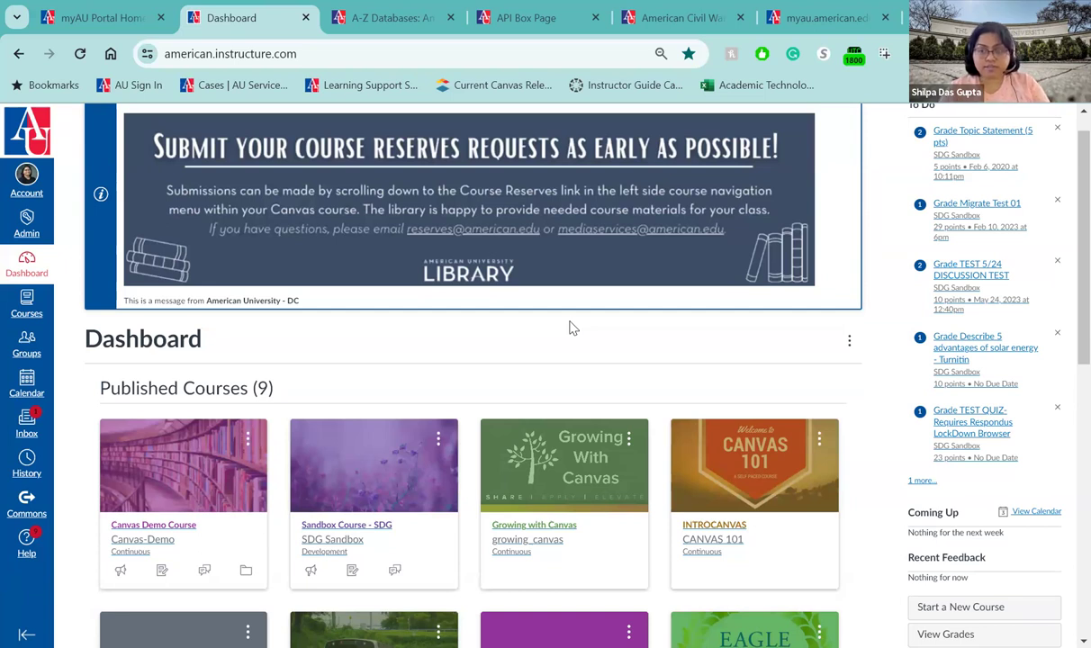
{"action": "scroll", "coordinate": [460, 335], "scroll_direction": "down", "scroll_amount": 1}
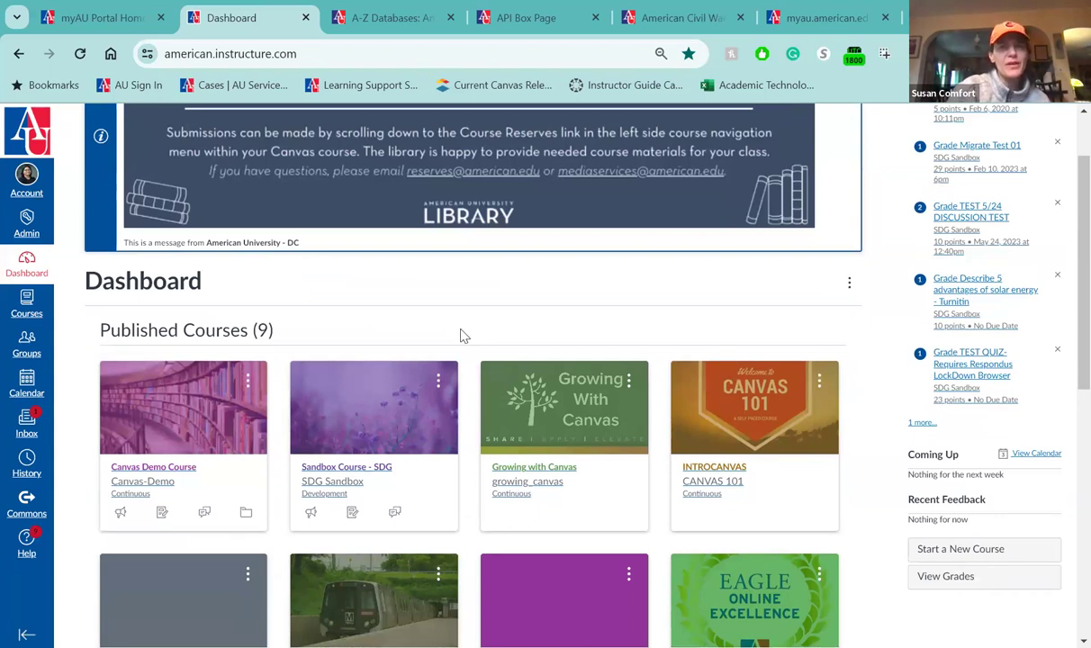
{"action": "scroll", "coordinate": [460, 335], "scroll_direction": "up", "scroll_amount": 1}
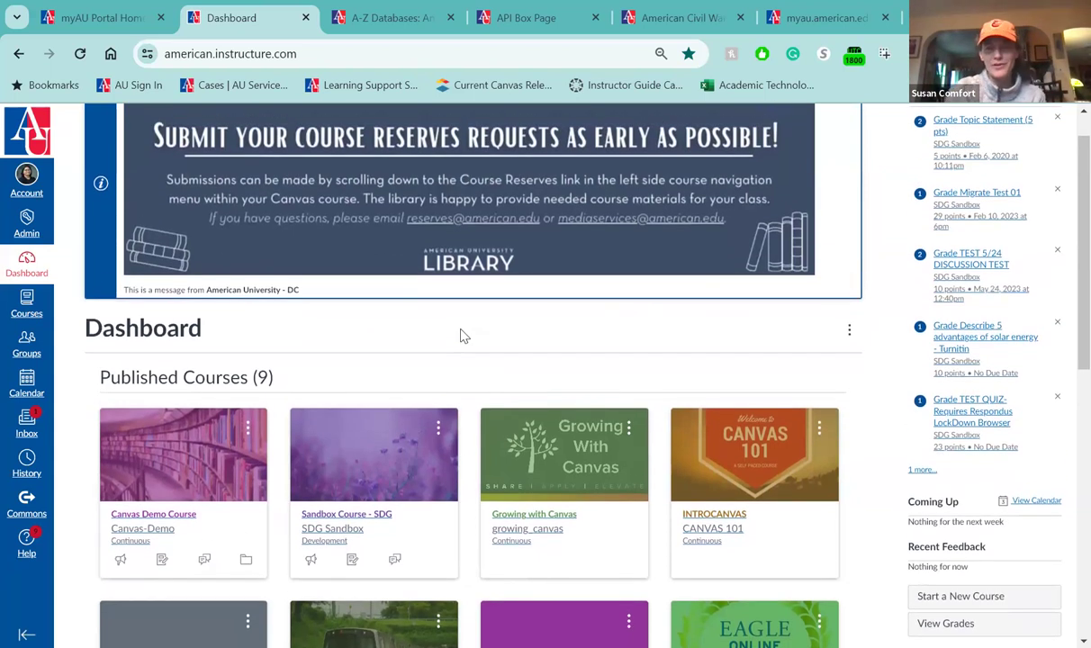
{"action": "scroll", "coordinate": [460, 335], "scroll_direction": "up", "scroll_amount": 1}
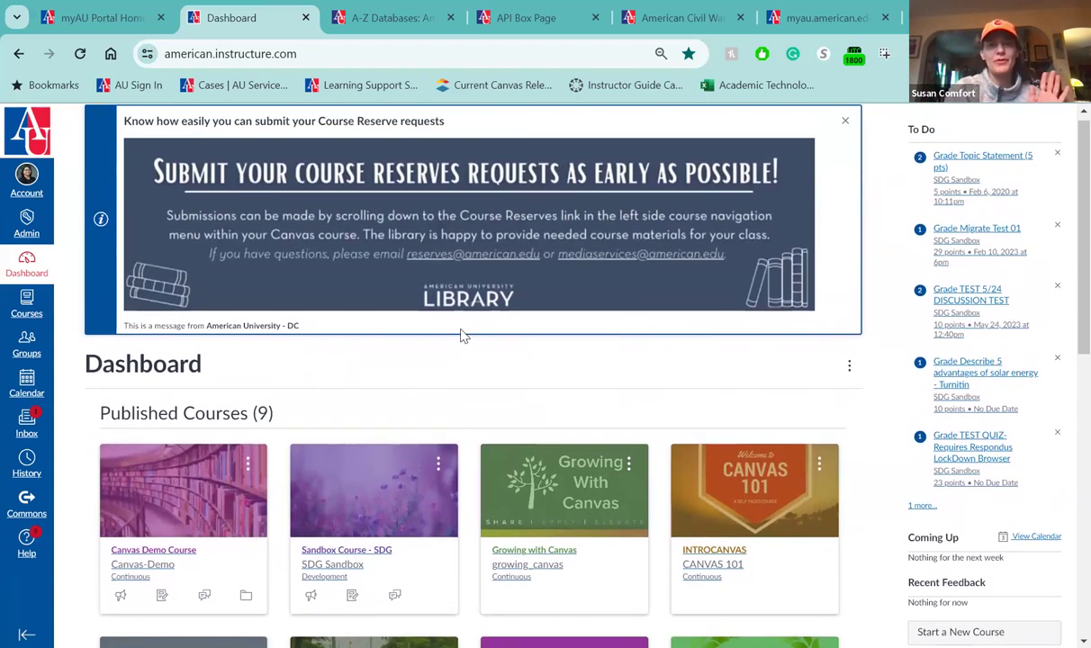
{"action": "scroll", "coordinate": [459, 334], "scroll_direction": "up", "scroll_amount": 1}
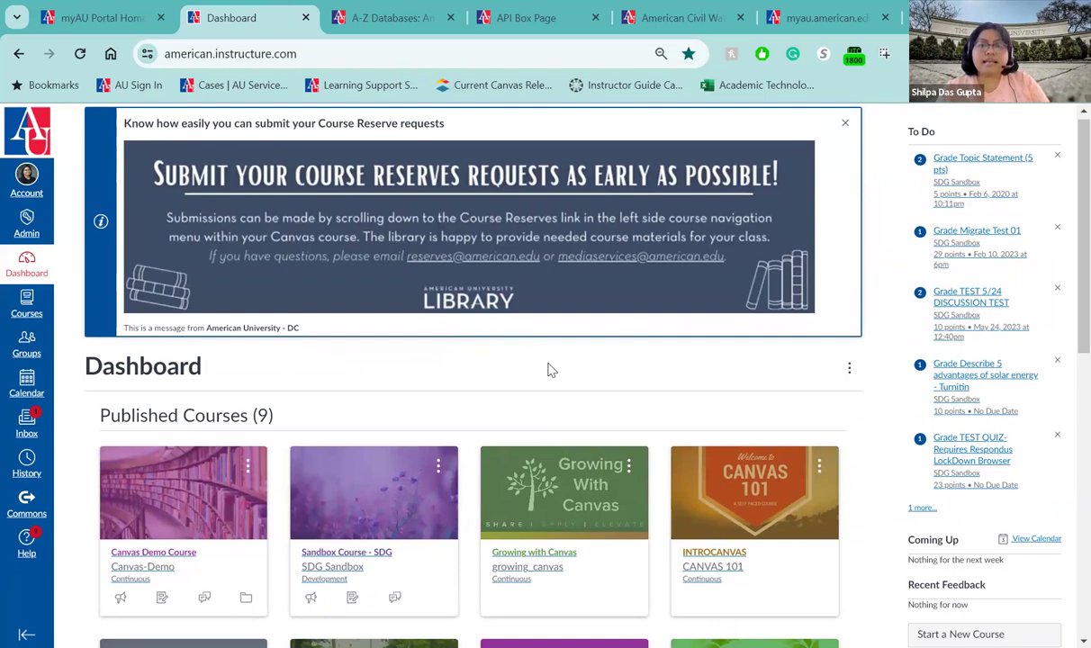
{"action": "scroll", "coordinate": [551, 369], "scroll_direction": "up", "scroll_amount": 1}
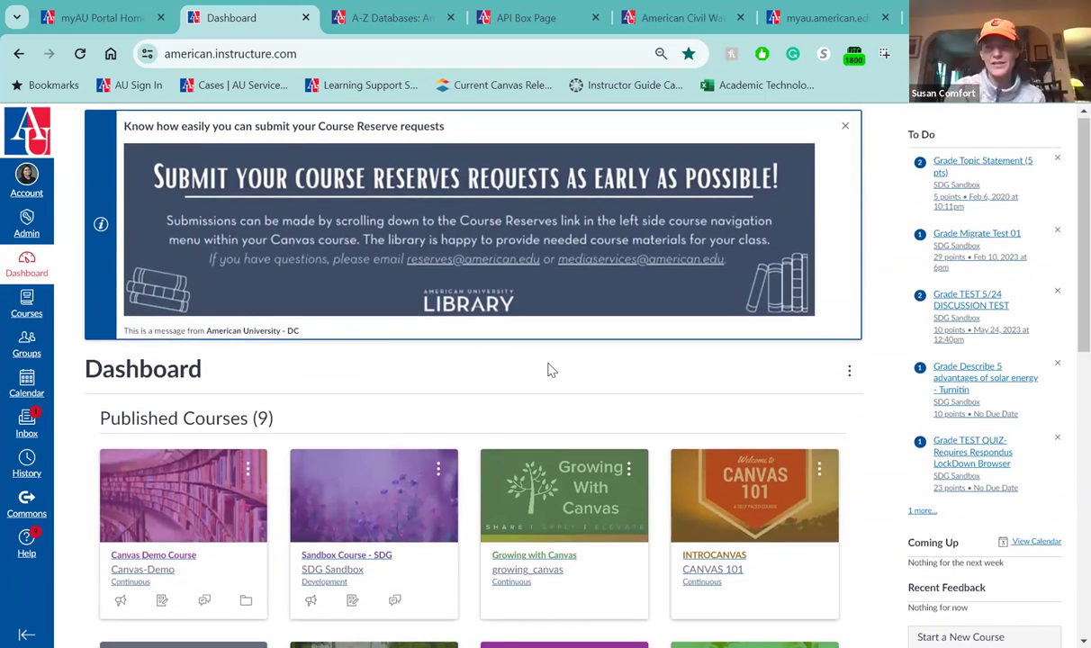